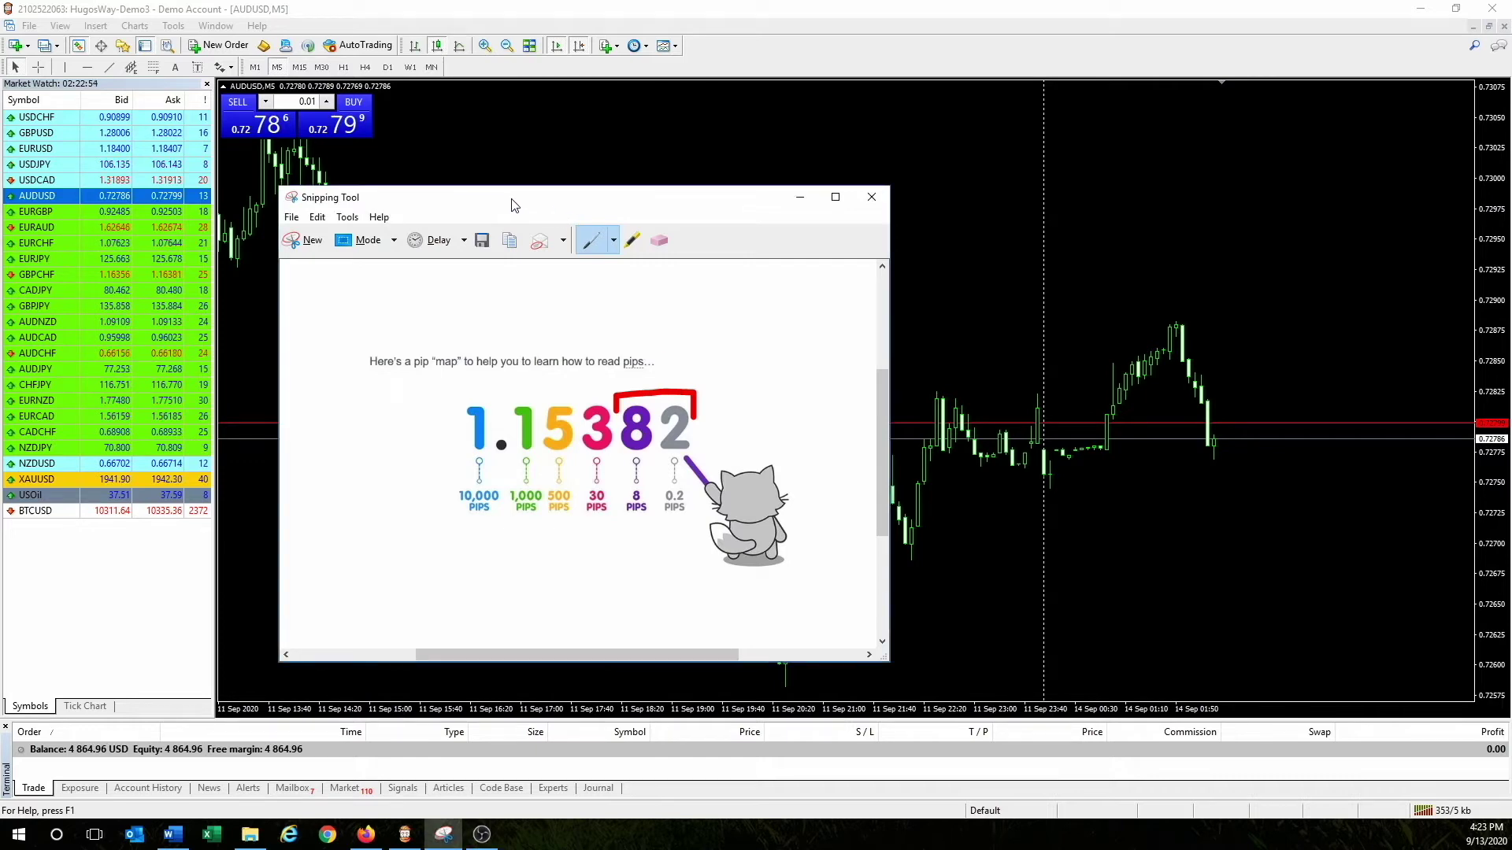
Put away the pip map snip and hide the one-click trading panel on the AUDUSD chart
left_click_drag(517, 204, 542, 215)
left_click(825, 208)
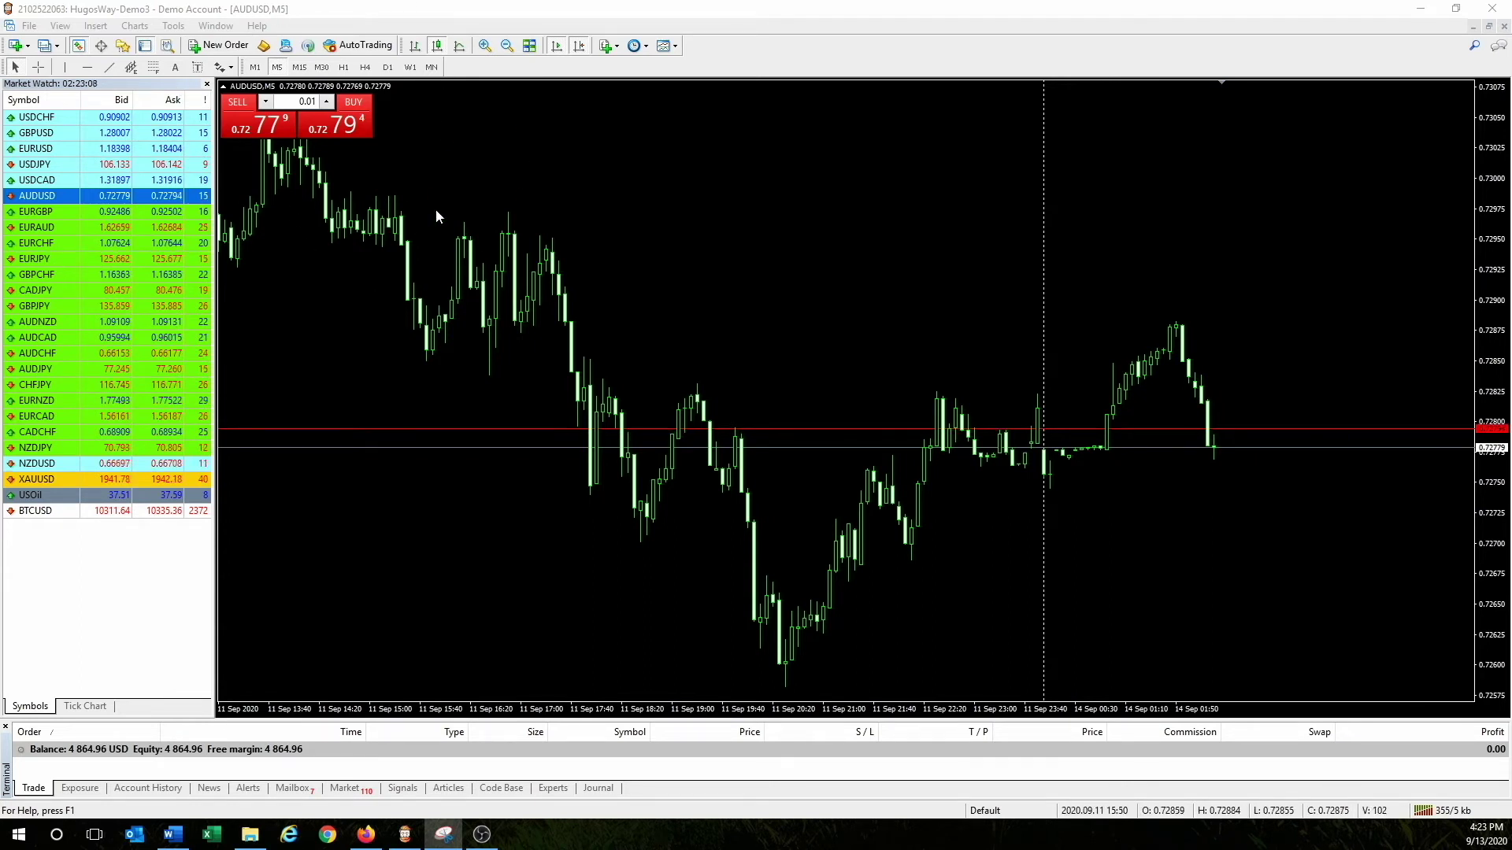
left_click(224, 87)
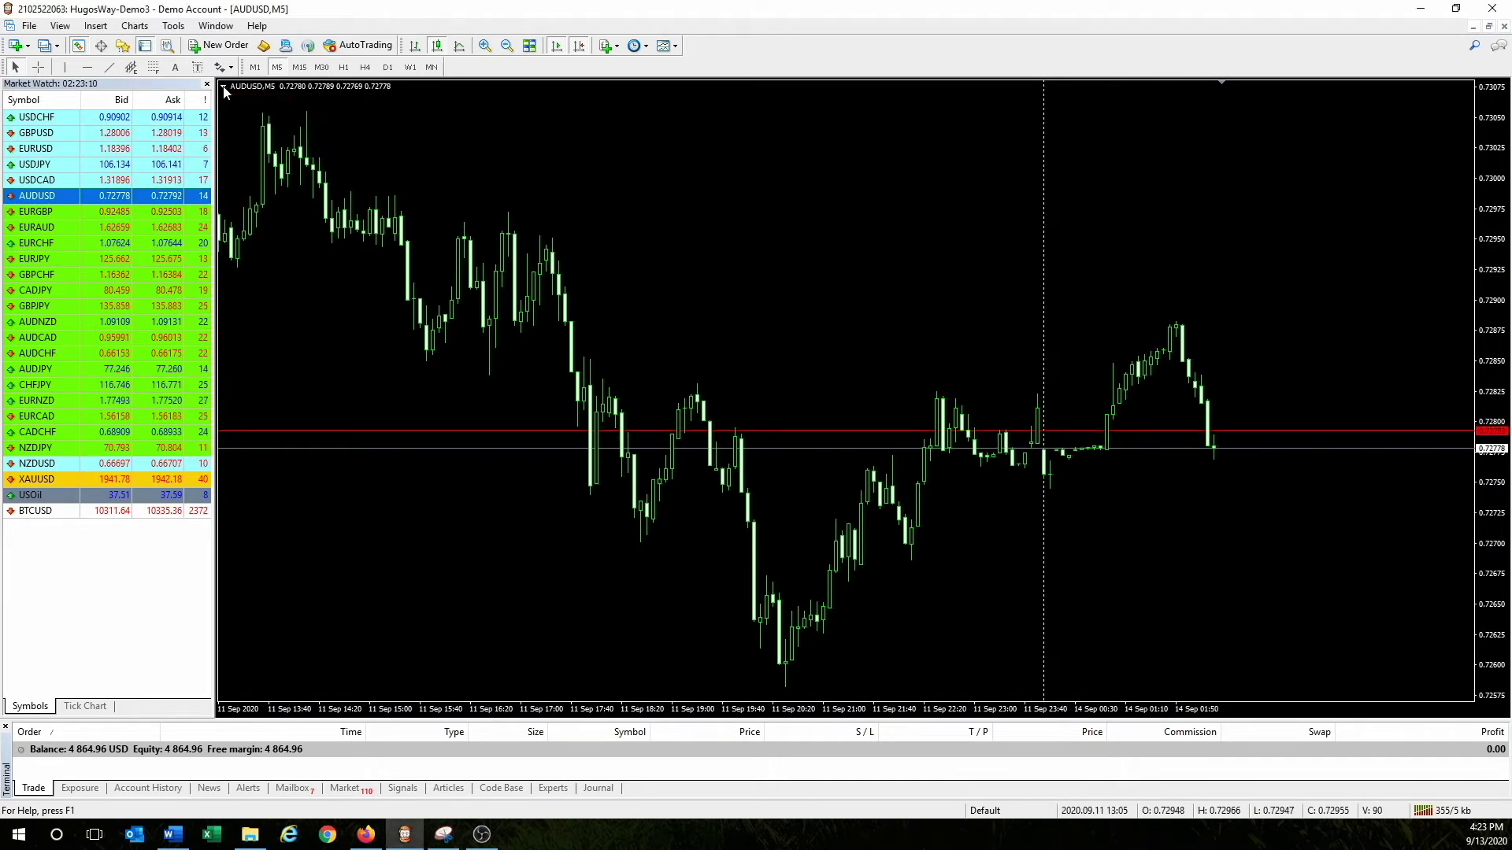
left_click(223, 88)
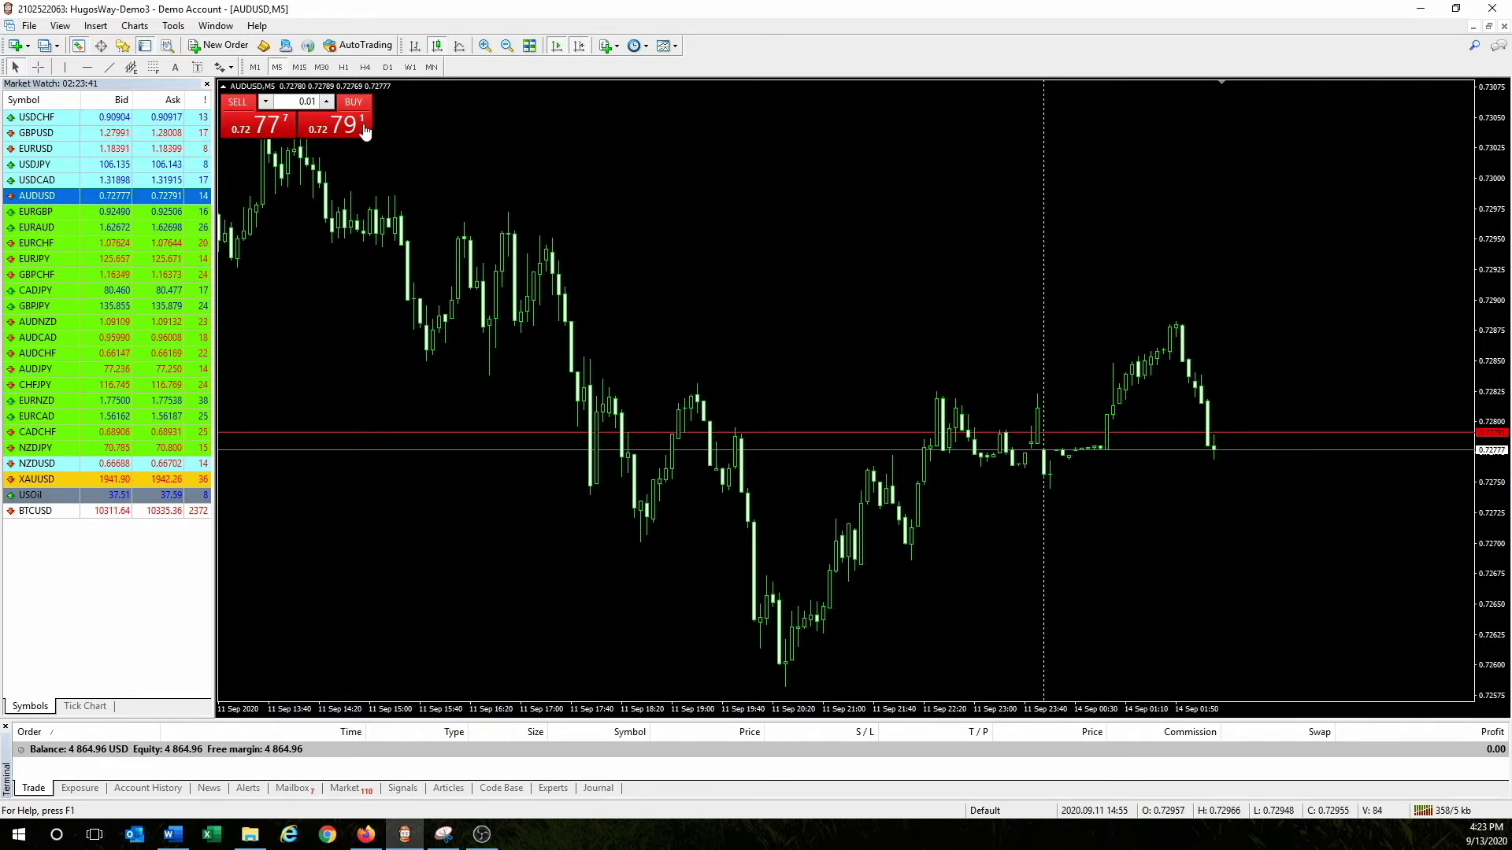
left_click(222, 88)
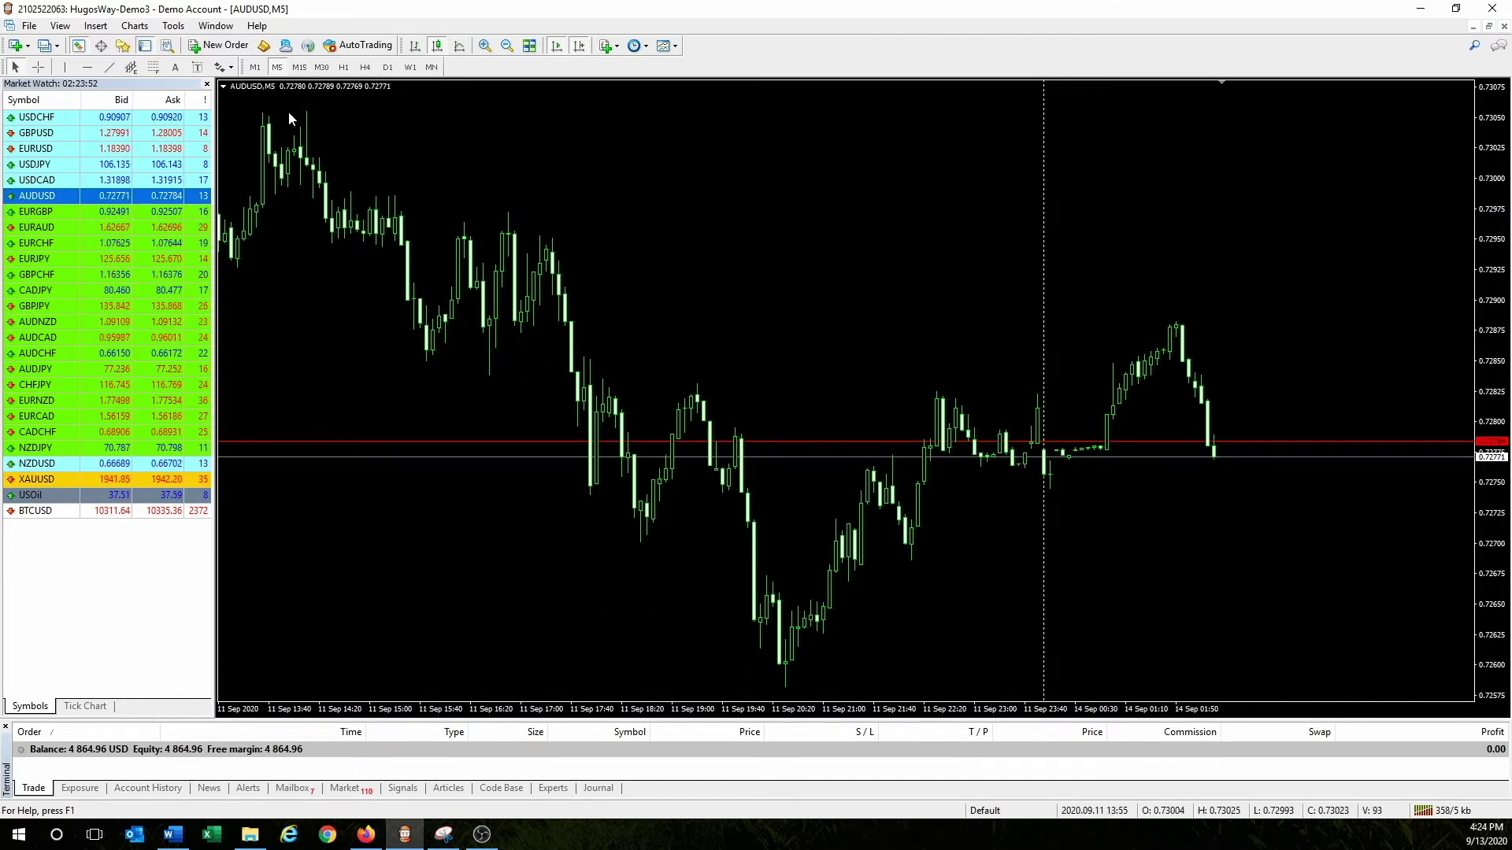
Open a 0.01-lot AUDUSD sell order at market and set its stop loss at 0.72870, 100 pips from entry
left_click(220, 45)
left_click(876, 362)
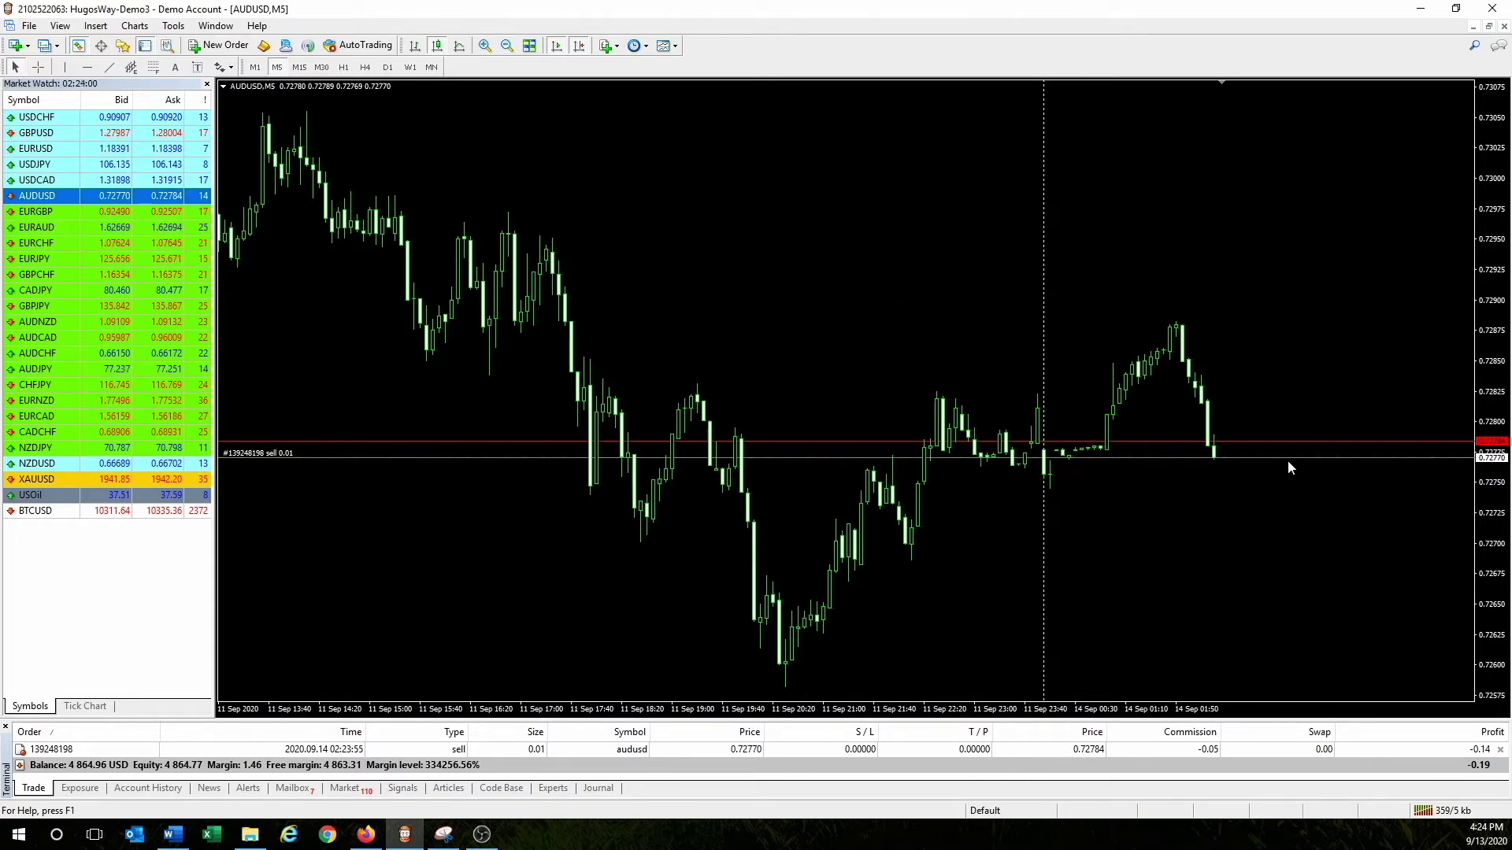
left_click_drag(1288, 459, 333, 389)
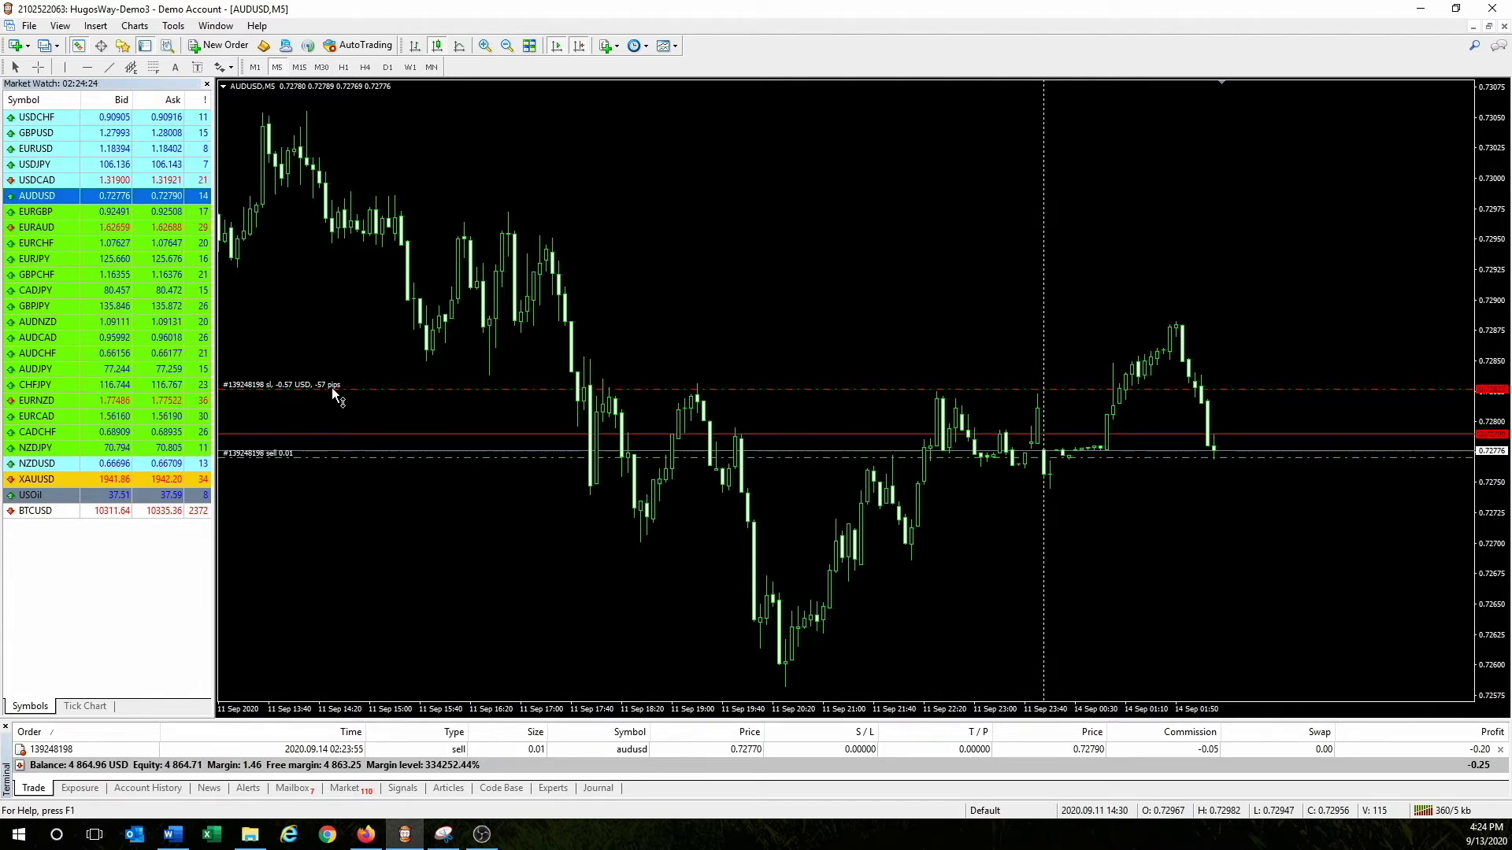
left_click_drag(333, 388, 326, 337)
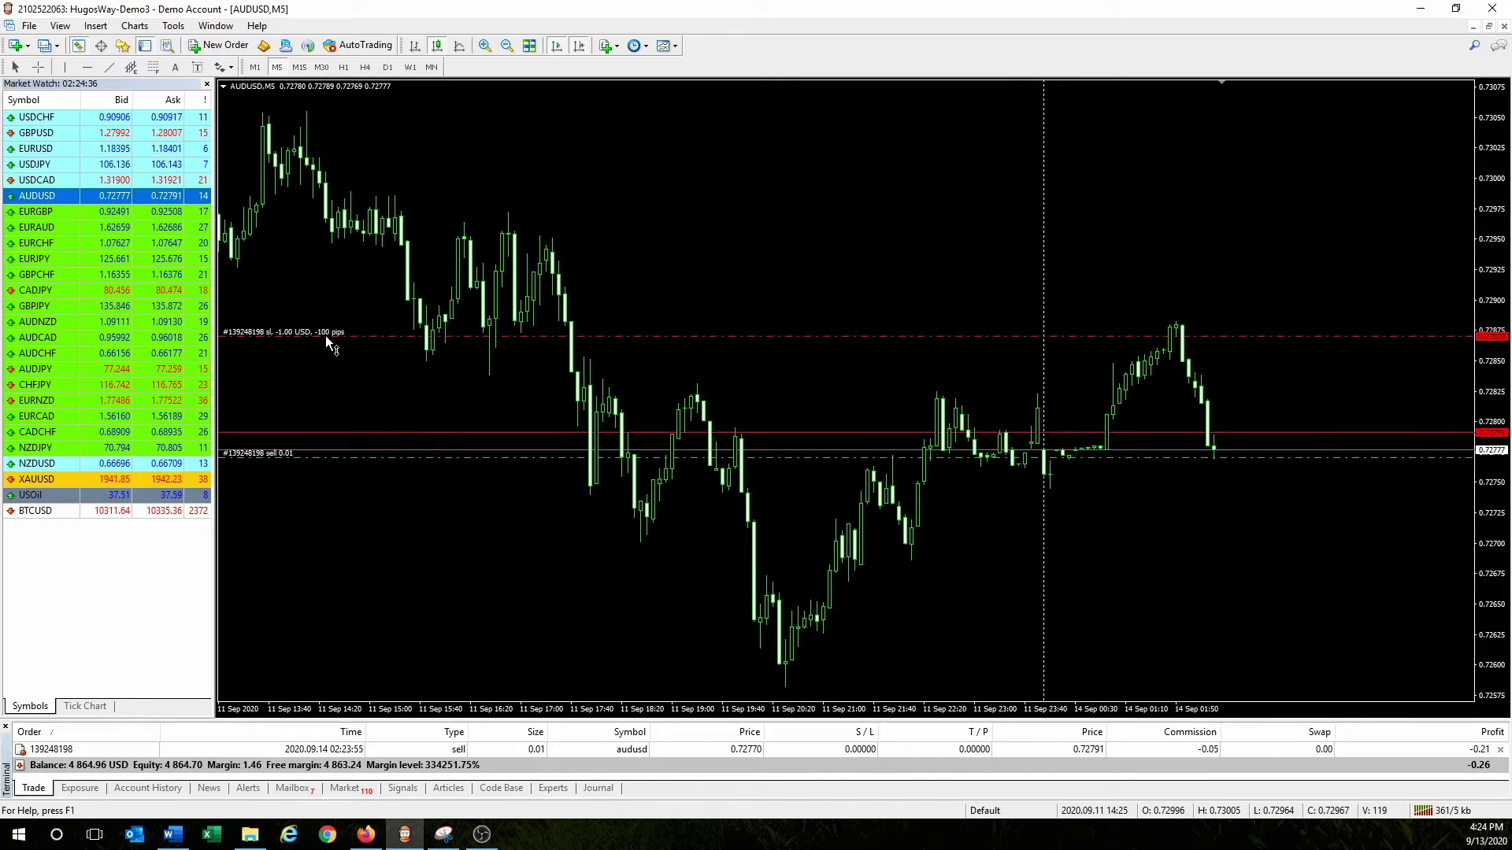
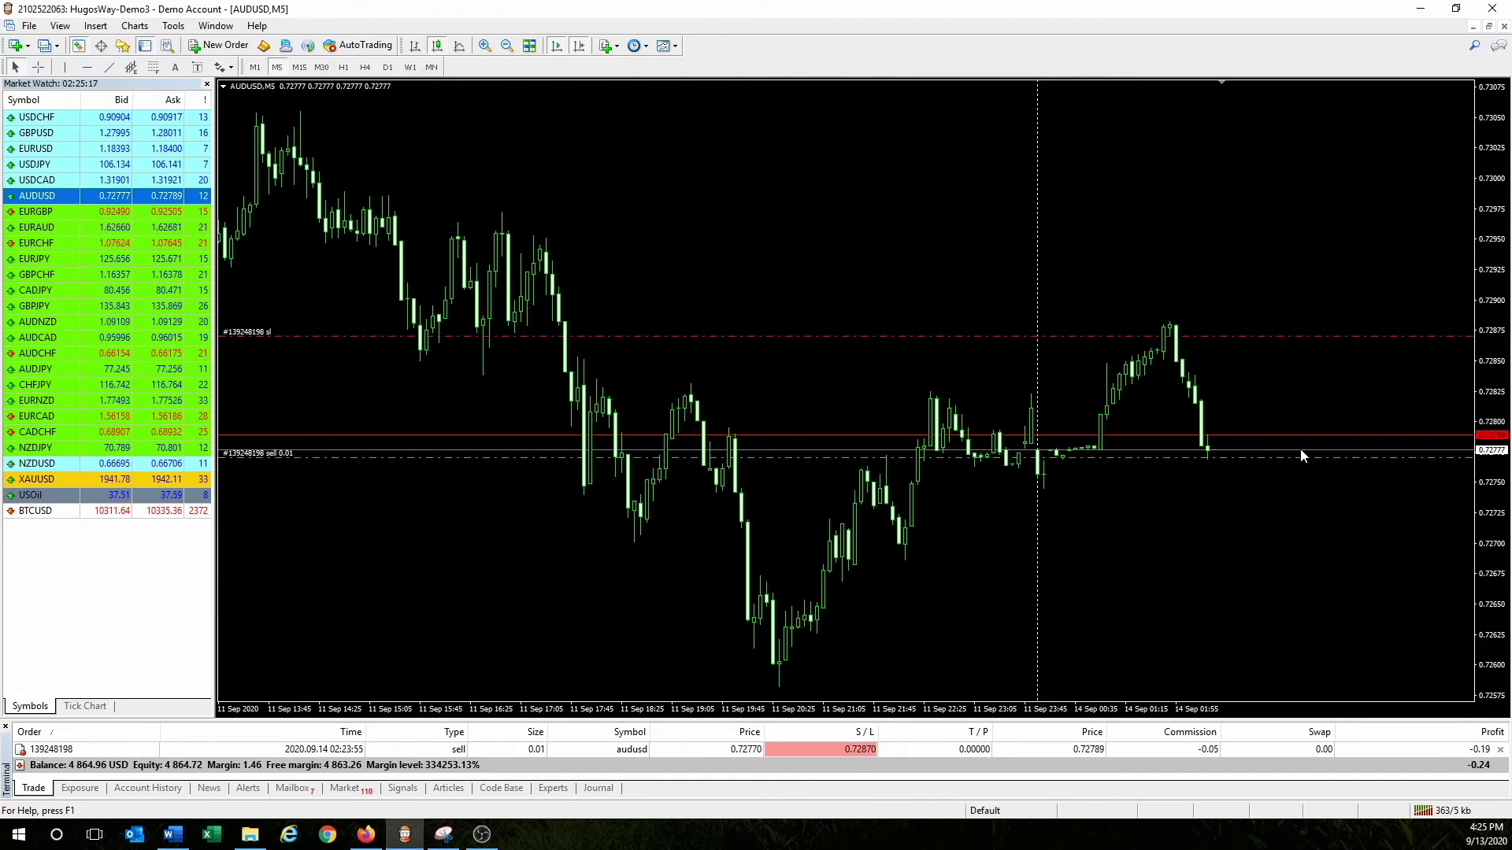
Move the sell order's stop loss further above the entry on the chart, to 0.72888
mouse_move(1211, 454)
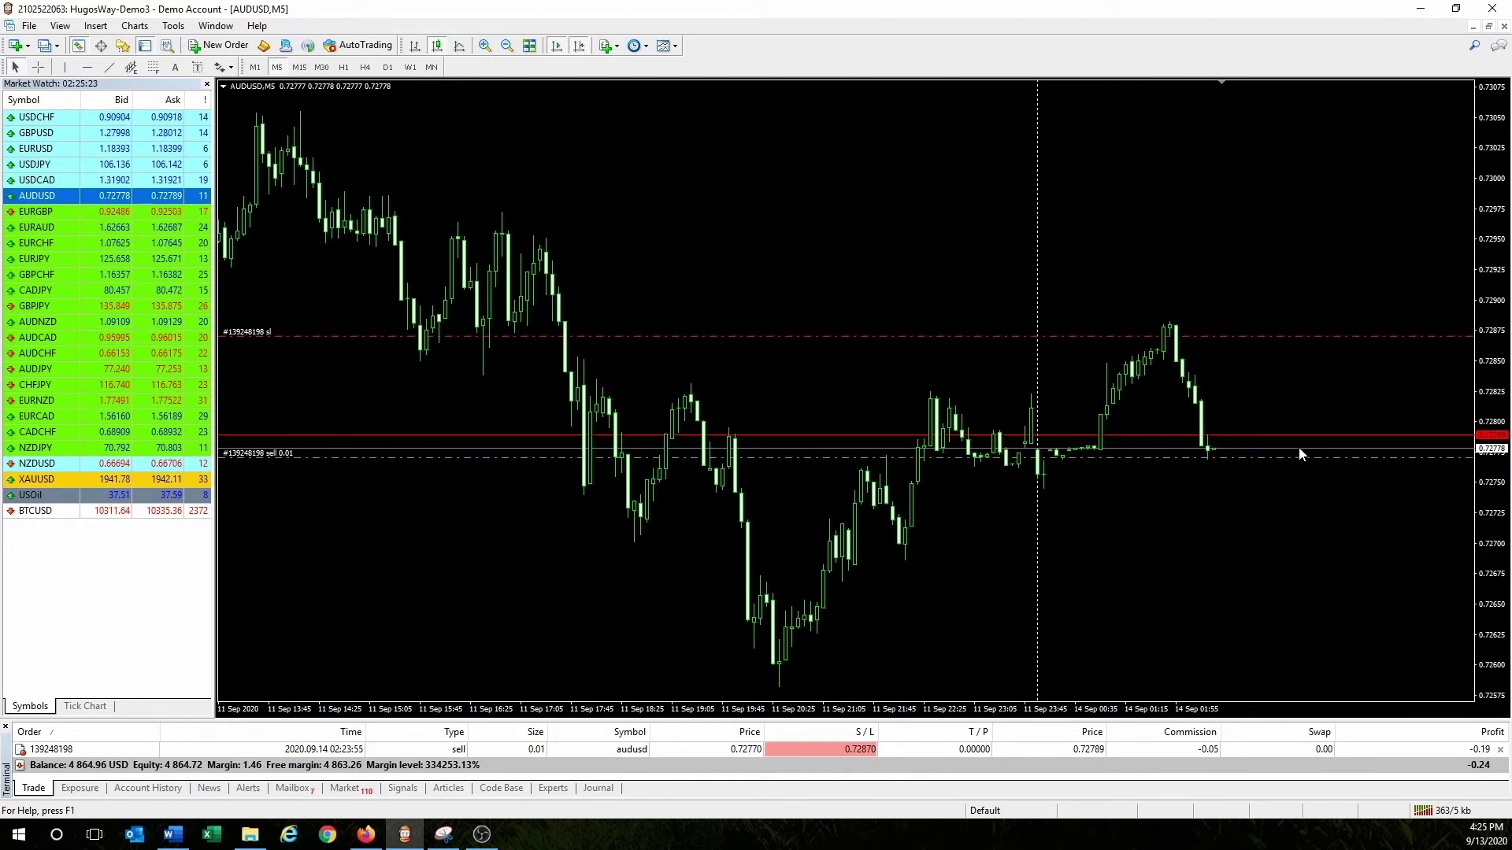
mouse_move(204, 208)
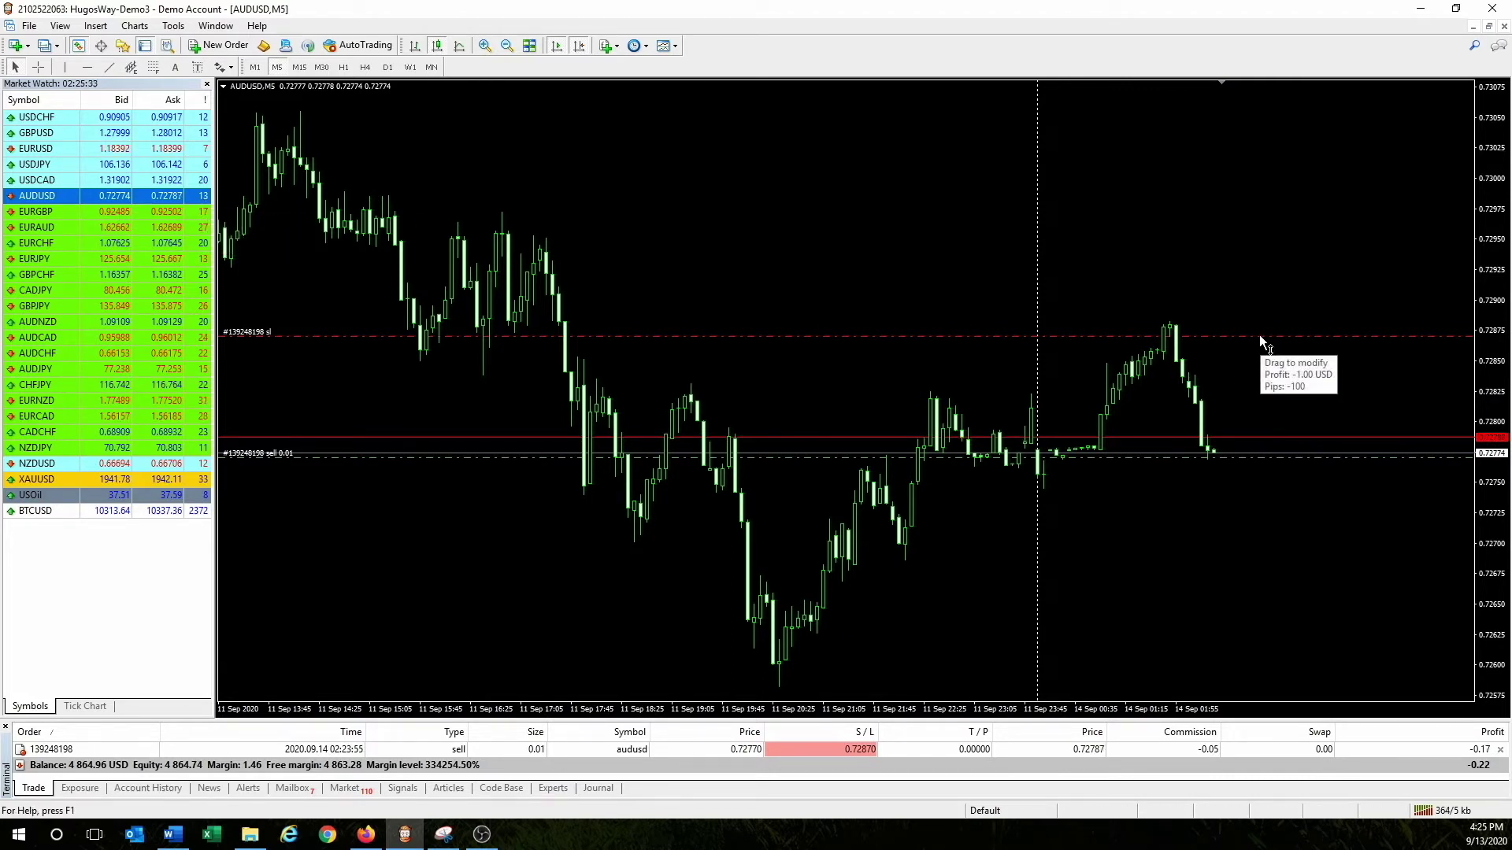
left_click_drag(1259, 334, 326, 338)
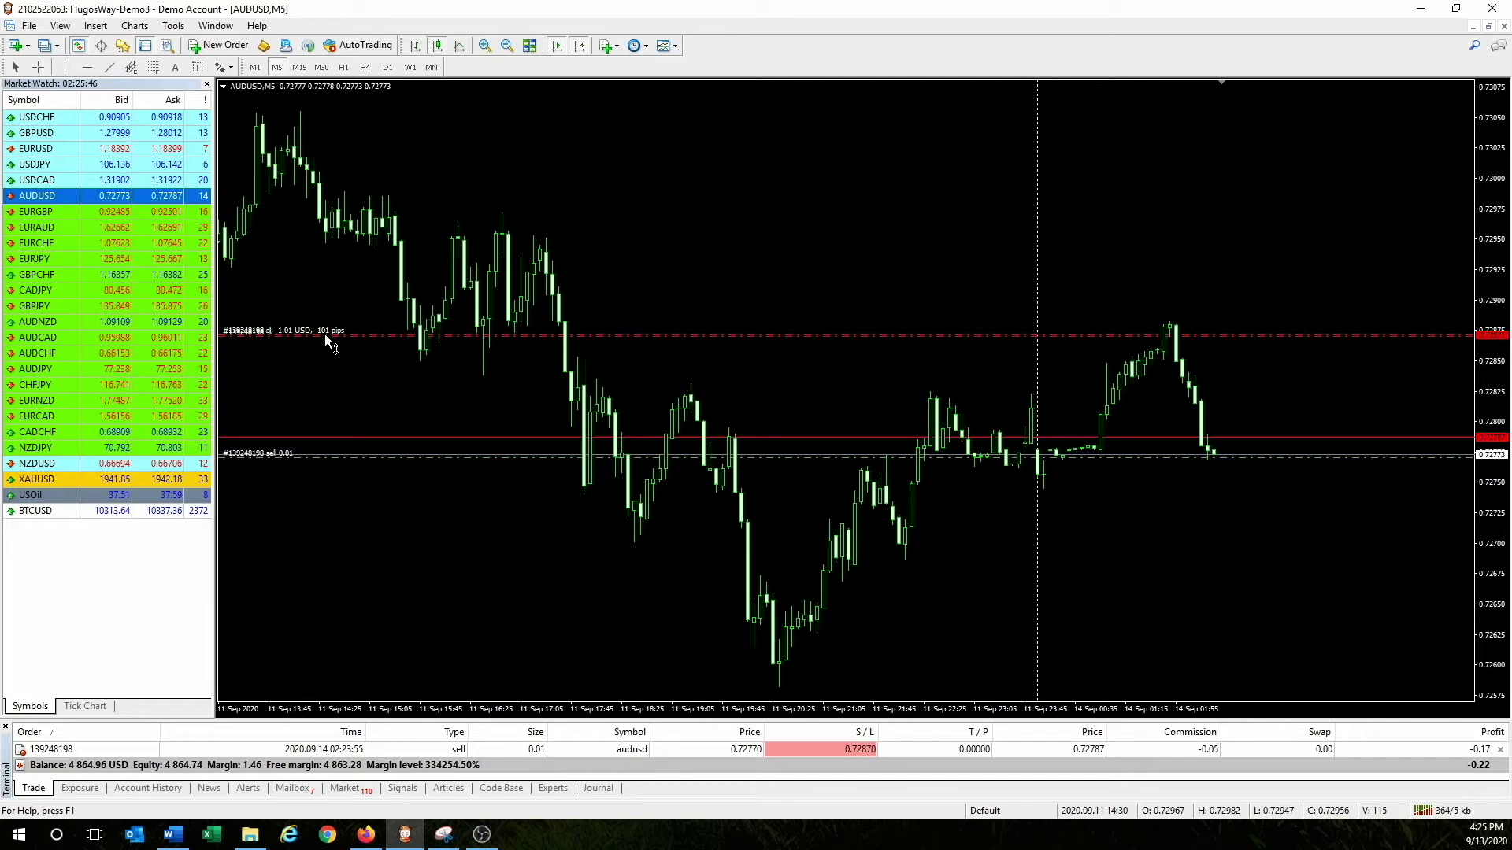
left_click_drag(325, 339, 327, 312)
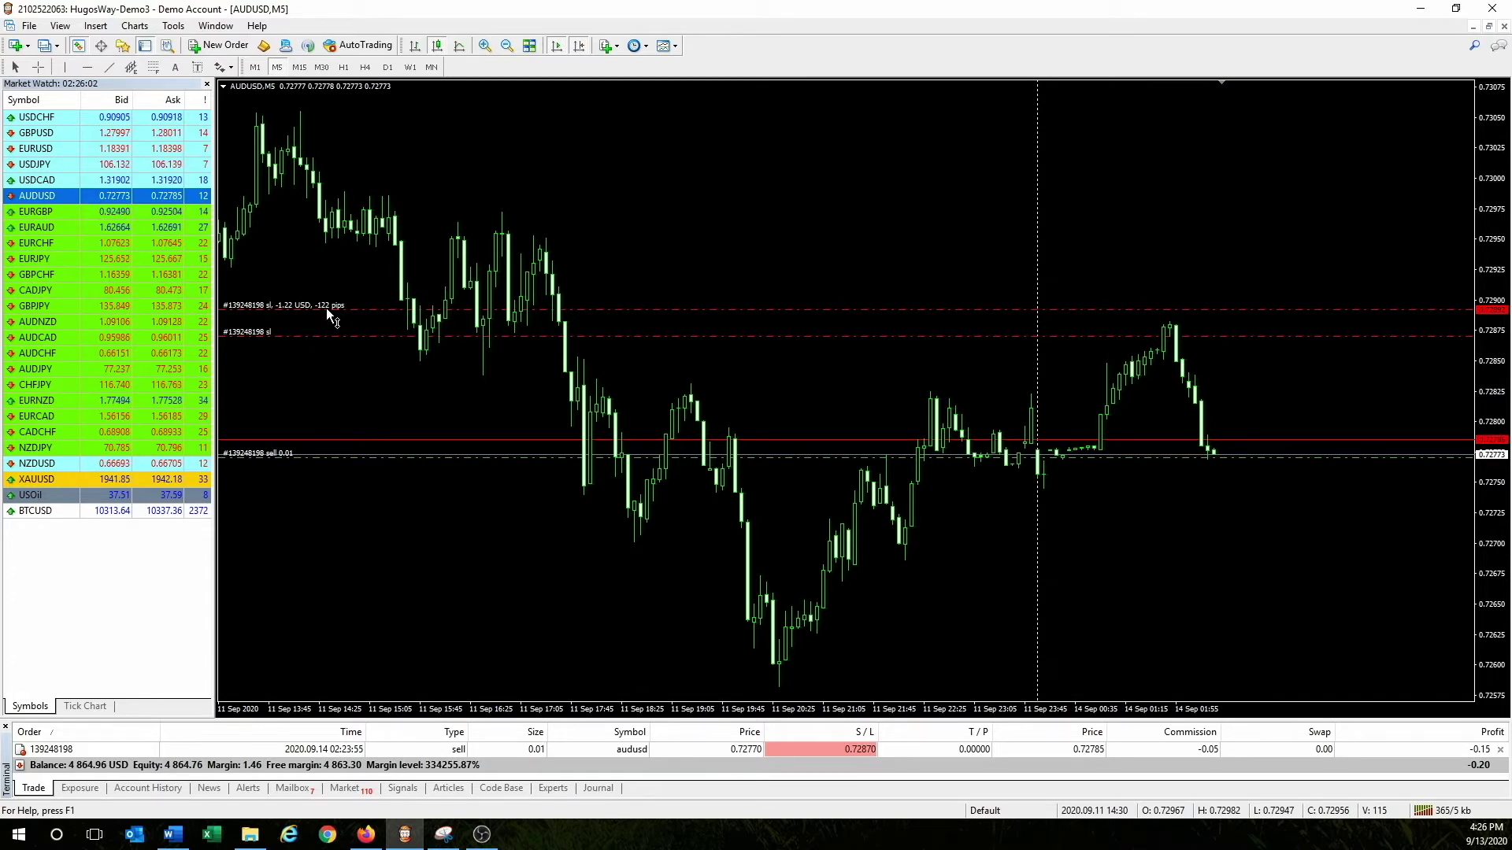
left_click_drag(327, 310, 1307, 314)
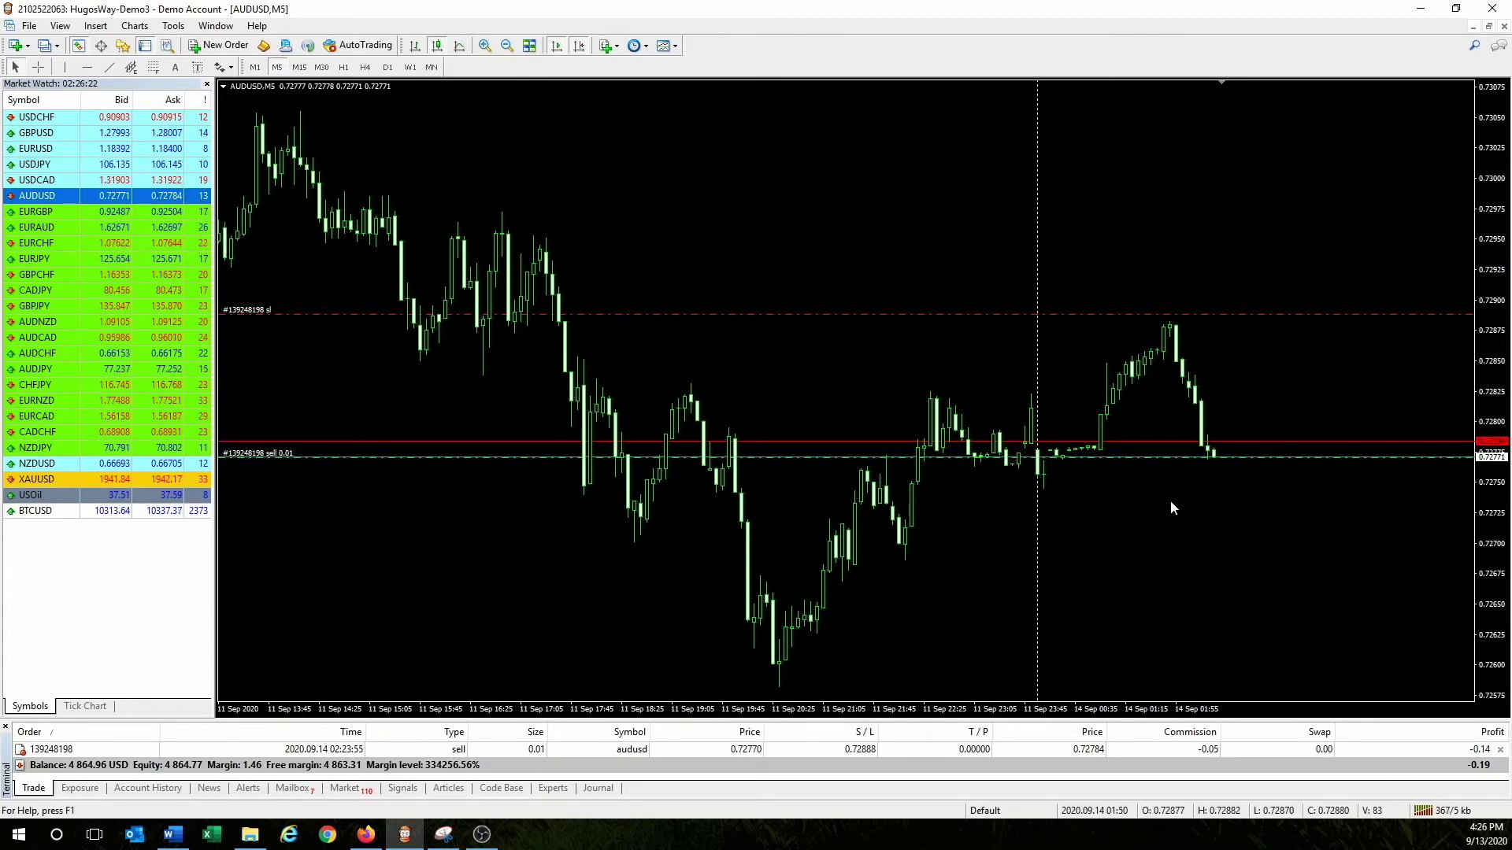
Delete the sell order's stop loss and place a new one at 0.72890, 120 pips above the entry
right_click(1282, 314)
left_click(1331, 324)
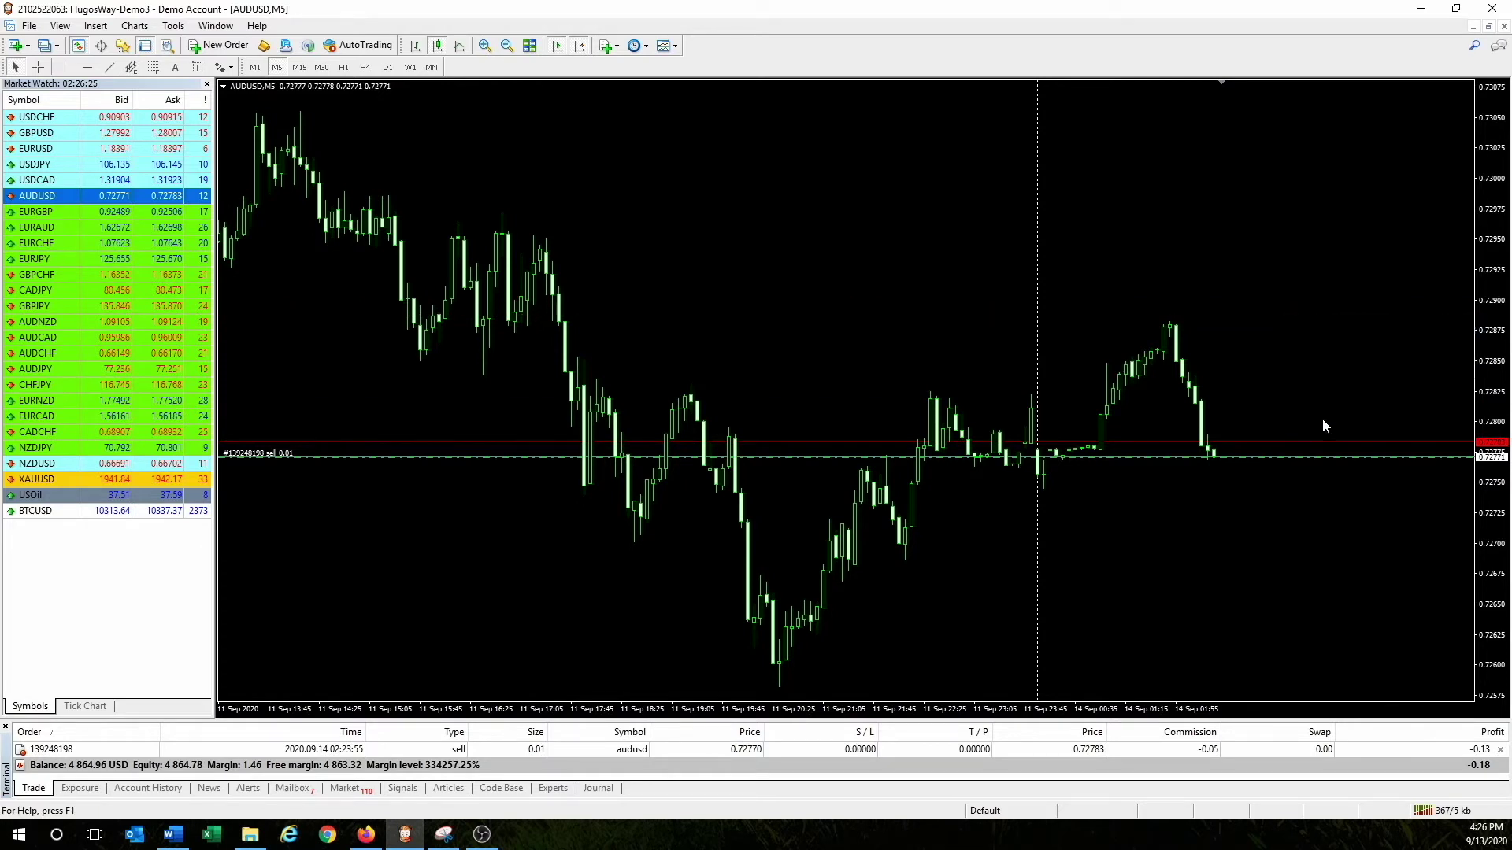
left_click_drag(1301, 455, 299, 336)
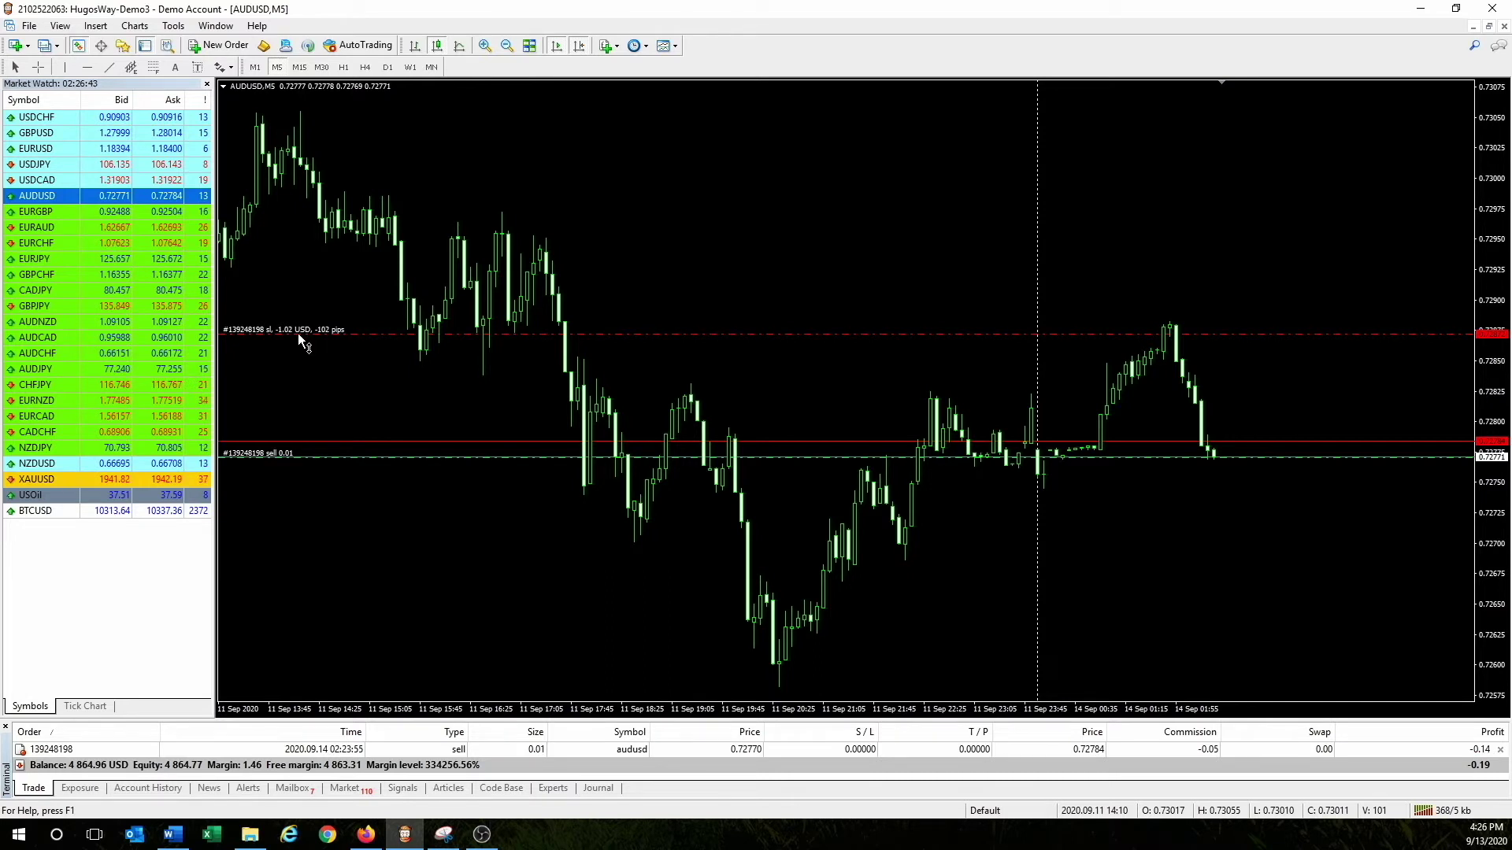
left_click_drag(298, 333, 301, 311)
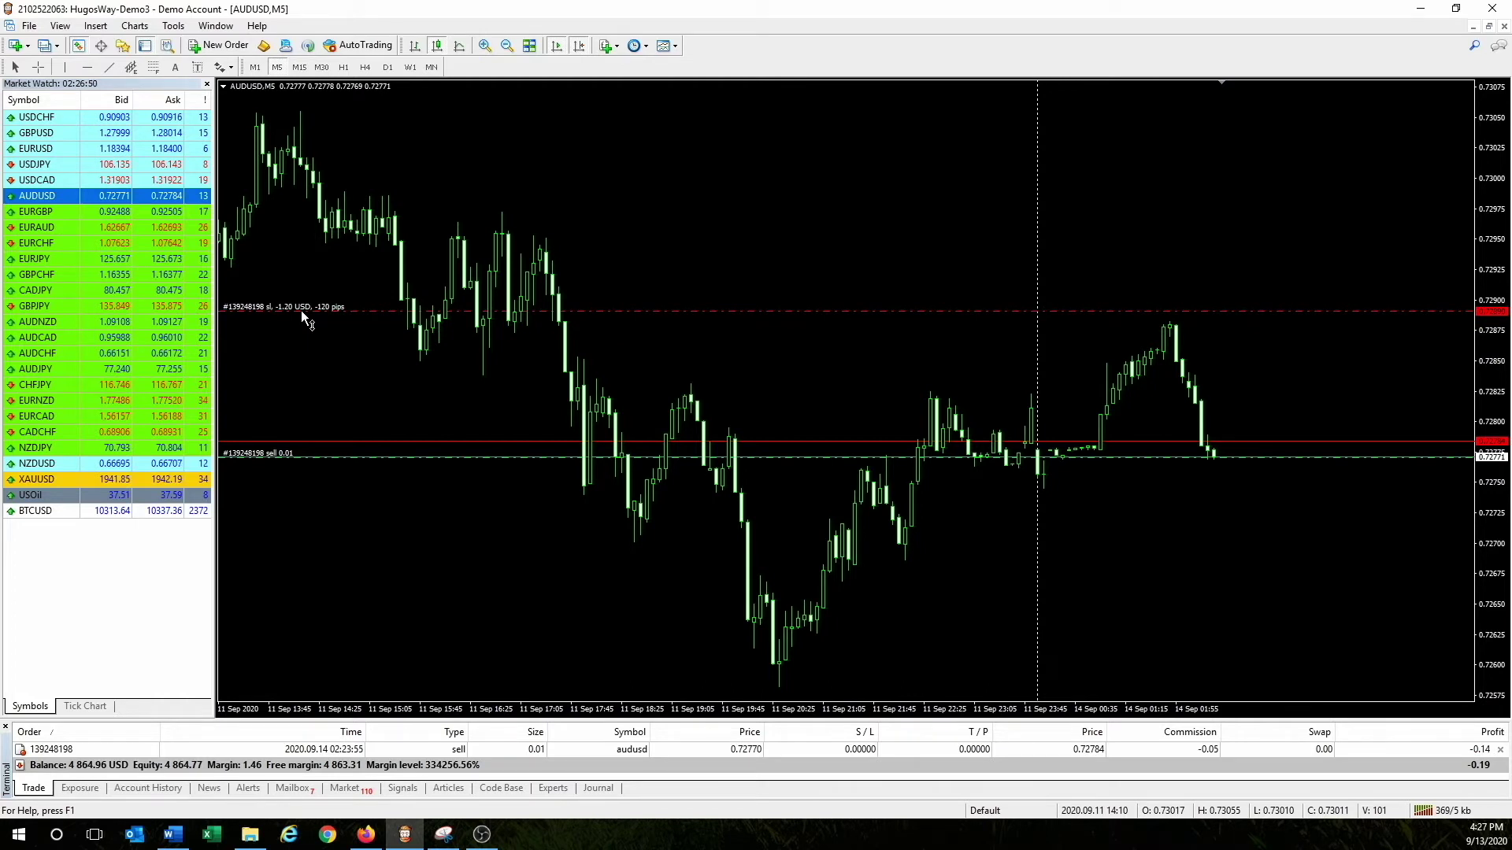
left_click_drag(301, 310, 301, 310)
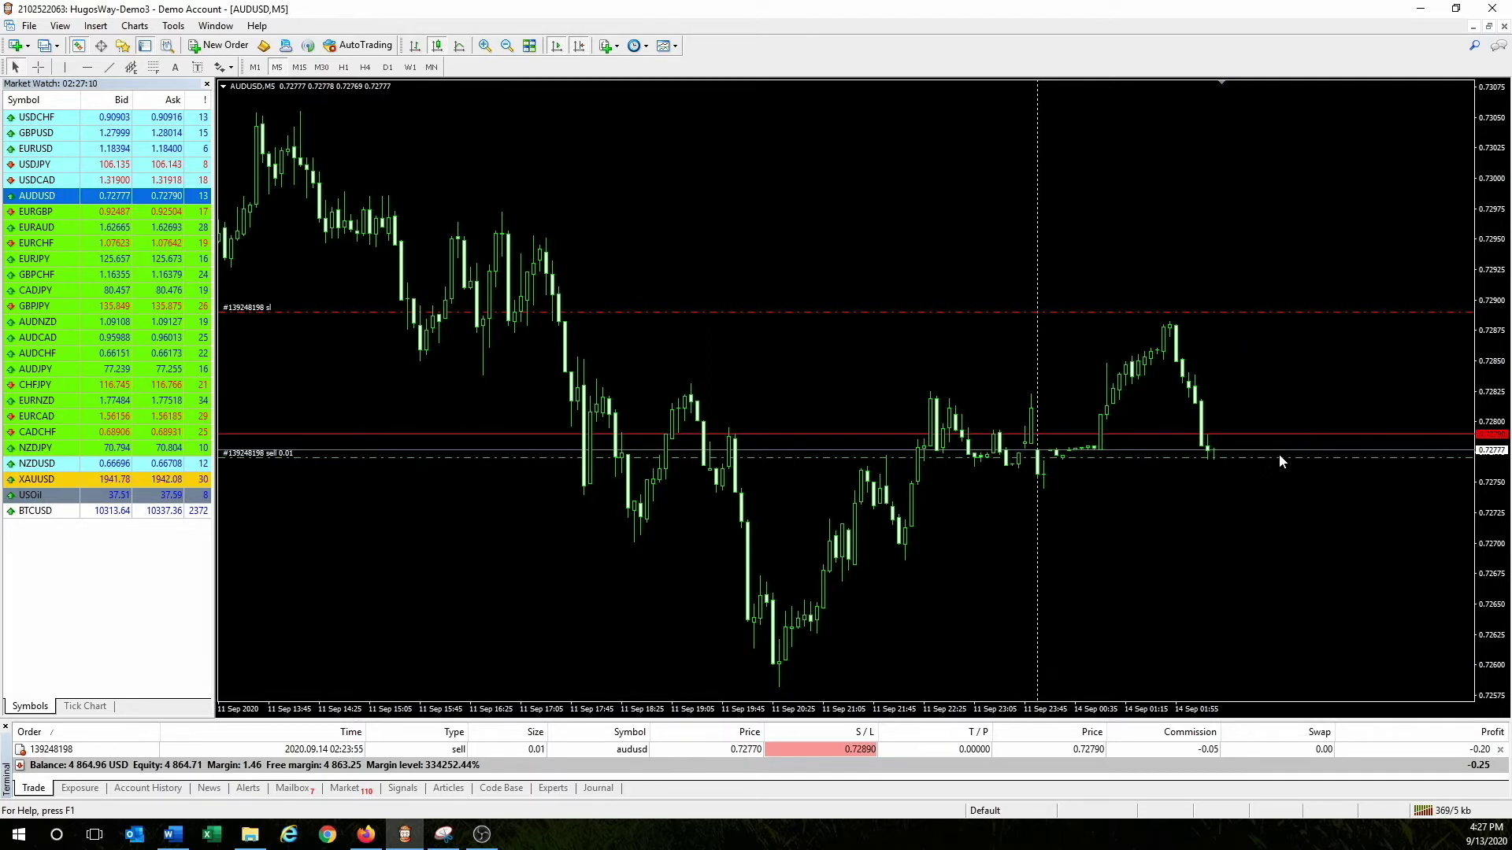
Add a take profit below the sell order's entry on the chart and adjust it to 0.72721
left_click_drag(1312, 457, 1292, 530)
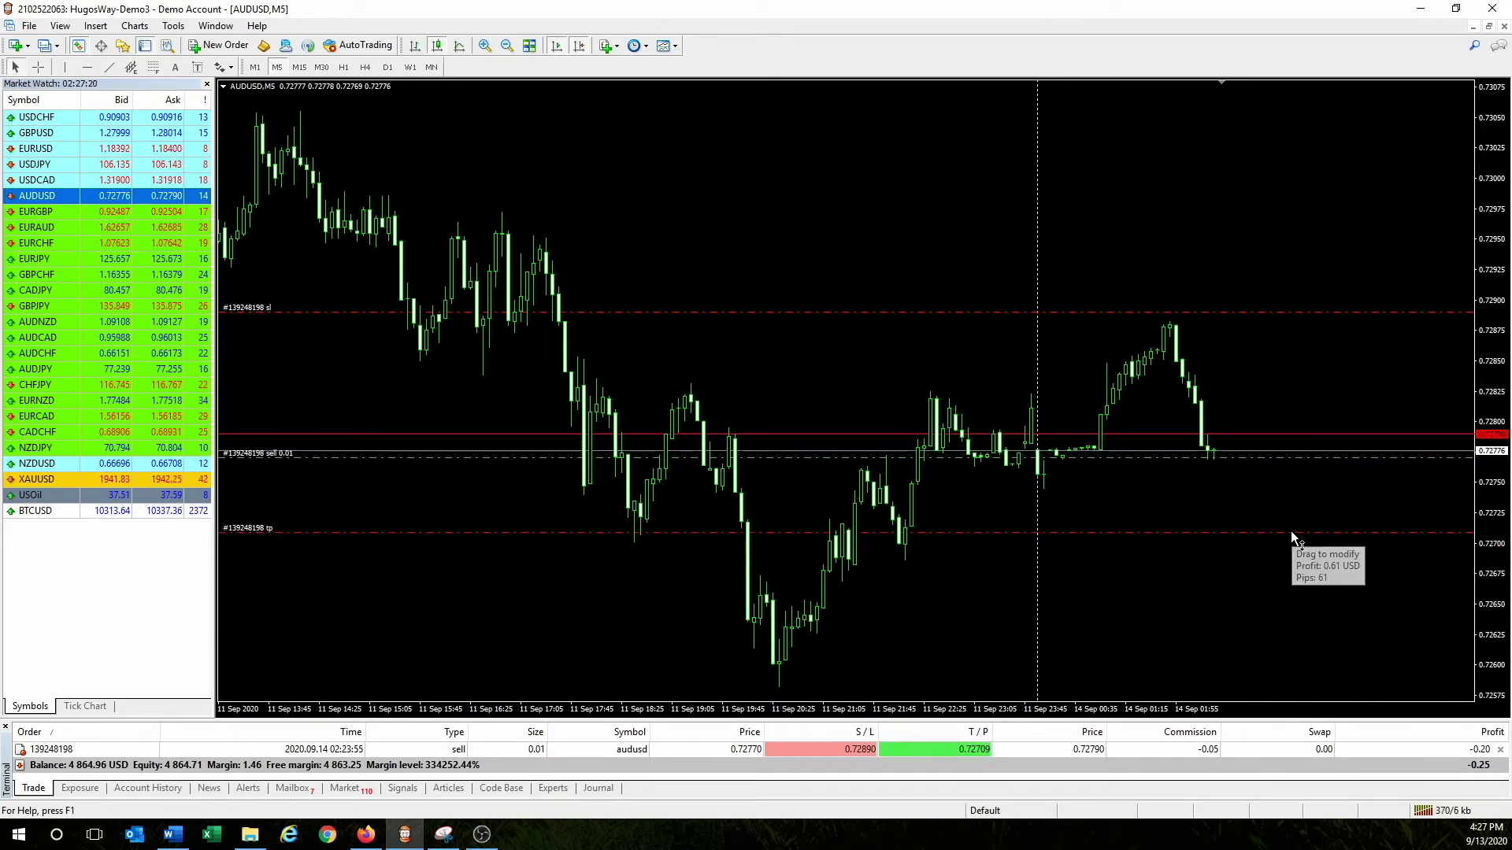
left_click_drag(1292, 530, 386, 535)
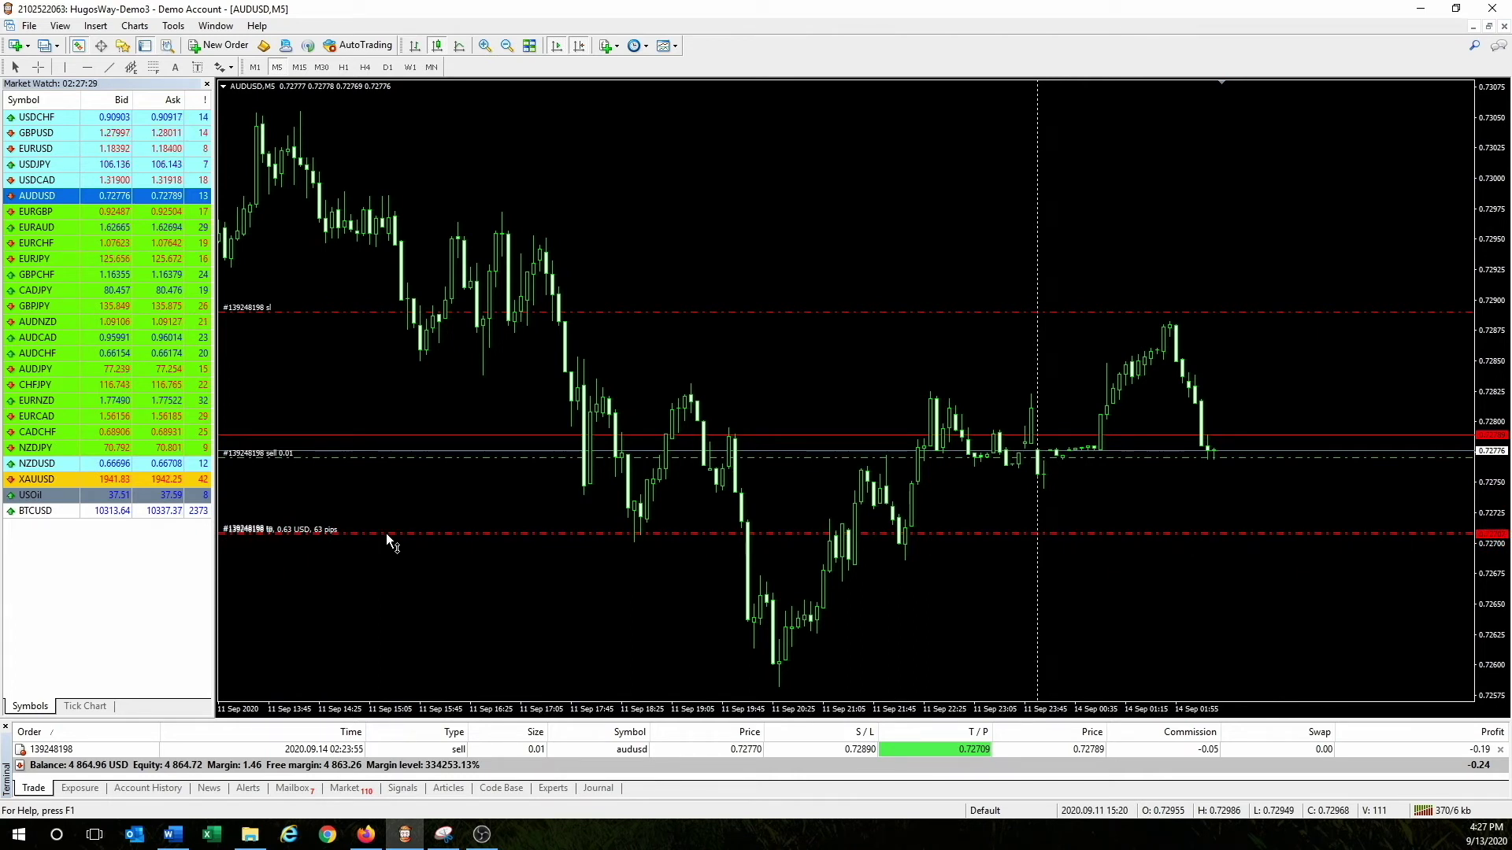
left_click_drag(387, 535, 387, 536)
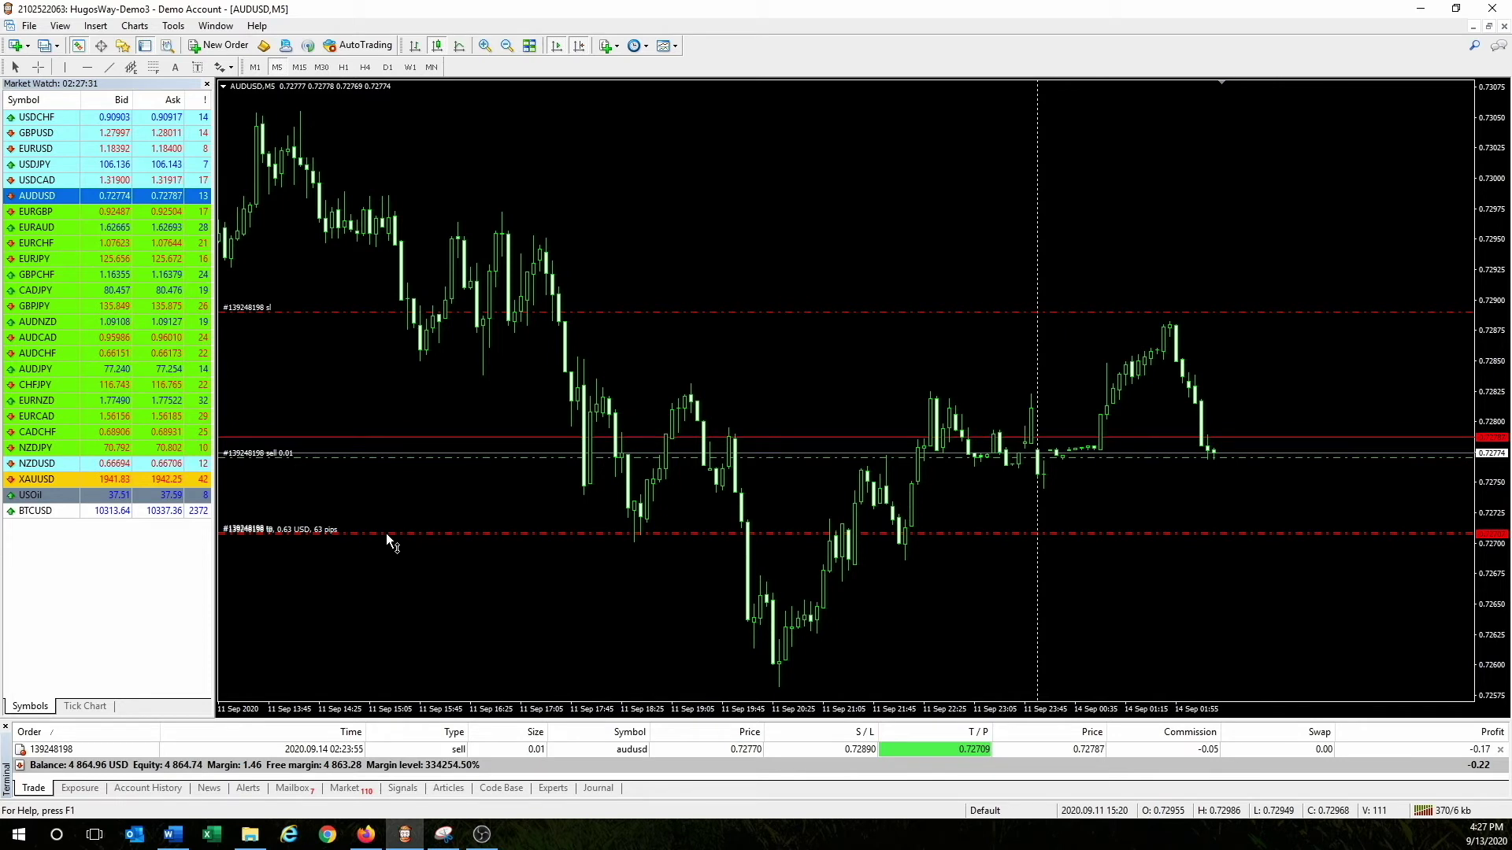
left_click_drag(387, 536, 386, 534)
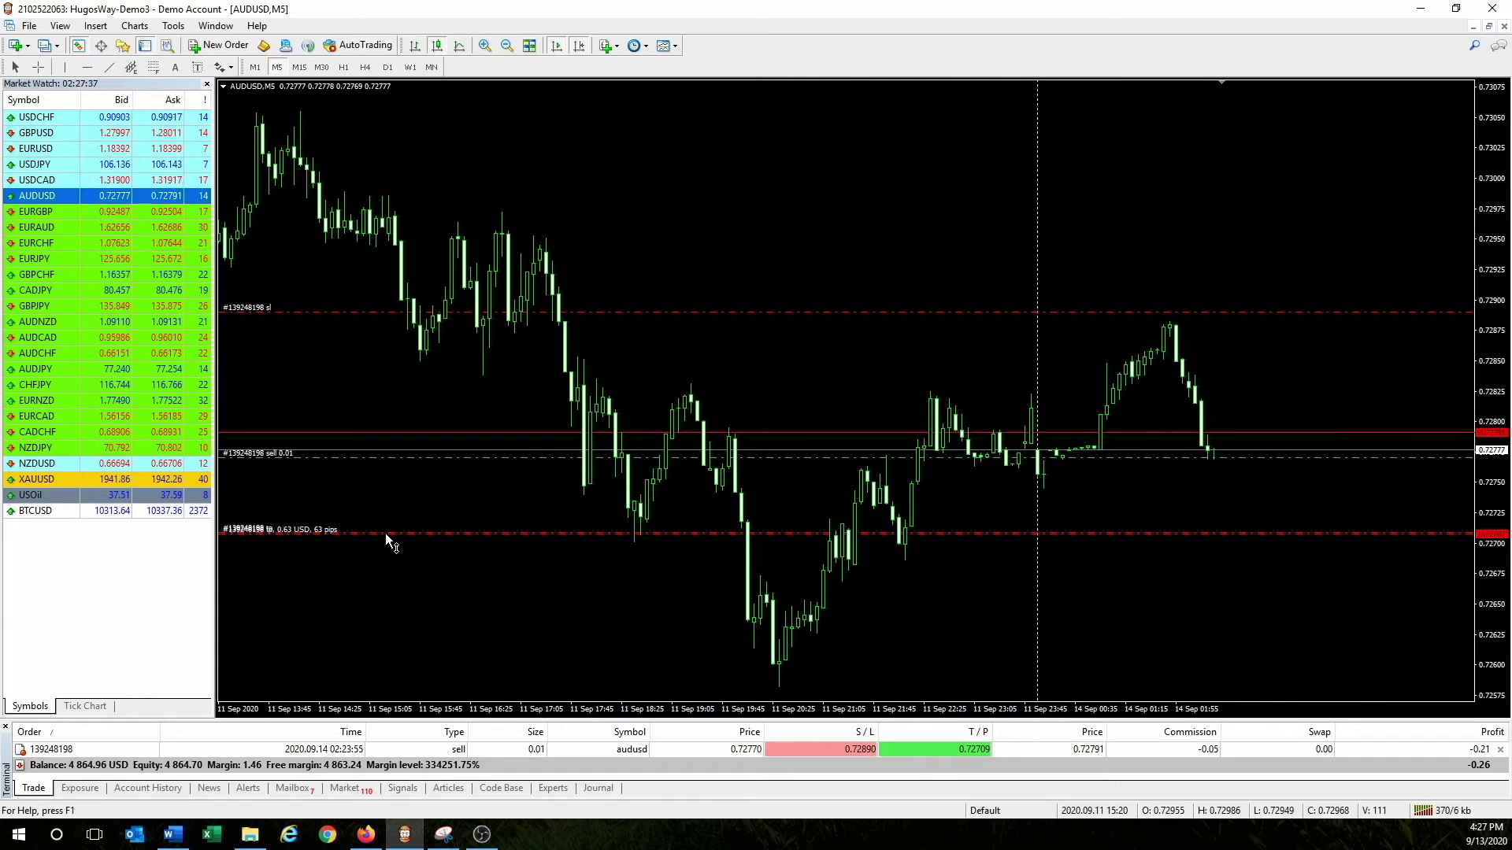
left_click_drag(385, 534, 386, 534)
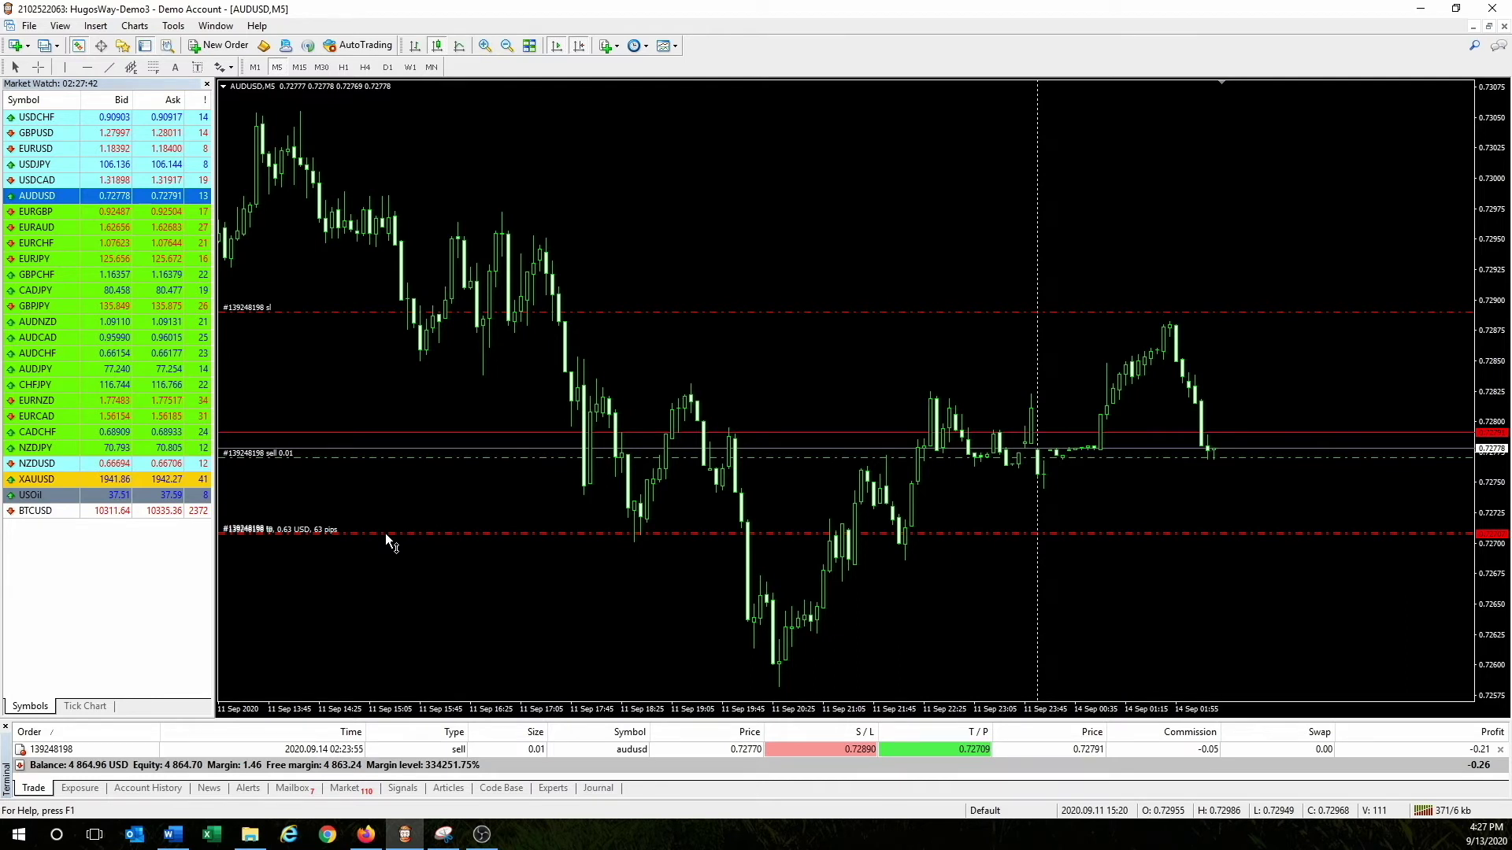
left_click_drag(386, 534, 1203, 535)
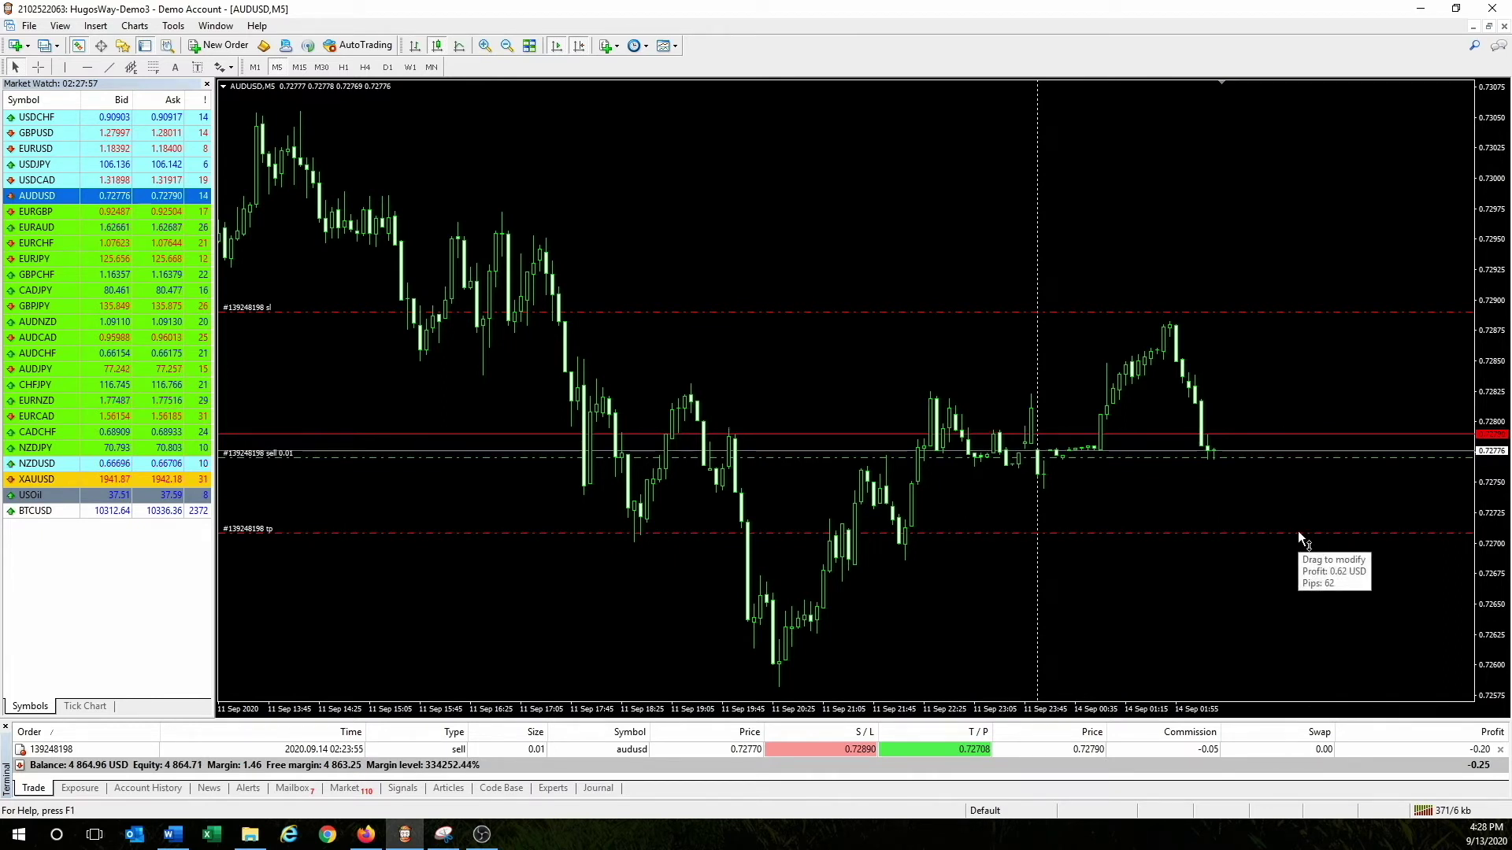
left_click_drag(1298, 531, 1298, 529)
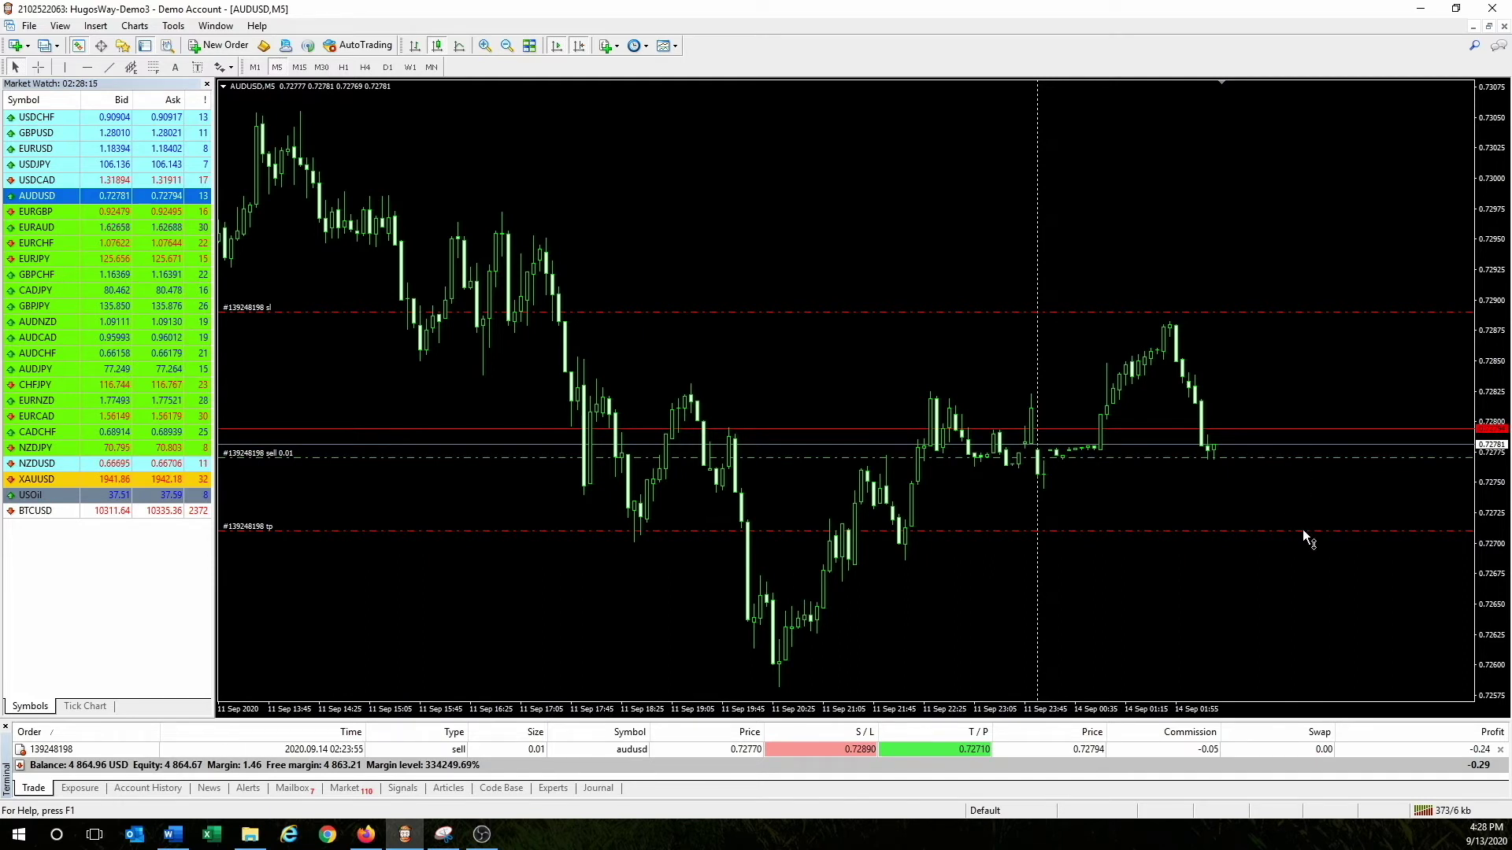
left_click_drag(1304, 531, 1448, 518)
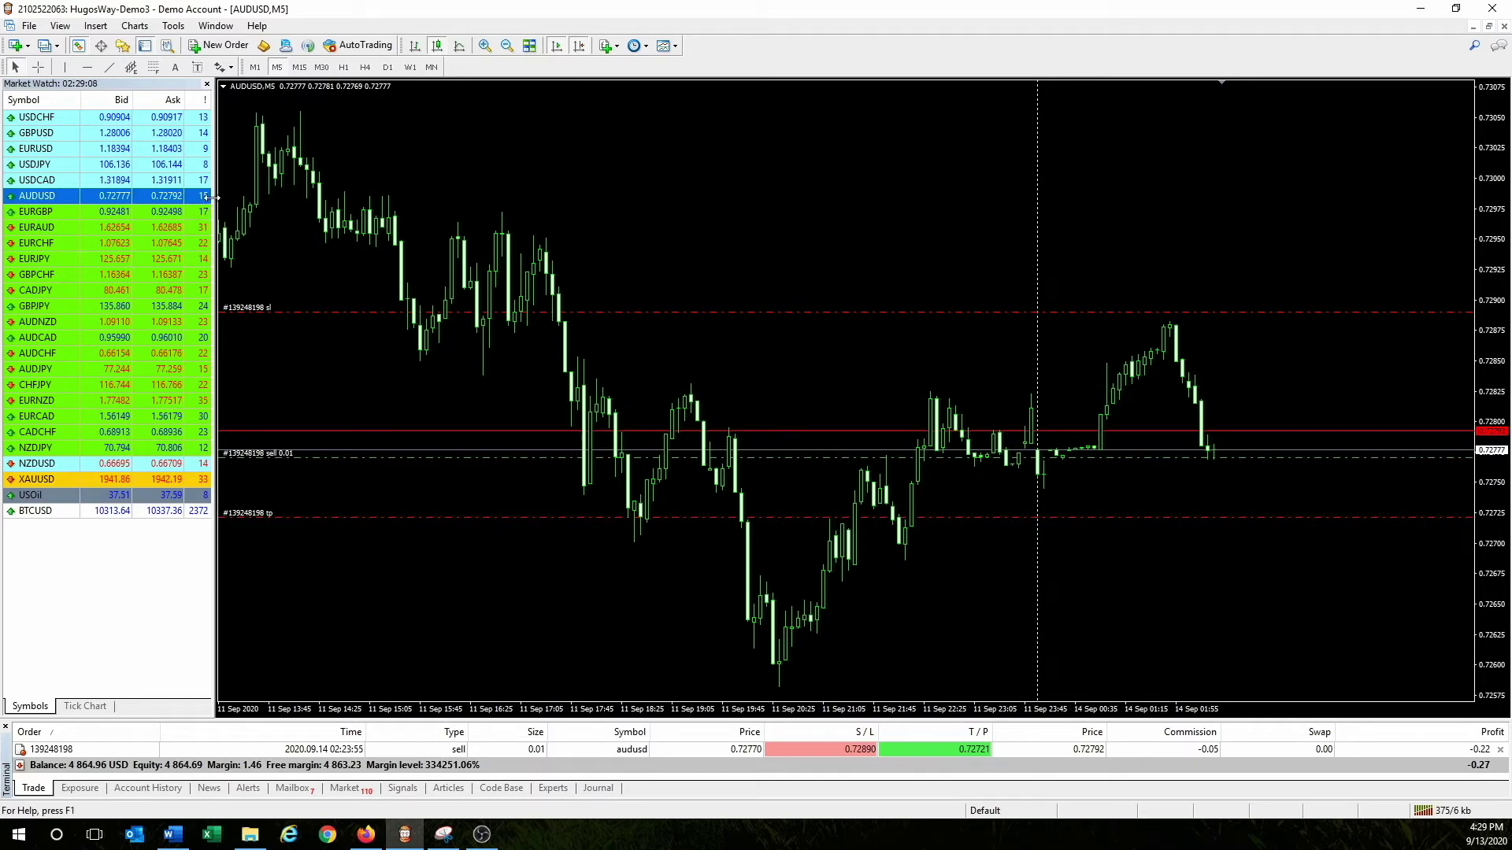
Switch to the Snipping Tool to review how pips are read on the pip map, and put it away again
key("alt+Tab")
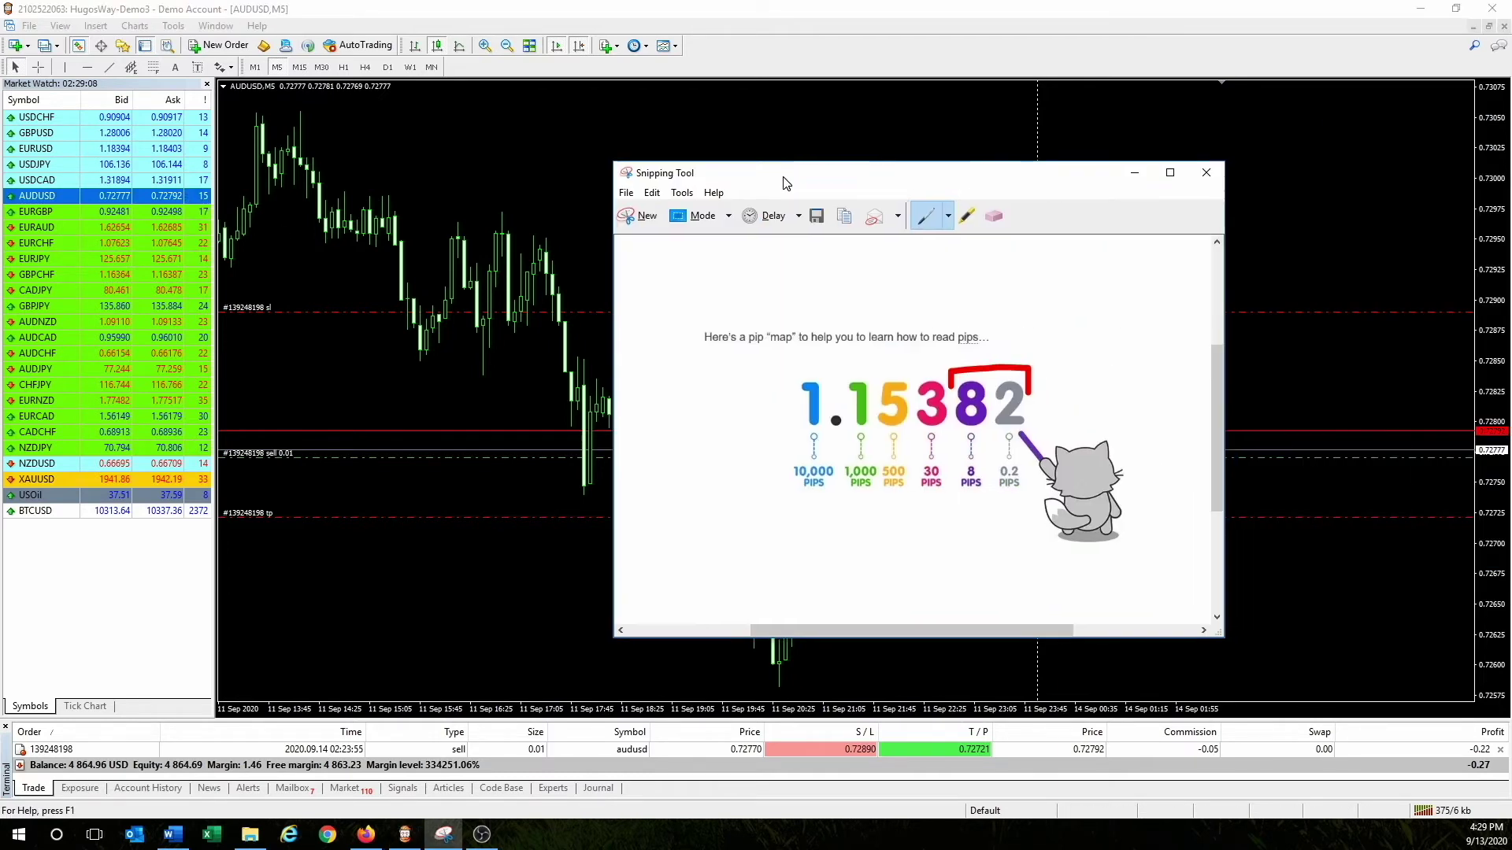
left_click_drag(787, 179, 652, 162)
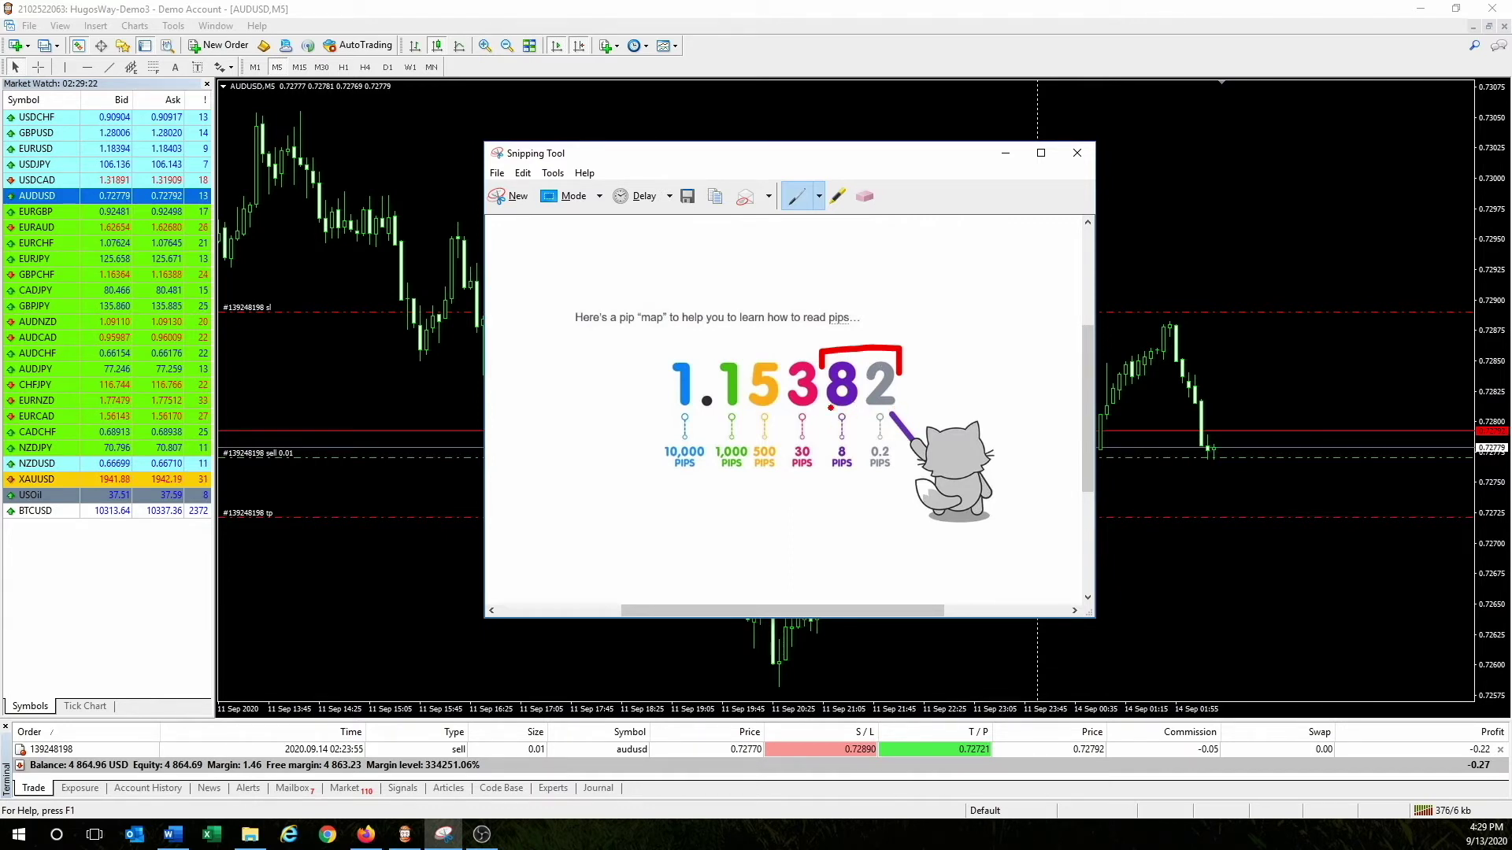
left_click(1006, 153)
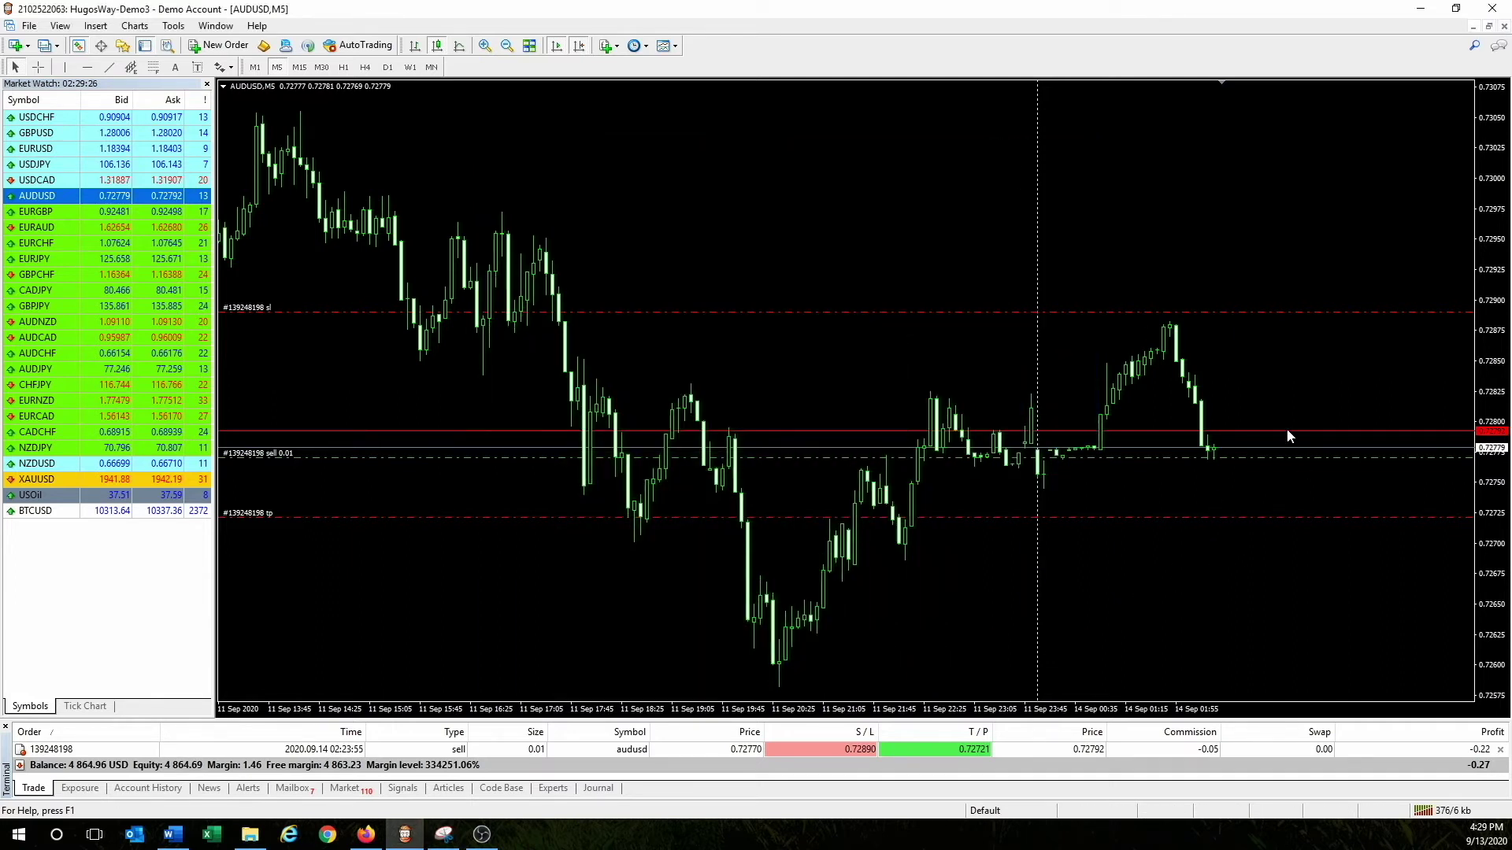
Move the sell order's stop loss to 0.72847 and its take profit to 0.72687 on the chart
left_click_drag(1291, 457, 325, 365)
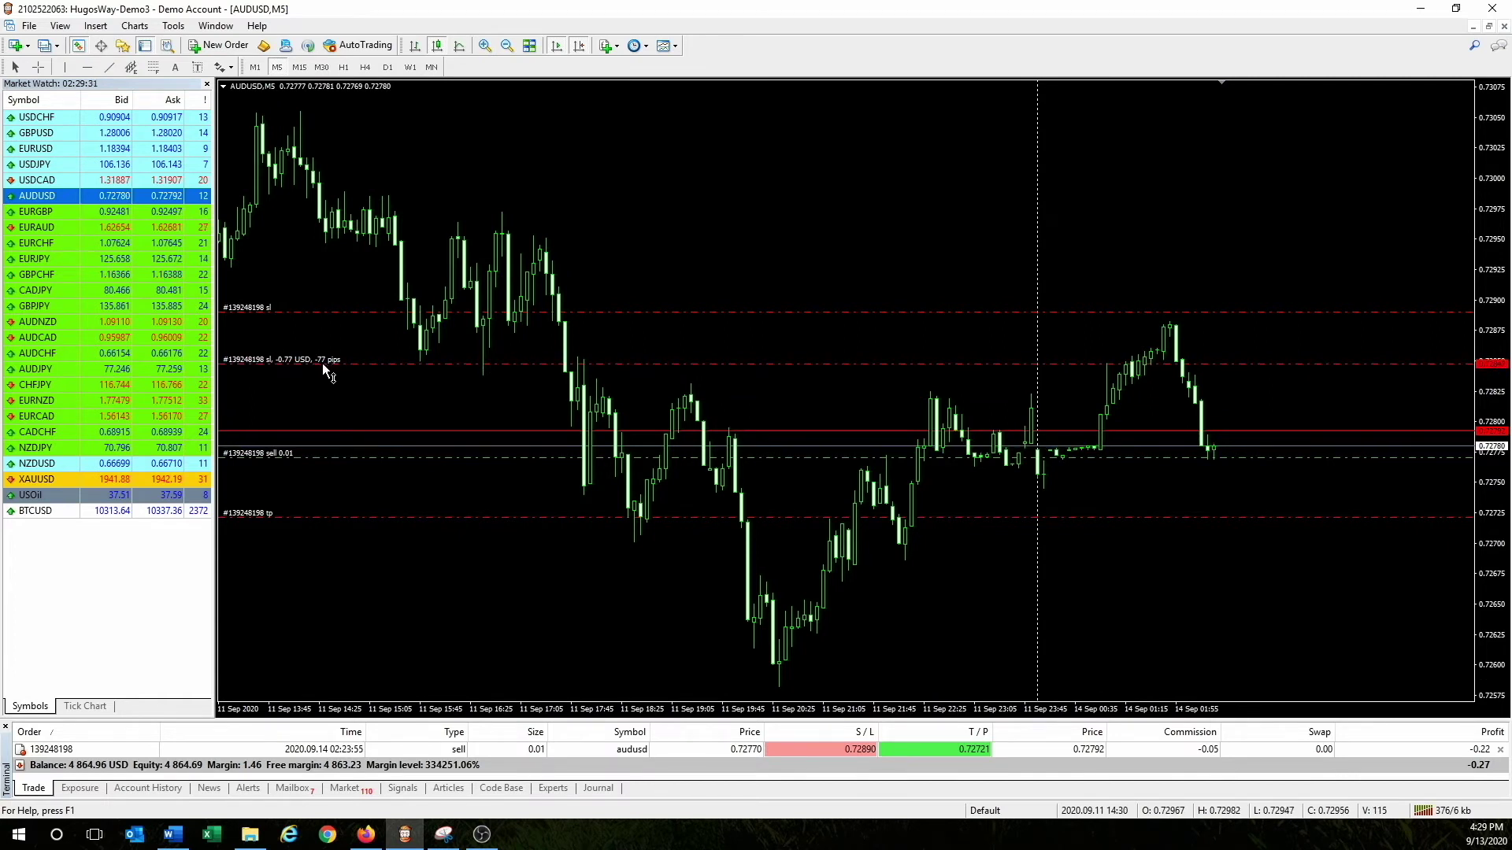
left_click_drag(324, 365, 323, 365)
left_click_drag(1305, 457, 320, 586)
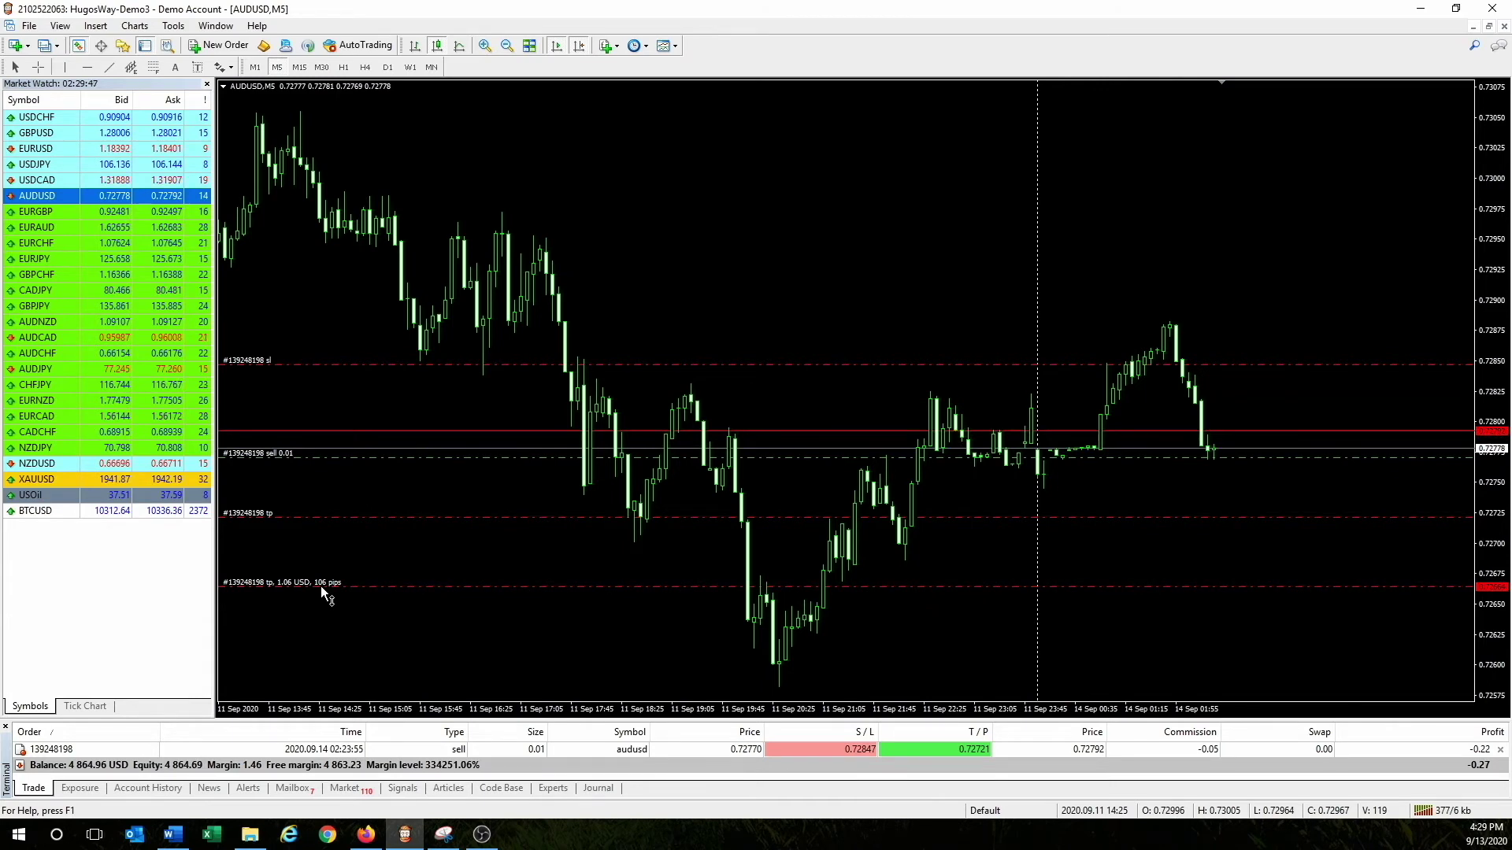
left_click_drag(320, 586, 319, 586)
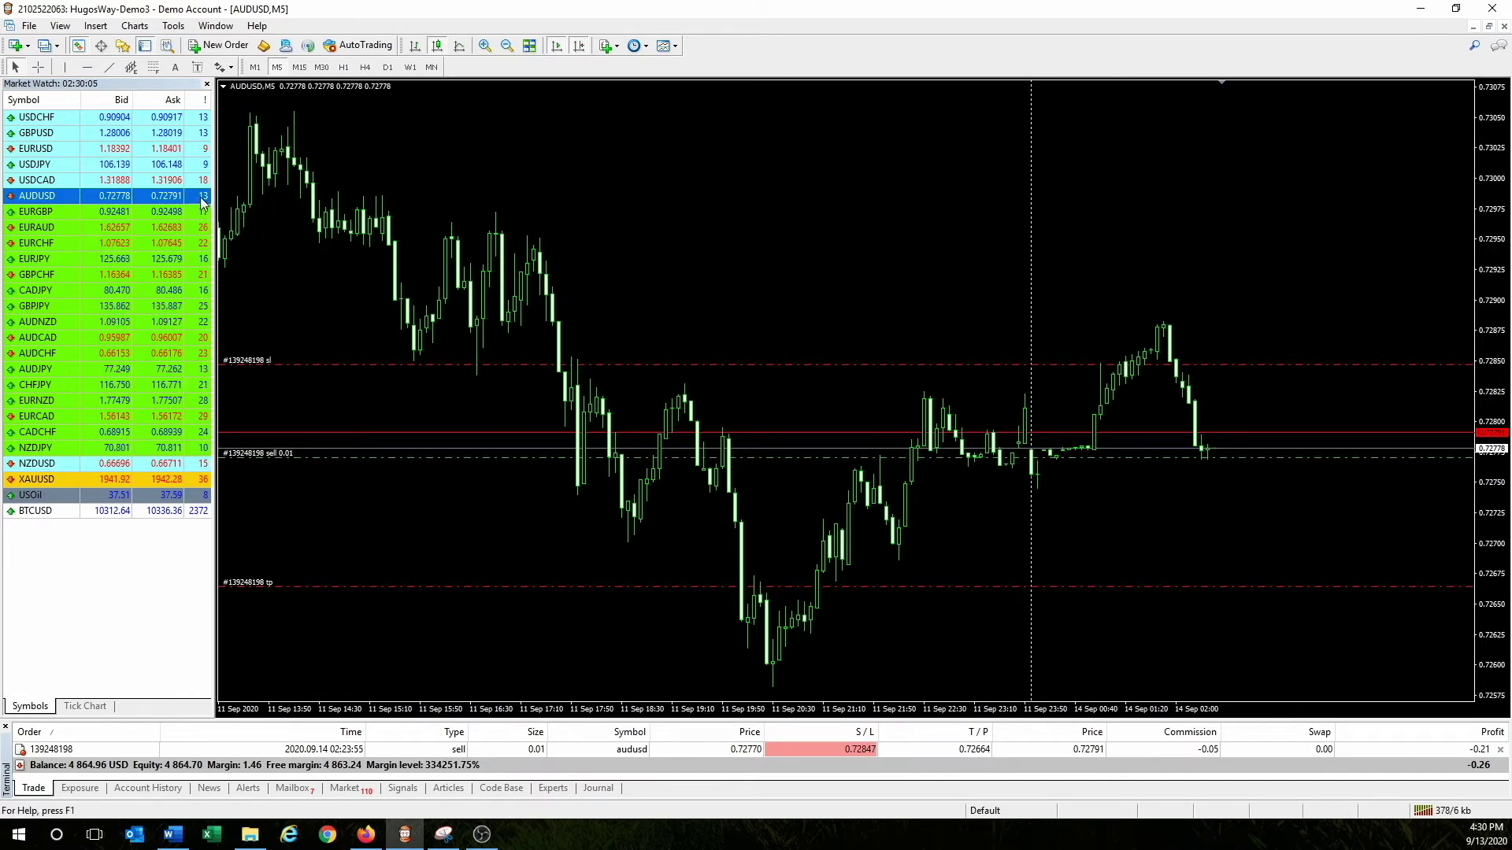
left_click_drag(1245, 455, 1245, 558)
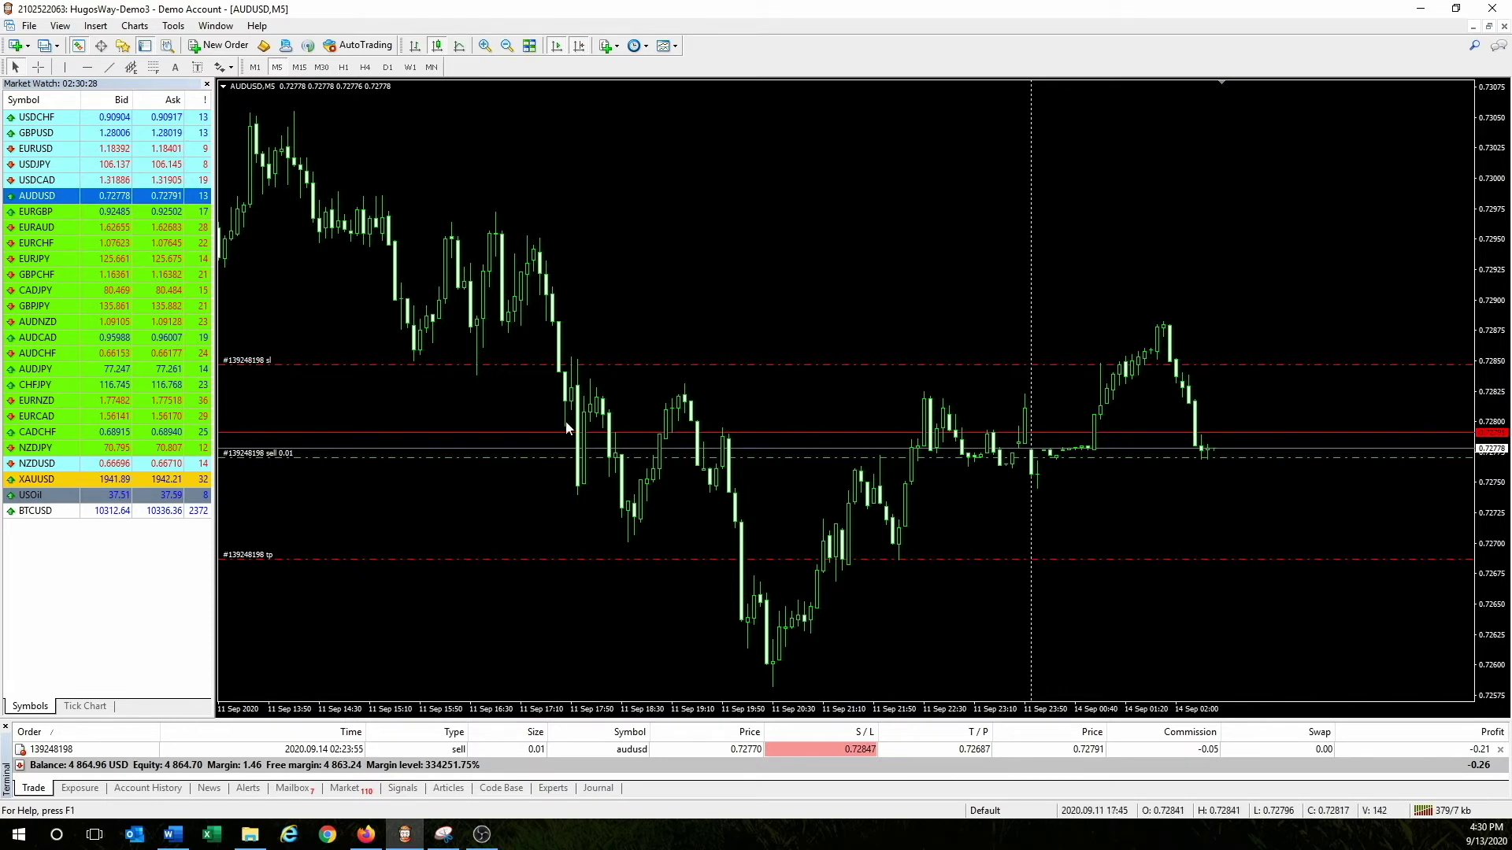
Close the open AUDUSD sell order and open a 0.01-lot AUDUSD buy order at market
left_click(1499, 749)
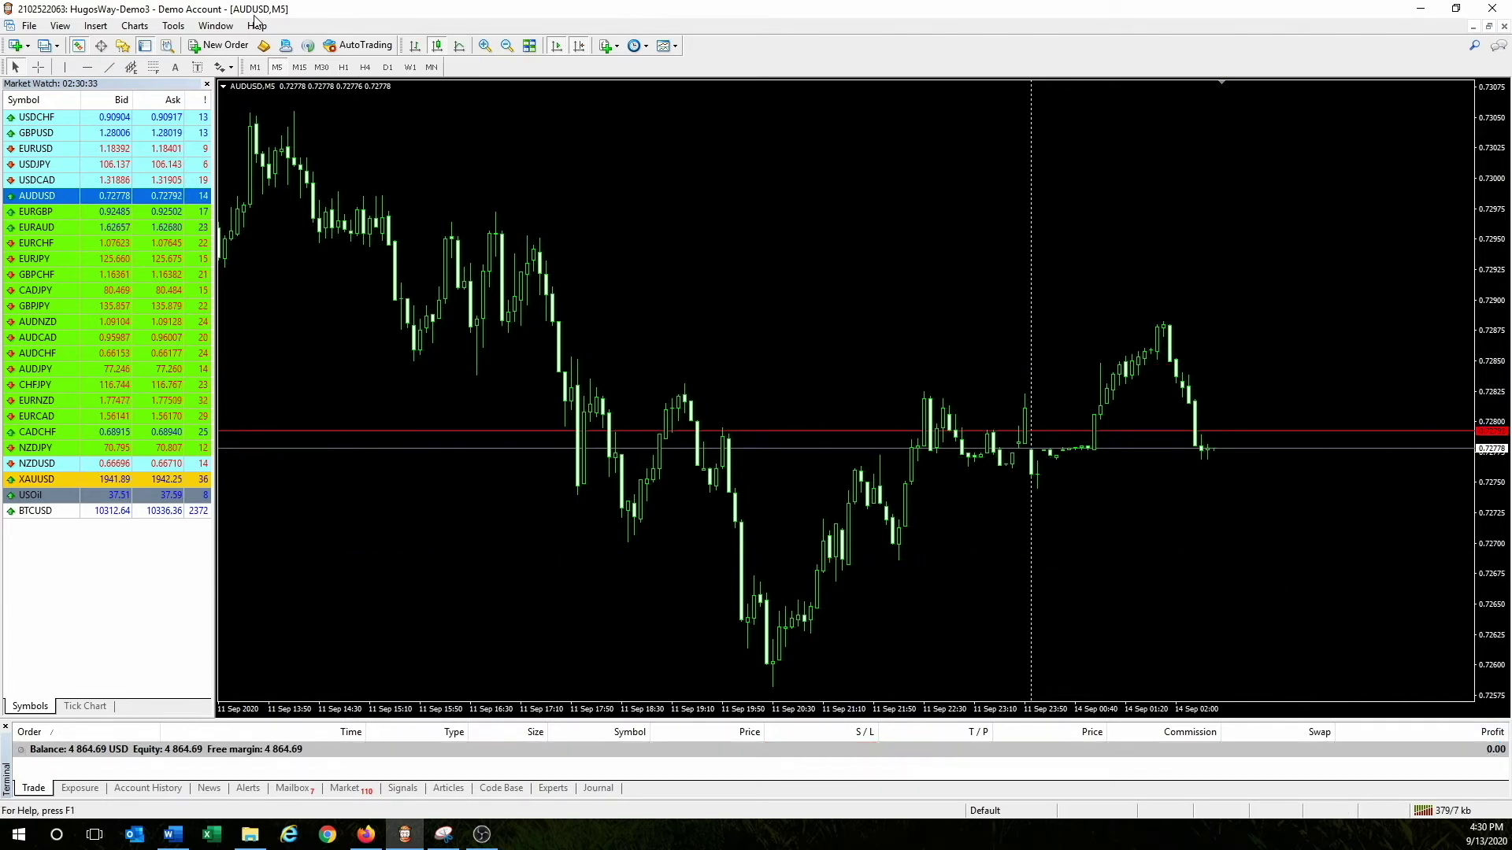
left_click(223, 47)
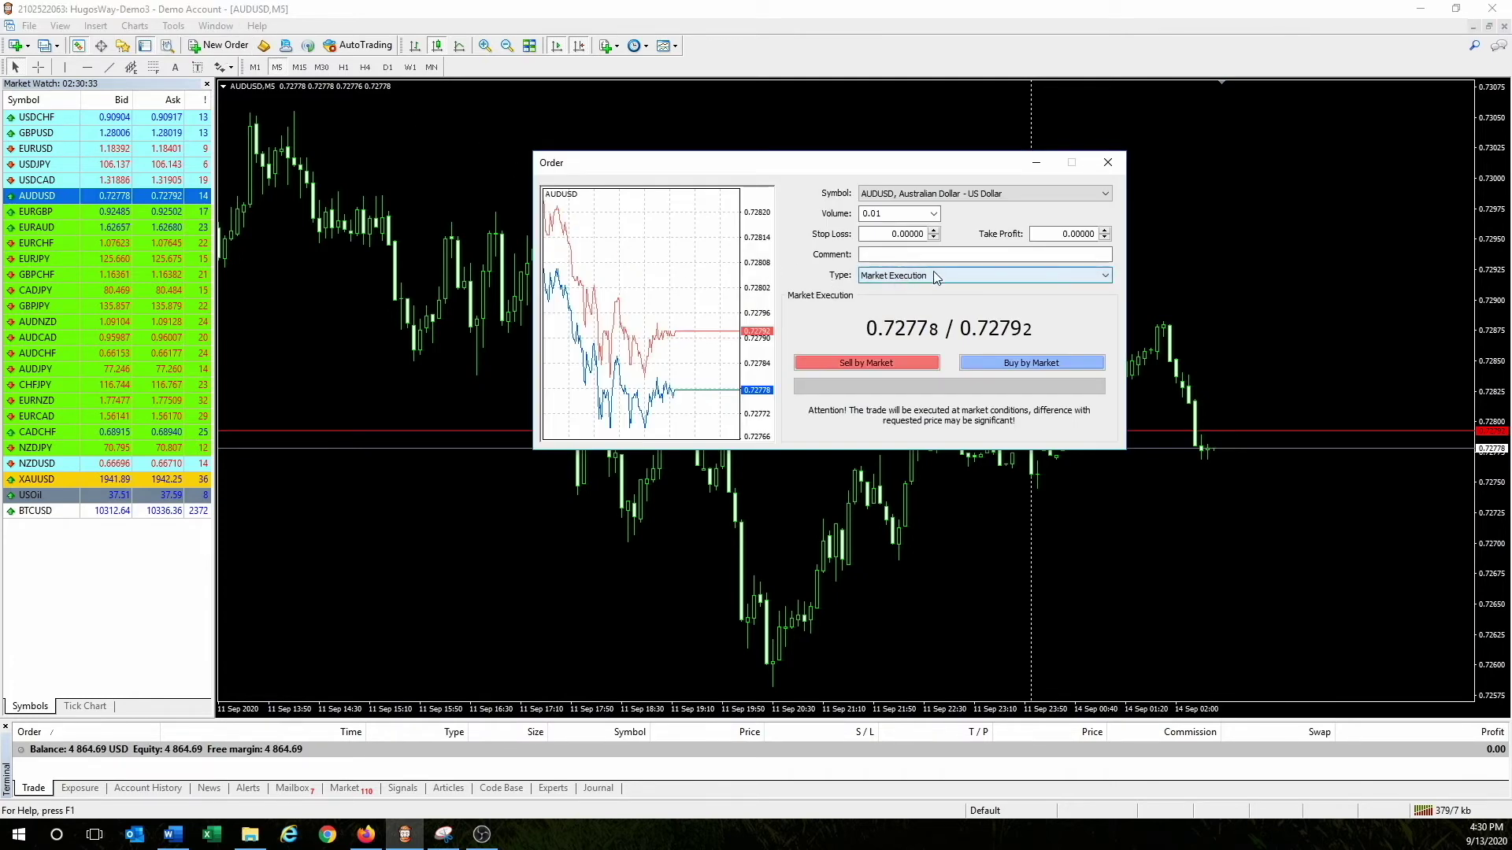
left_click(1032, 363)
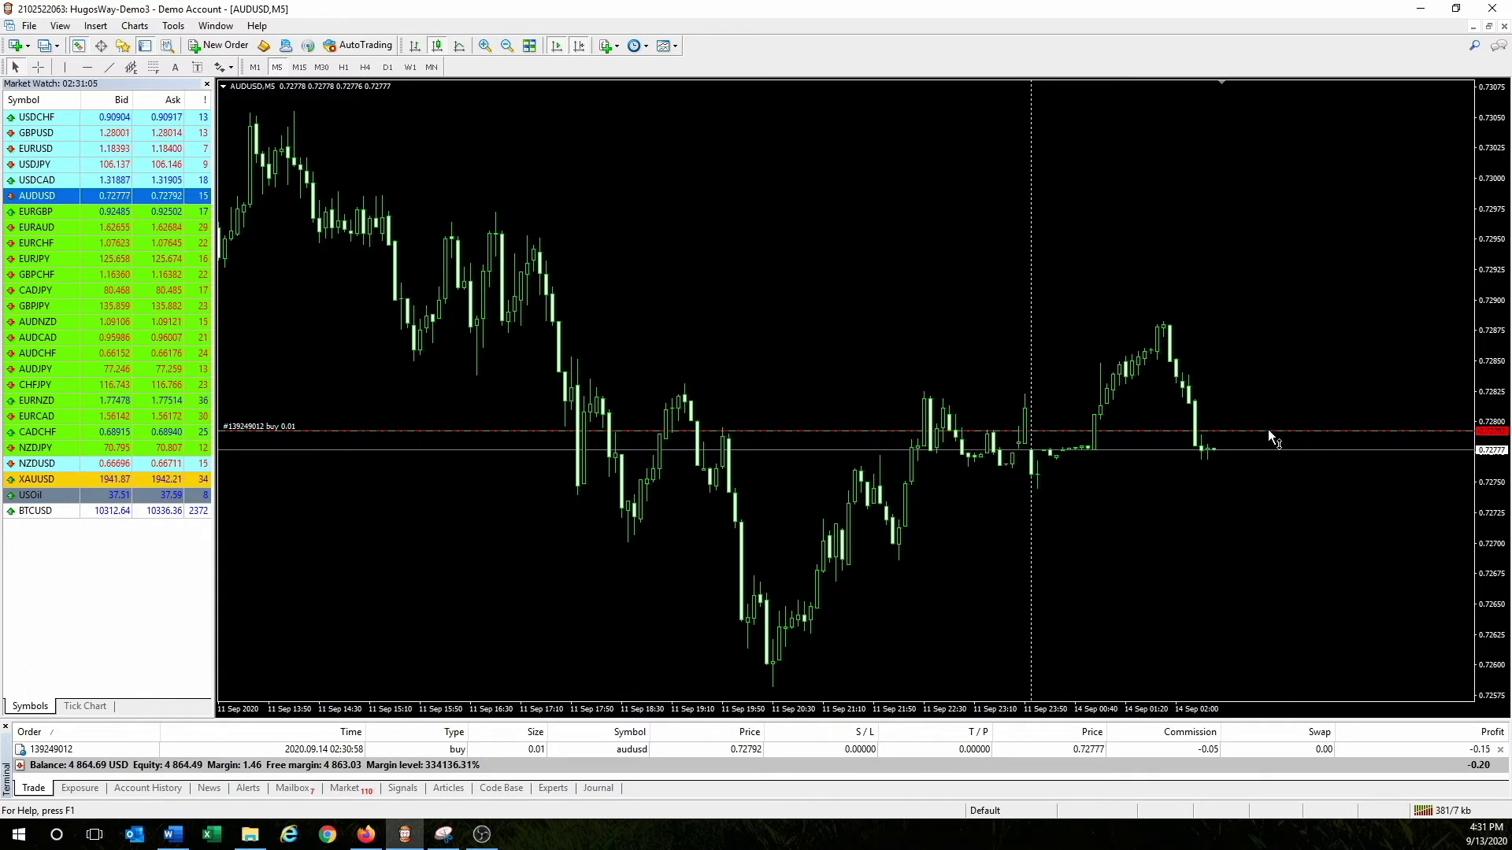
Add a stop loss at 0.72692 below the AUDUSD buy order's entry on the chart and lower it to 0.72670
left_click_drag(1269, 431, 325, 551)
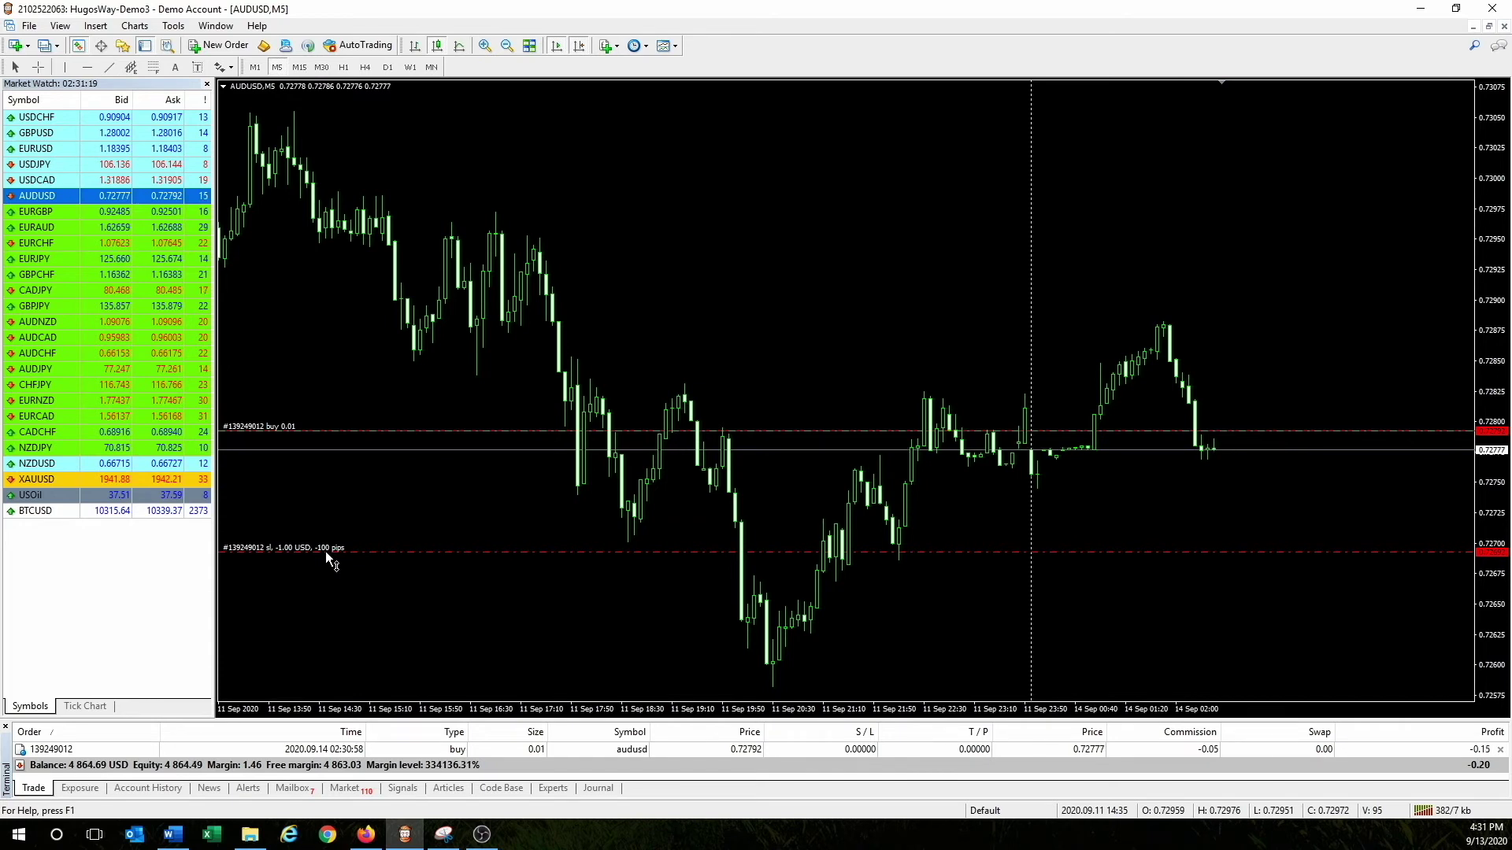
left_click_drag(325, 551, 324, 551)
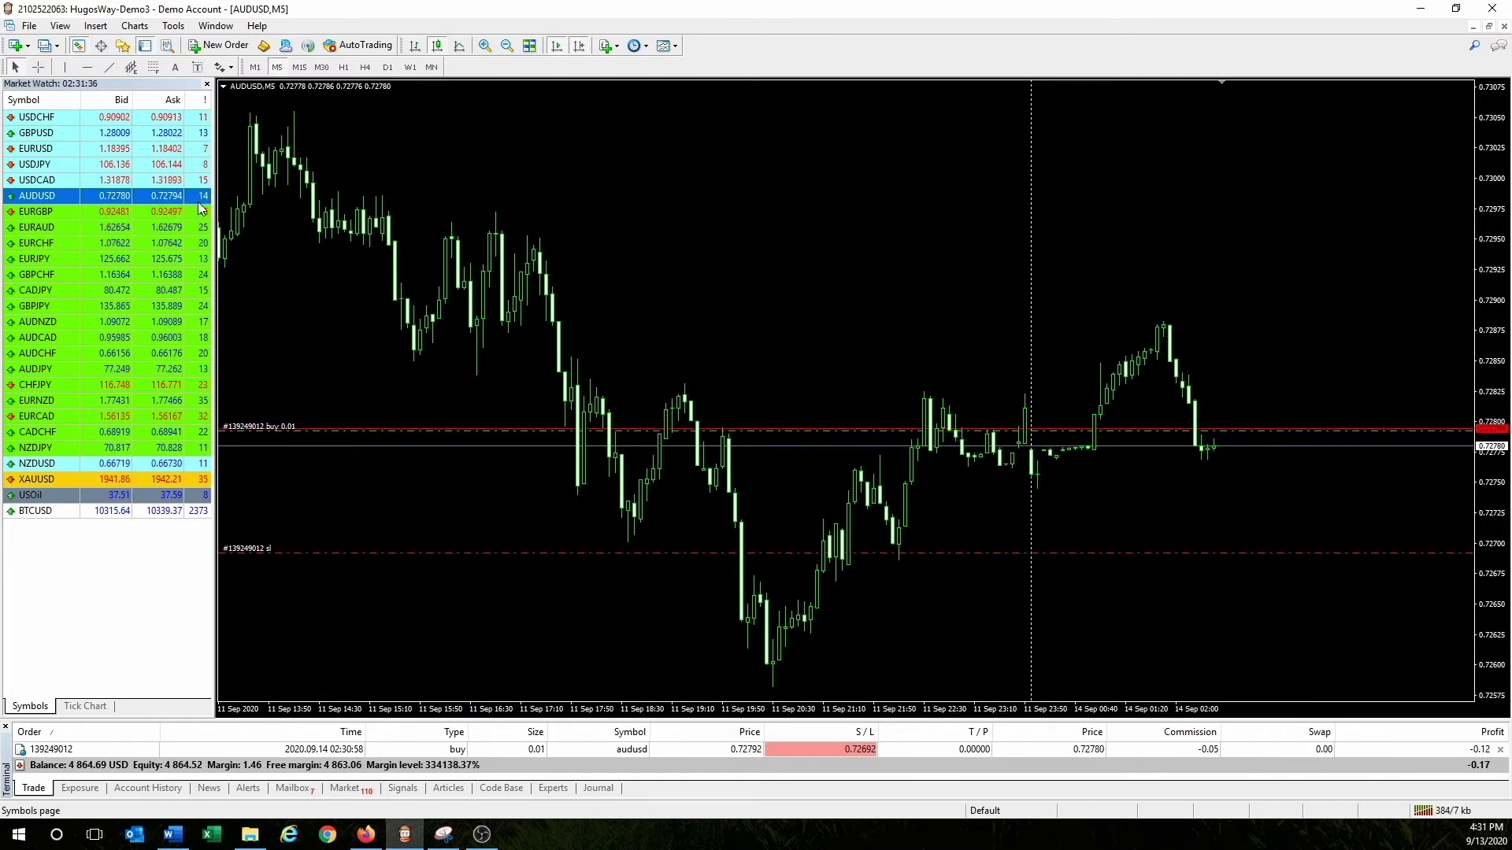
mouse_move(204, 204)
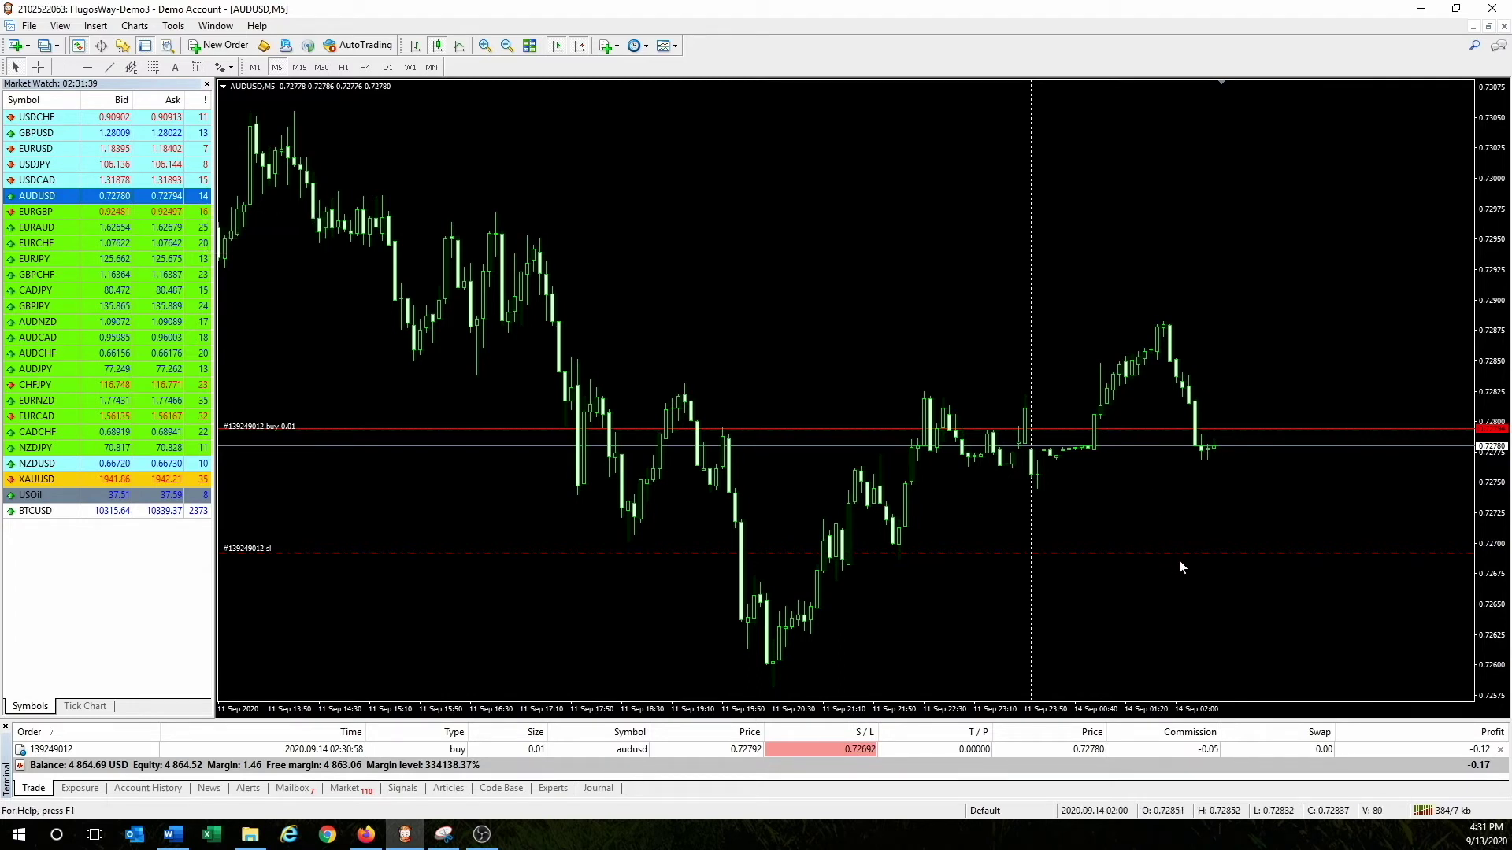
left_click_drag(1186, 553, 1189, 579)
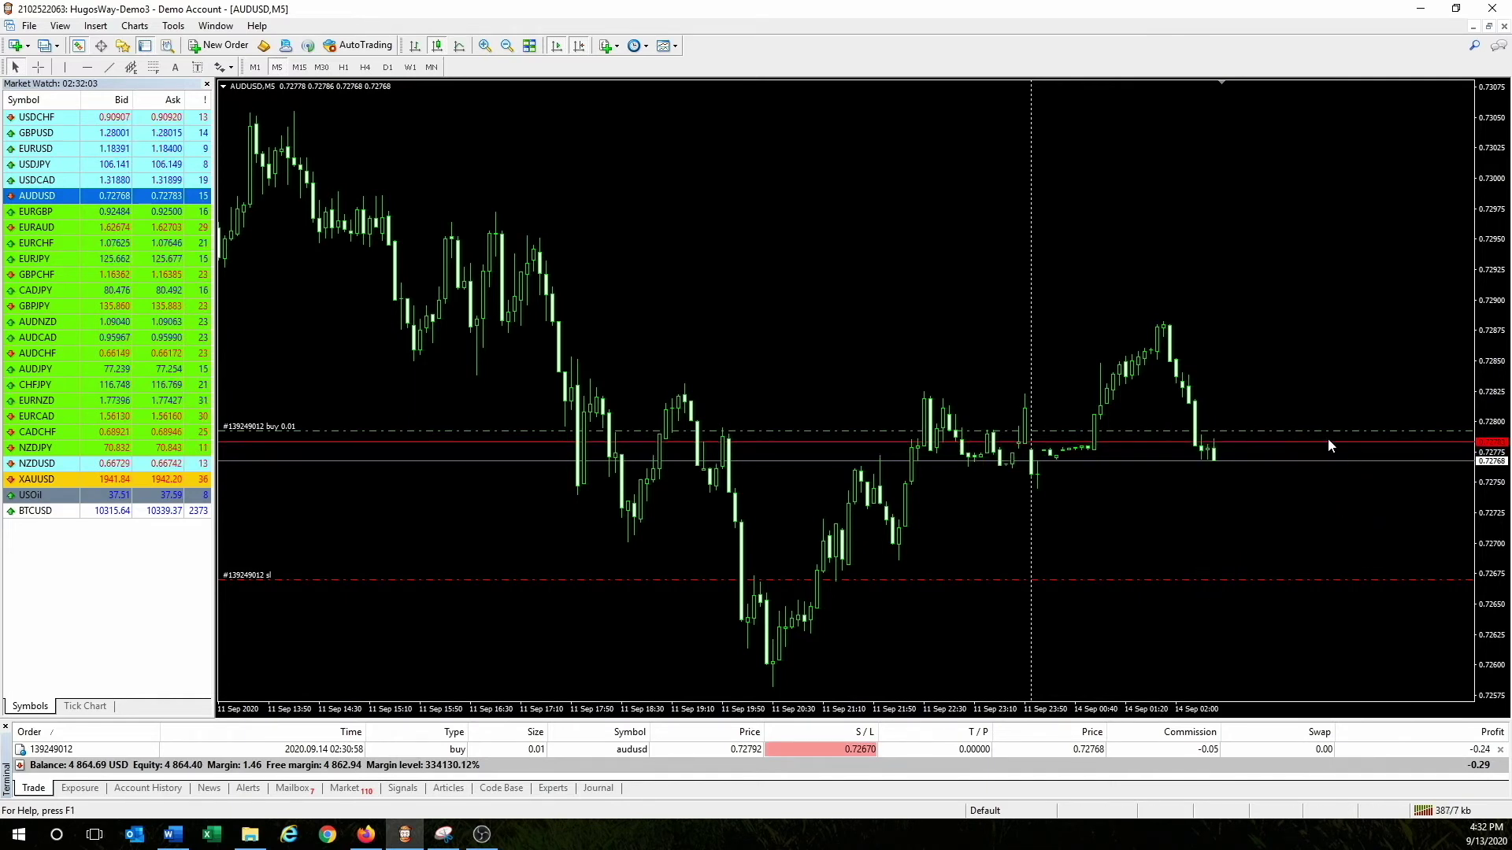
Add a take profit at 0.72892 above the buy order's entry on the chart and lower it to 0.72872
left_click_drag(1297, 431, 332, 309)
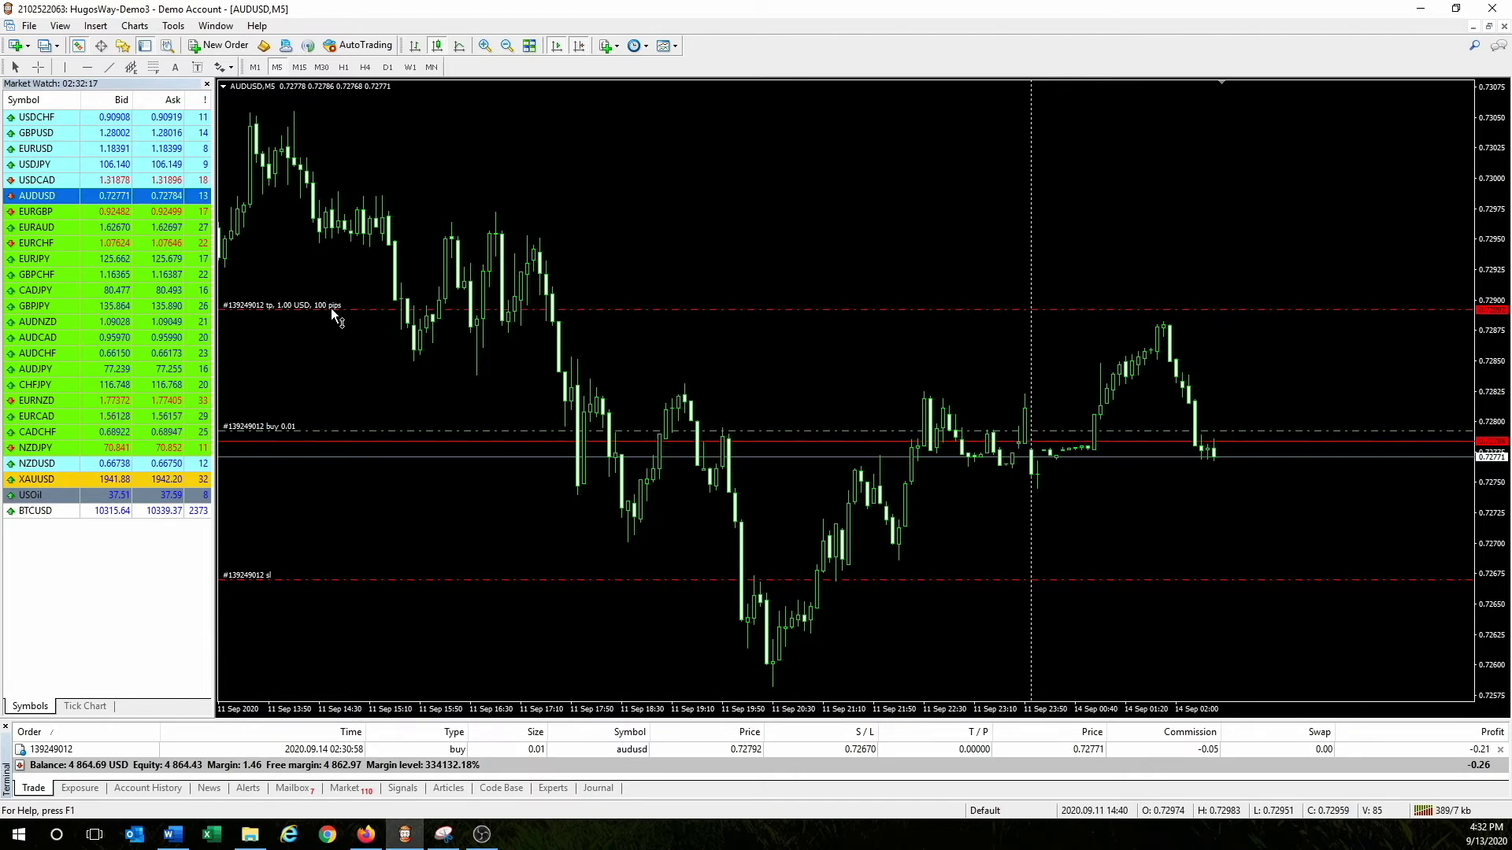
left_click_drag(334, 315, 336, 313)
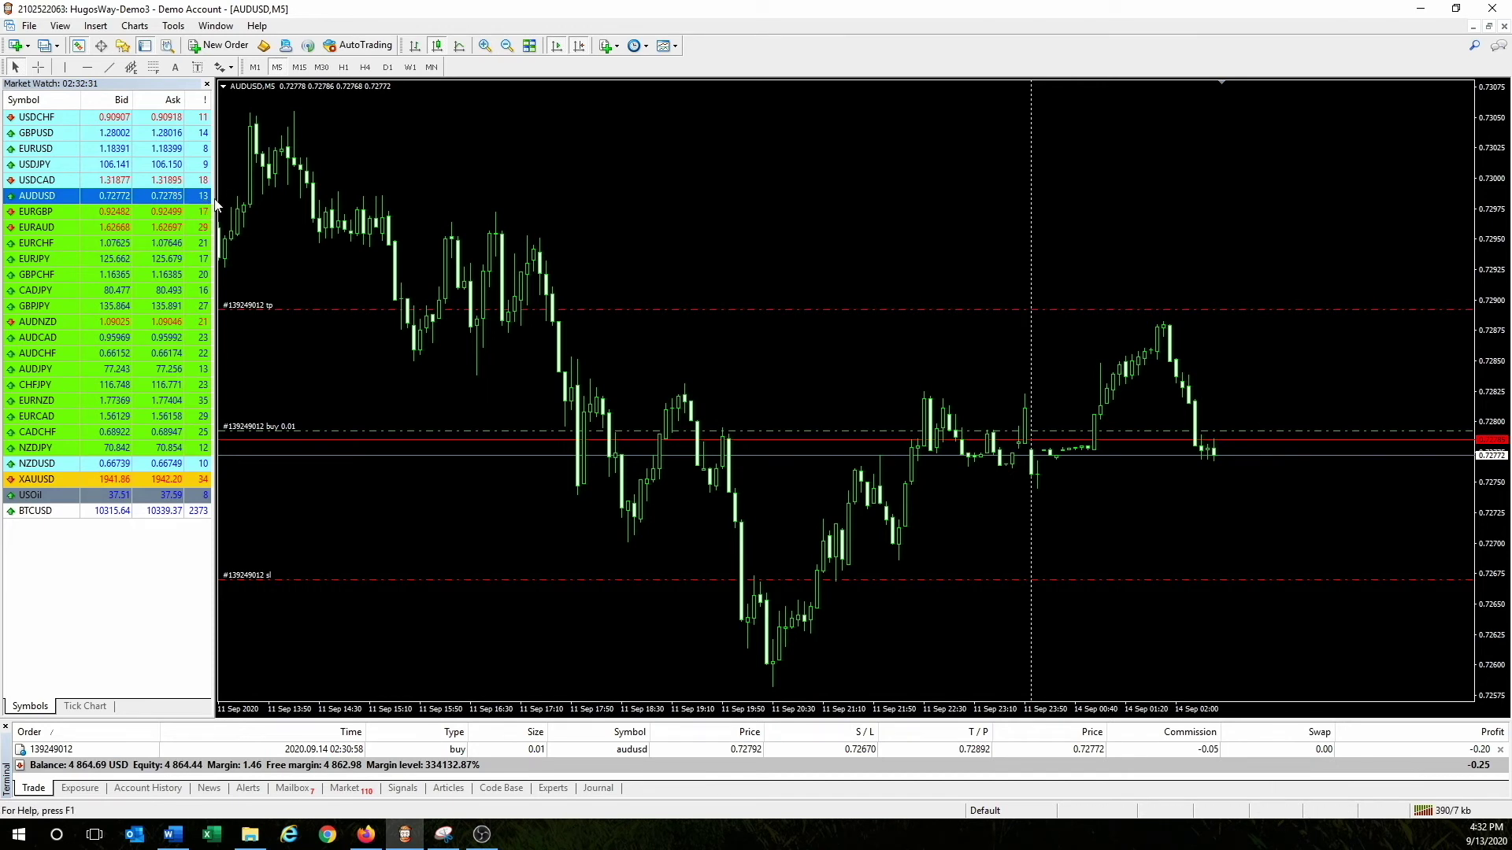
mouse_move(207, 205)
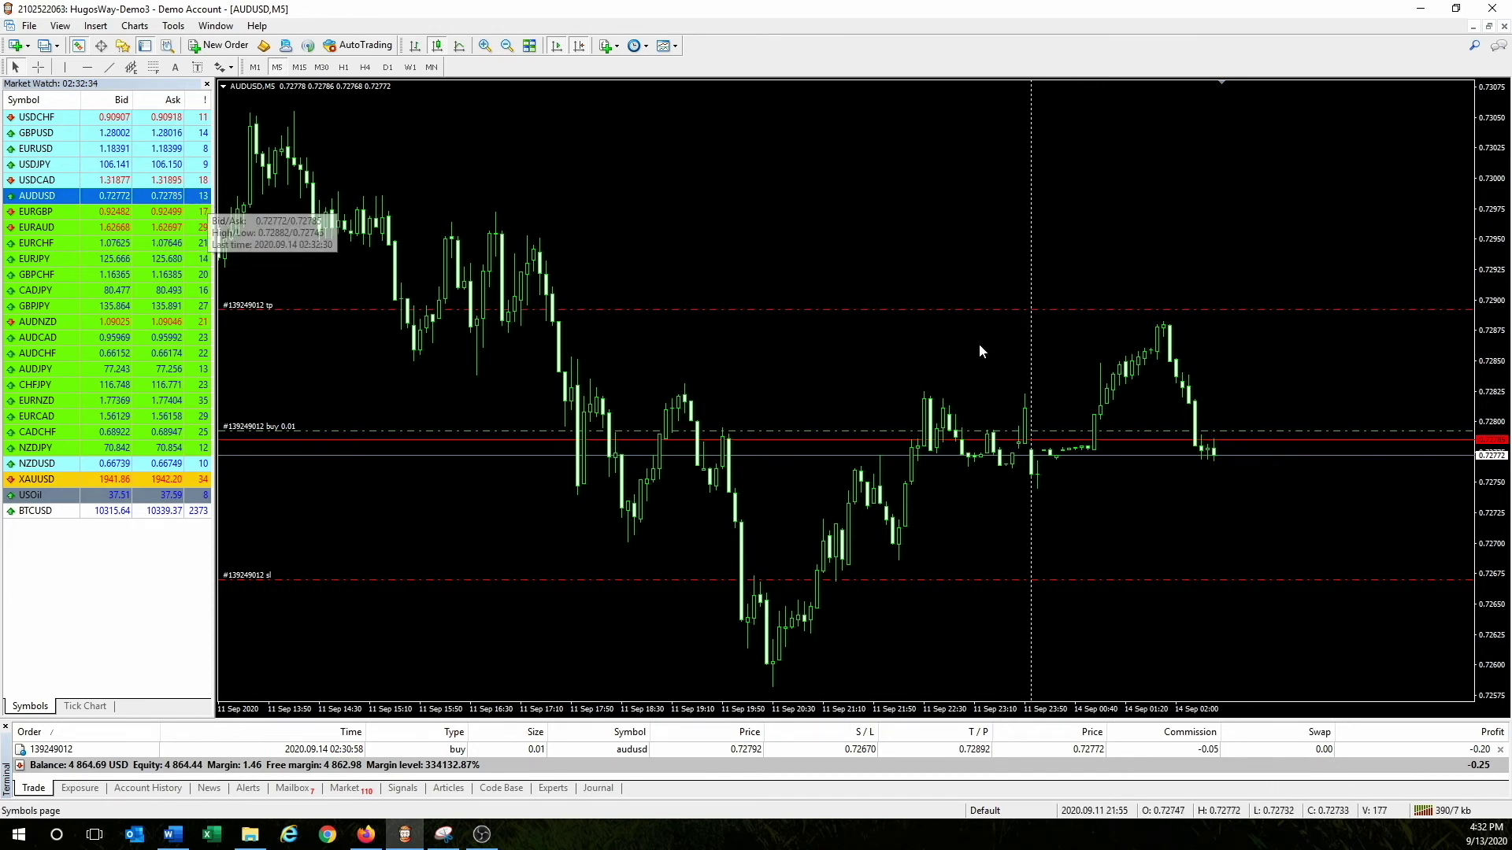
mouse_move(1258, 312)
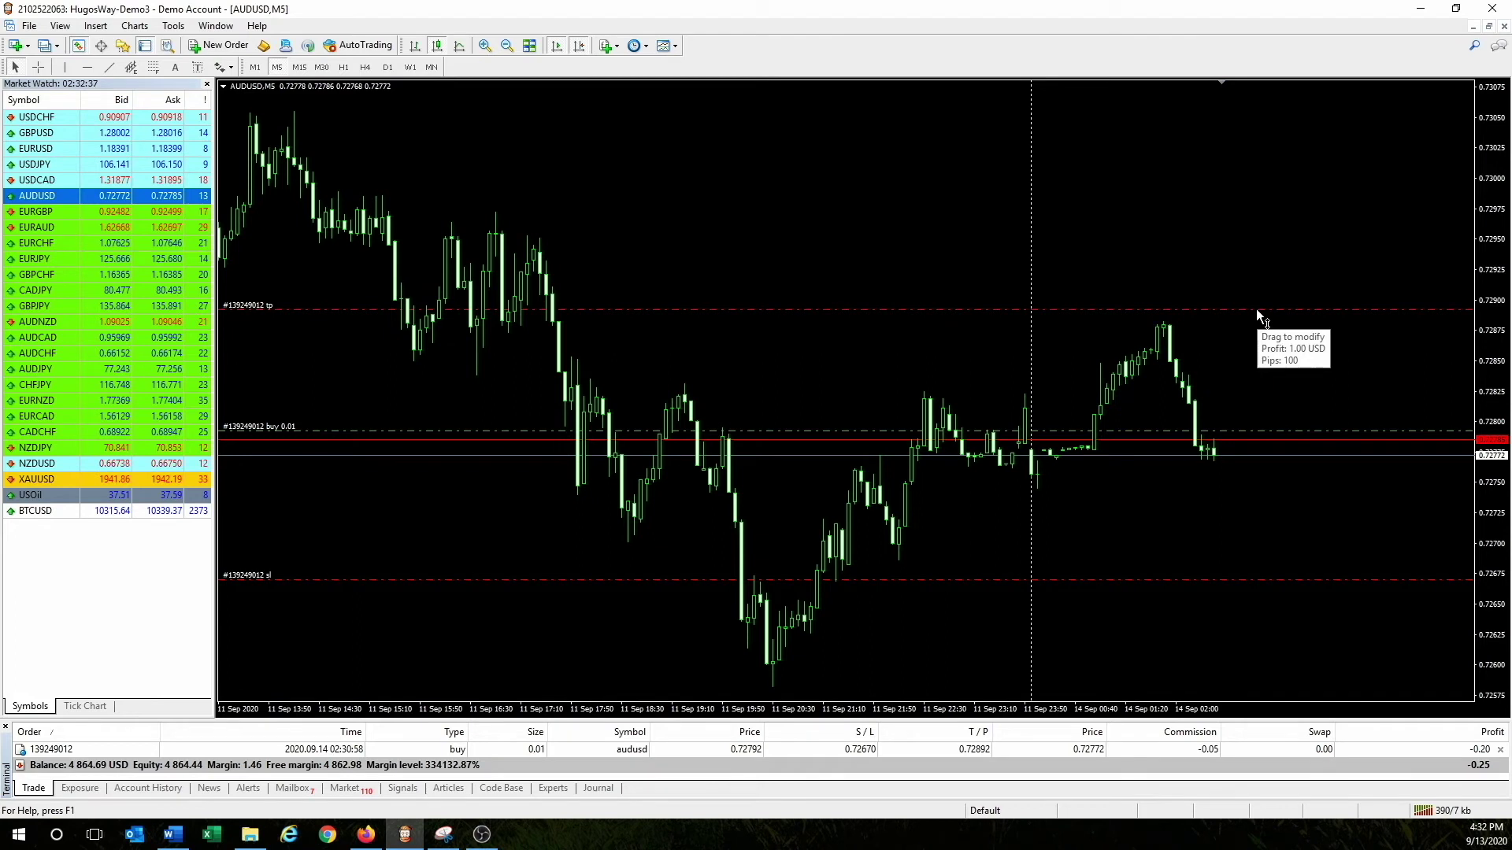
left_click_drag(1256, 311, 338, 332)
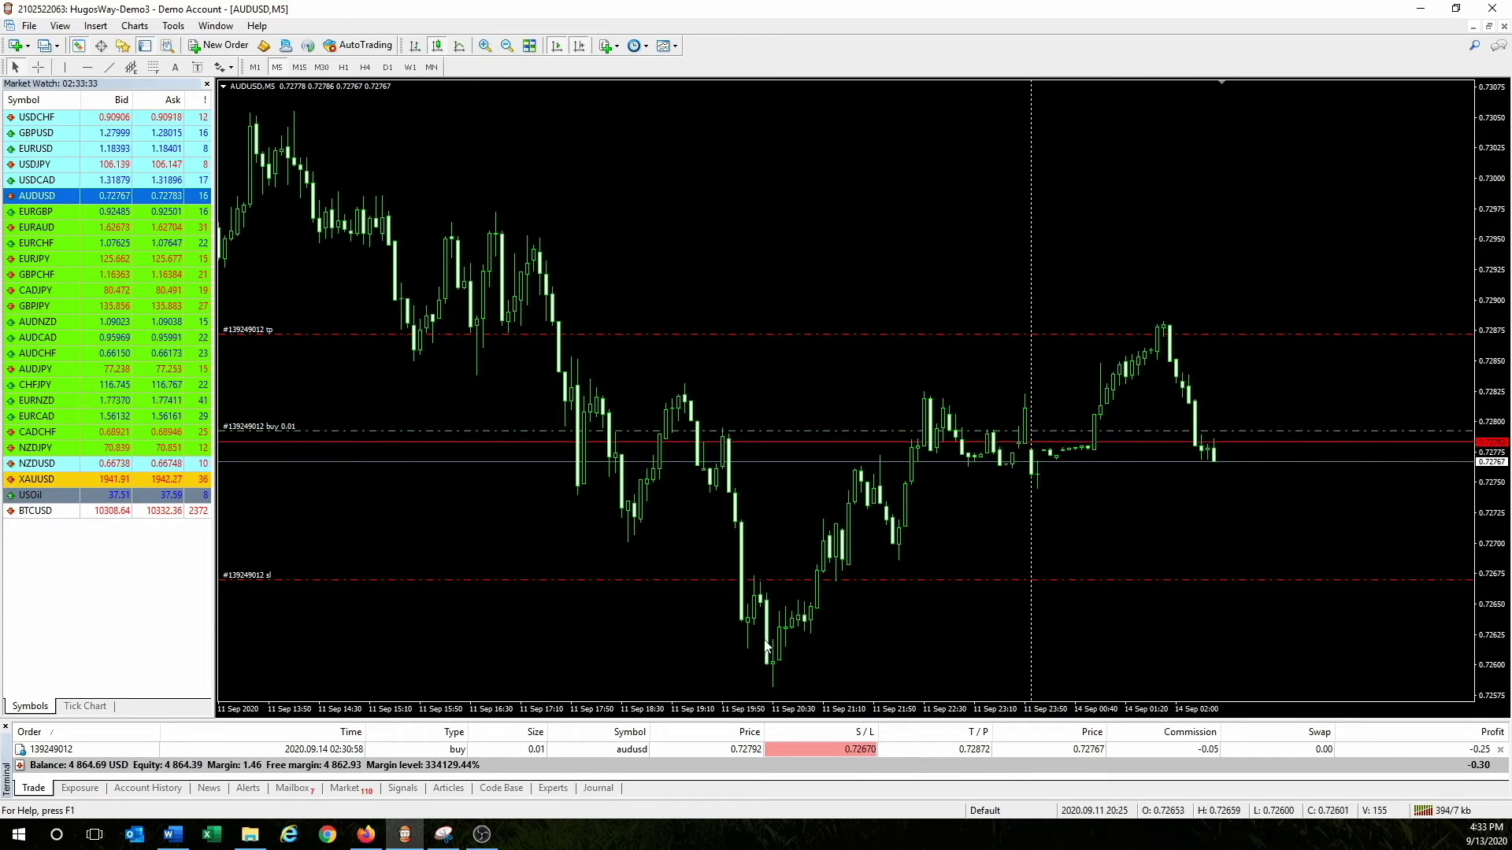
Switch to the Snipping Tool to review the pip map's digit values again, and put it away
left_click(441, 836)
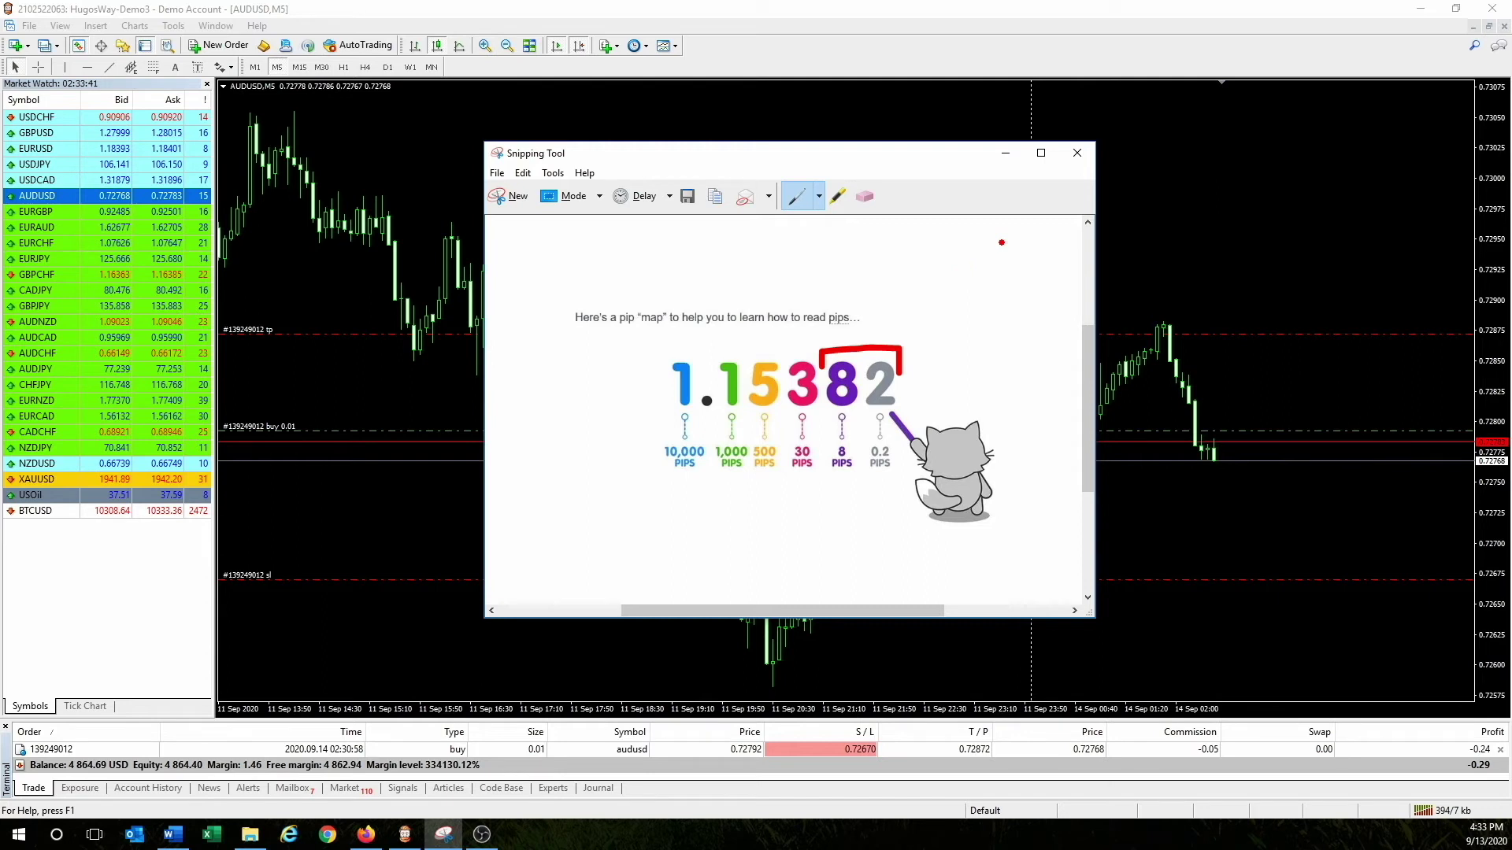
left_click(1085, 158)
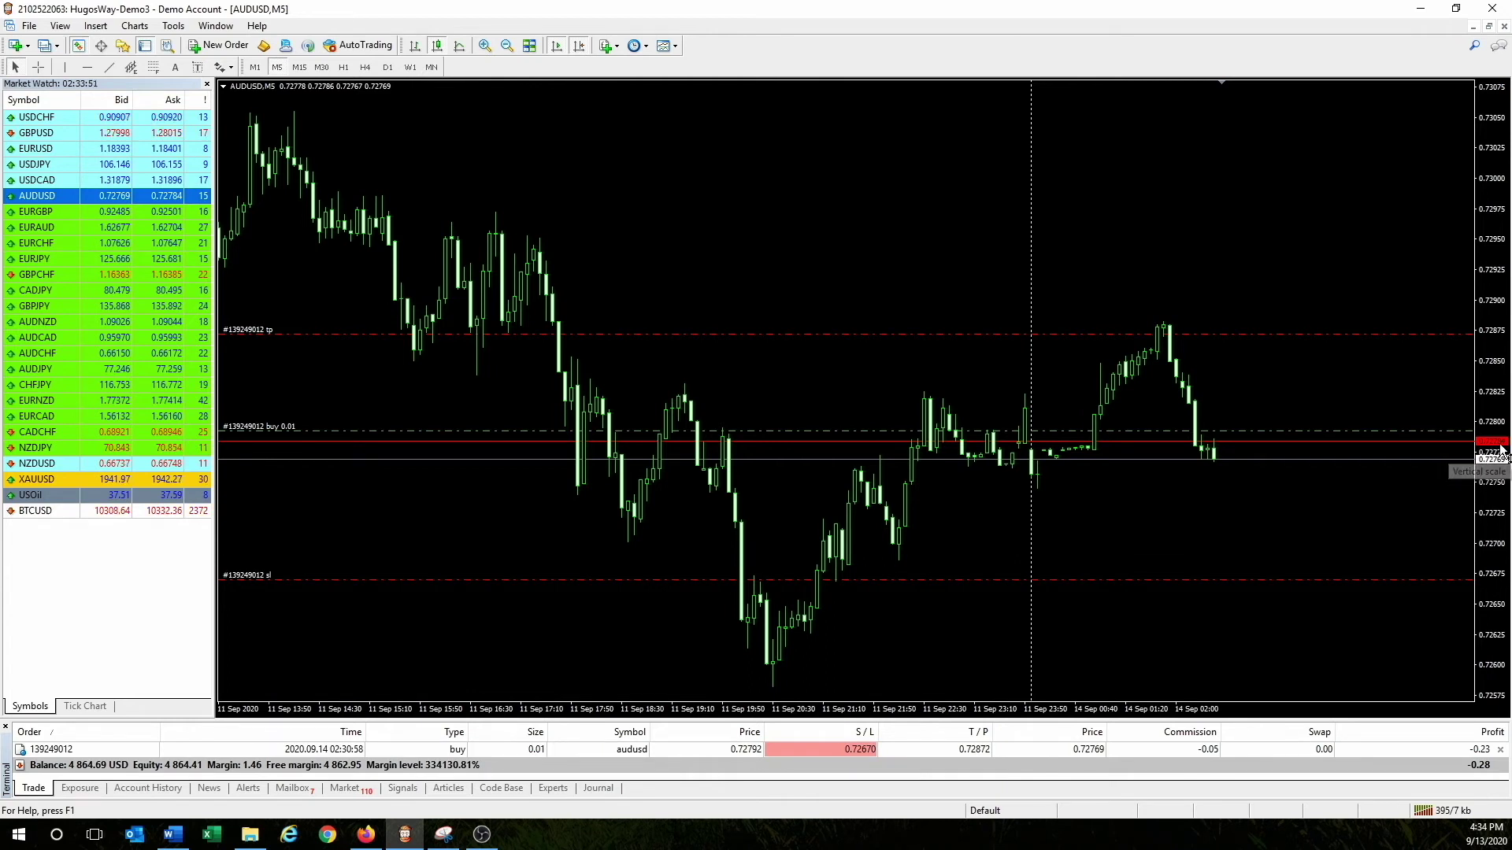
Switch to TradingView in Firefox, dismiss the AUDUSD alert, and draw a horizontal line at price 0.72784, checking the ask price in MetaTrader
left_click(366, 835)
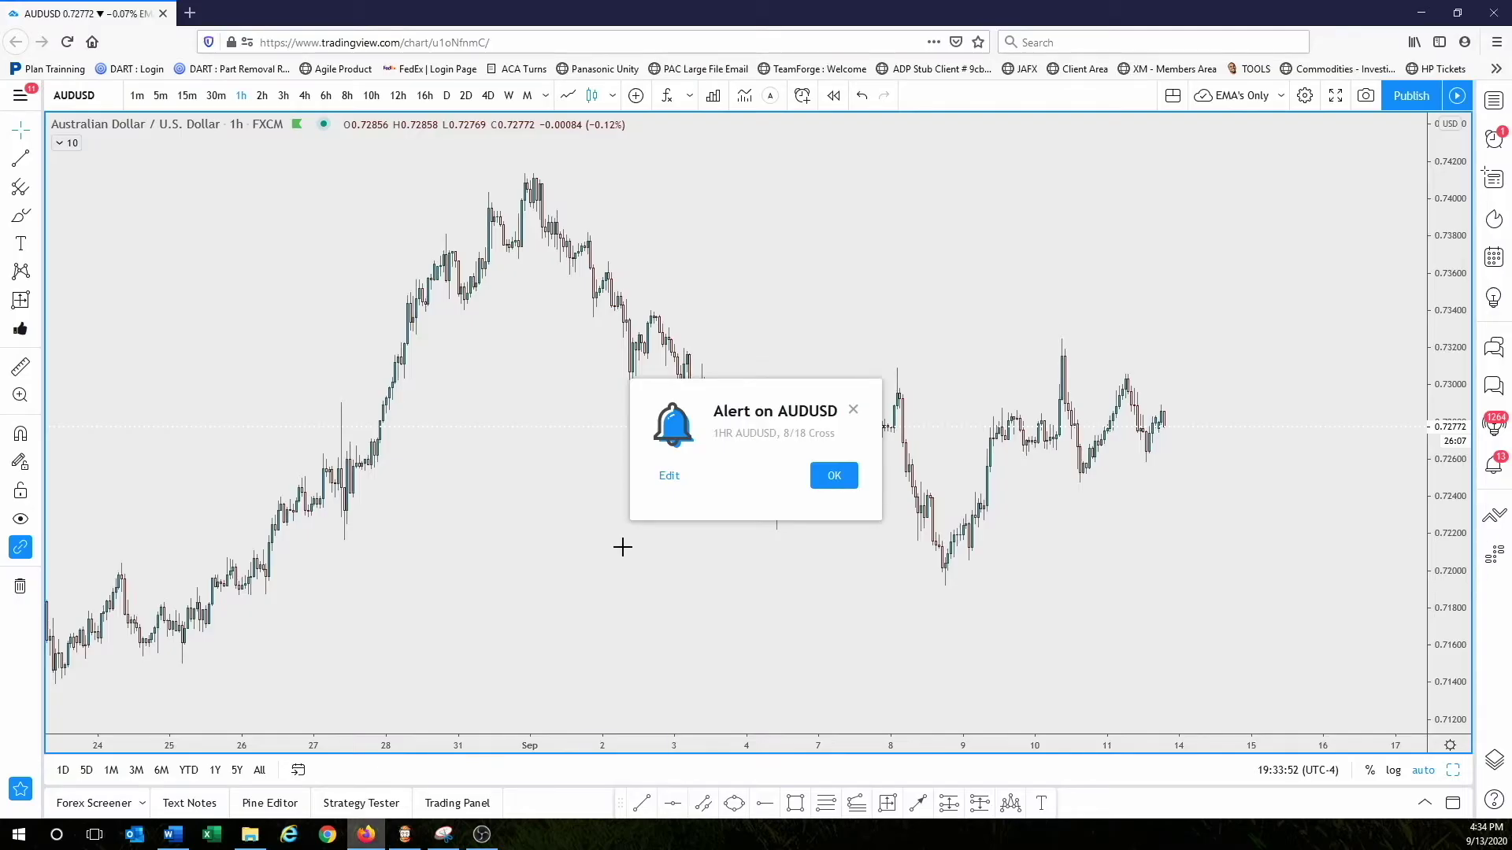
left_click(834, 475)
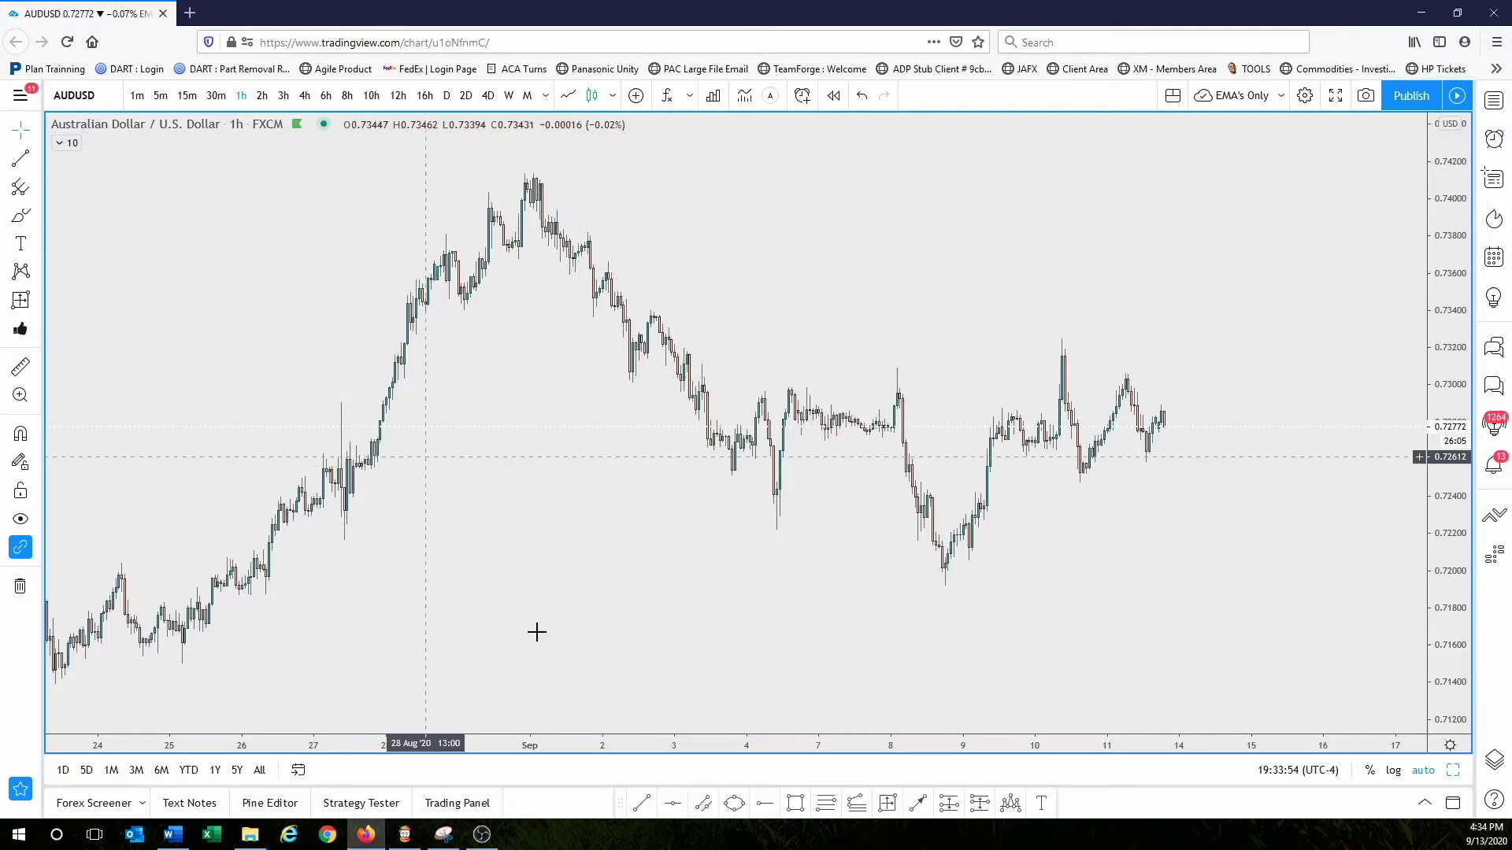
left_click(673, 804)
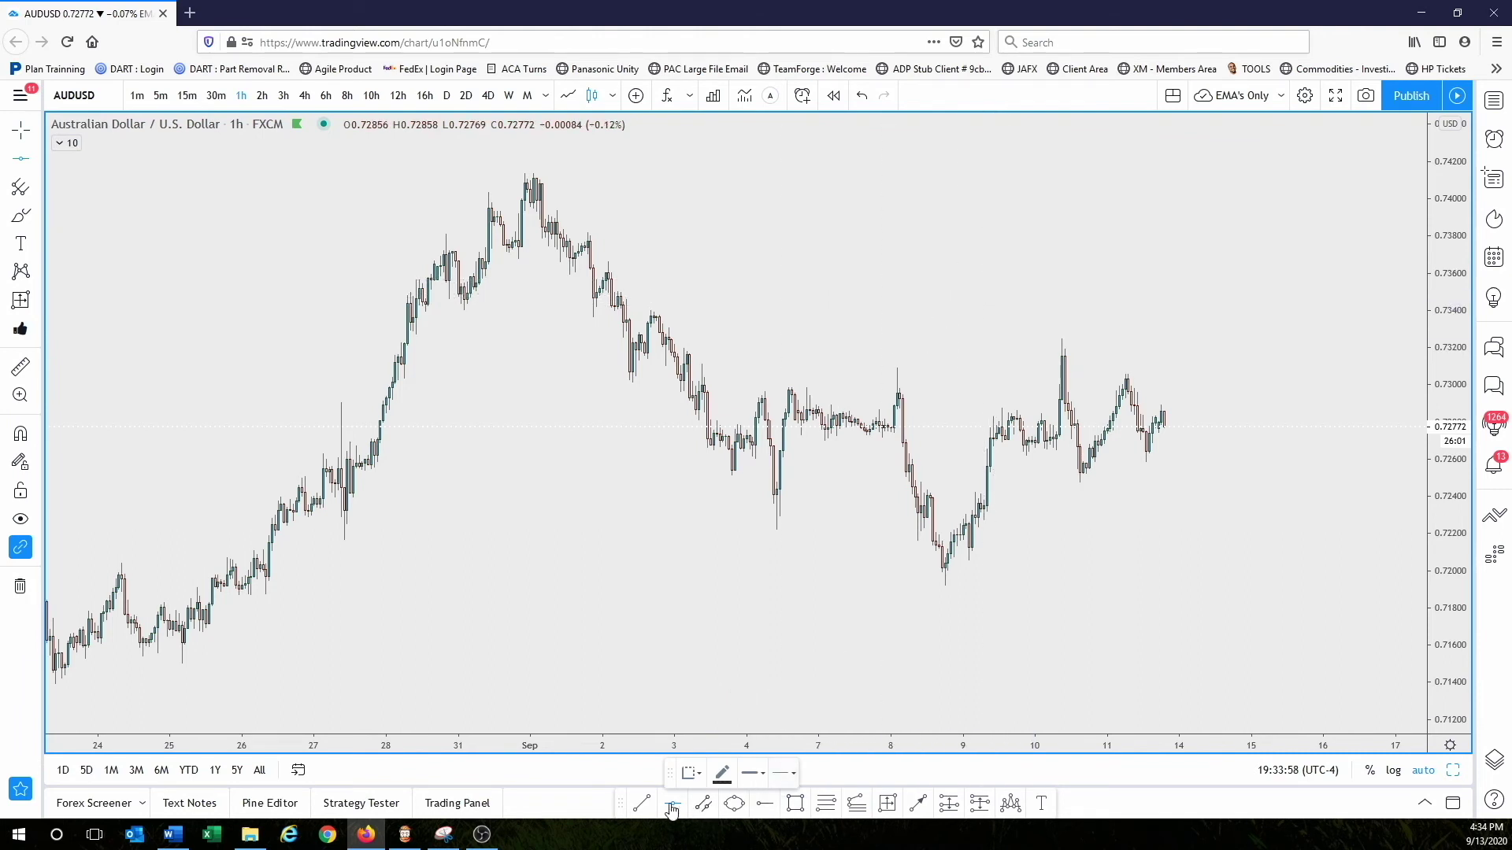
left_click(935, 292)
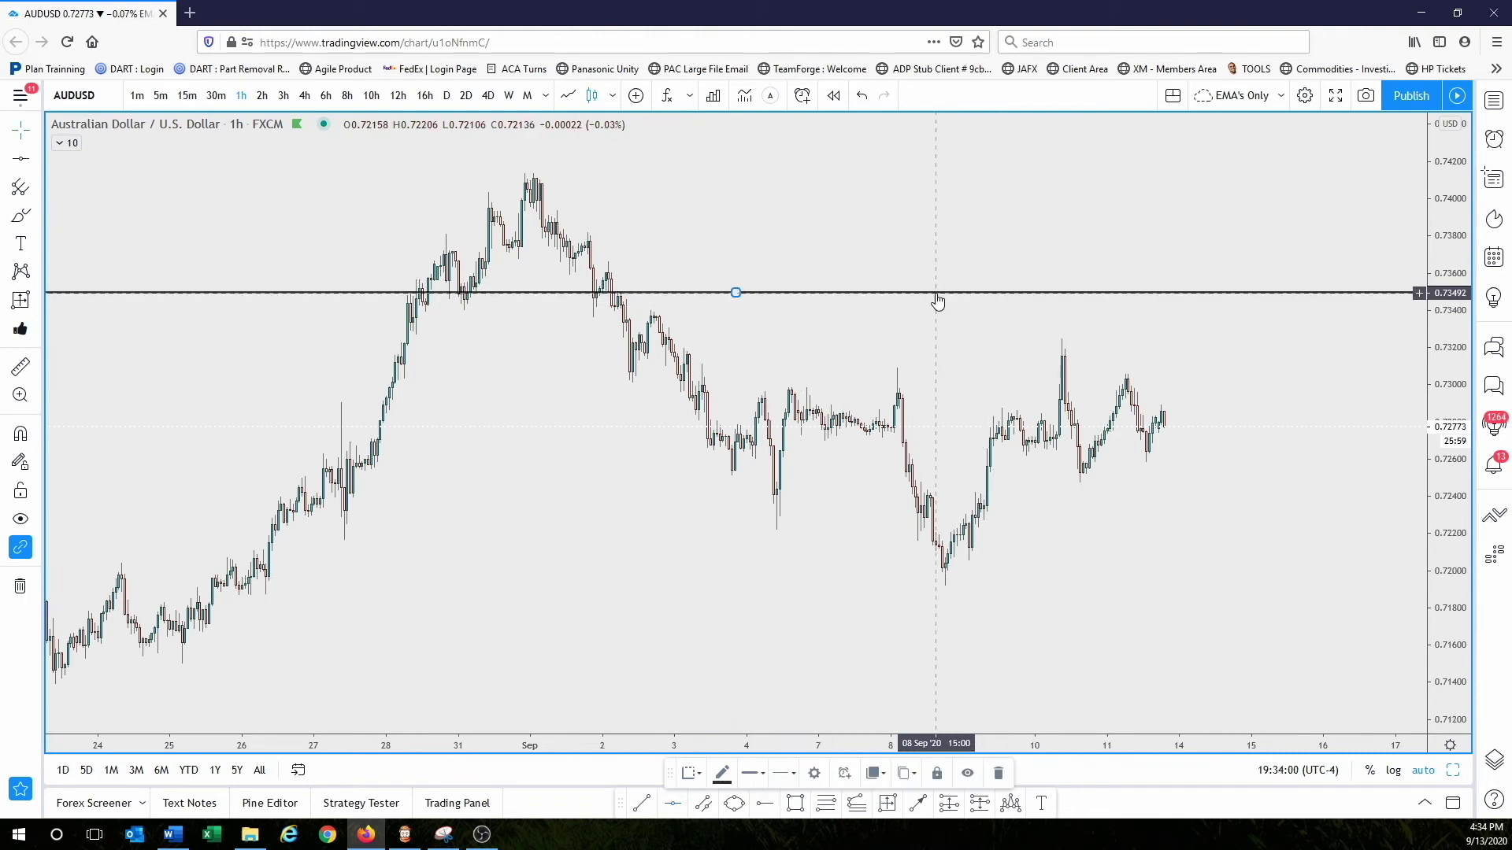
double_click(782, 291)
left_click(761, 343)
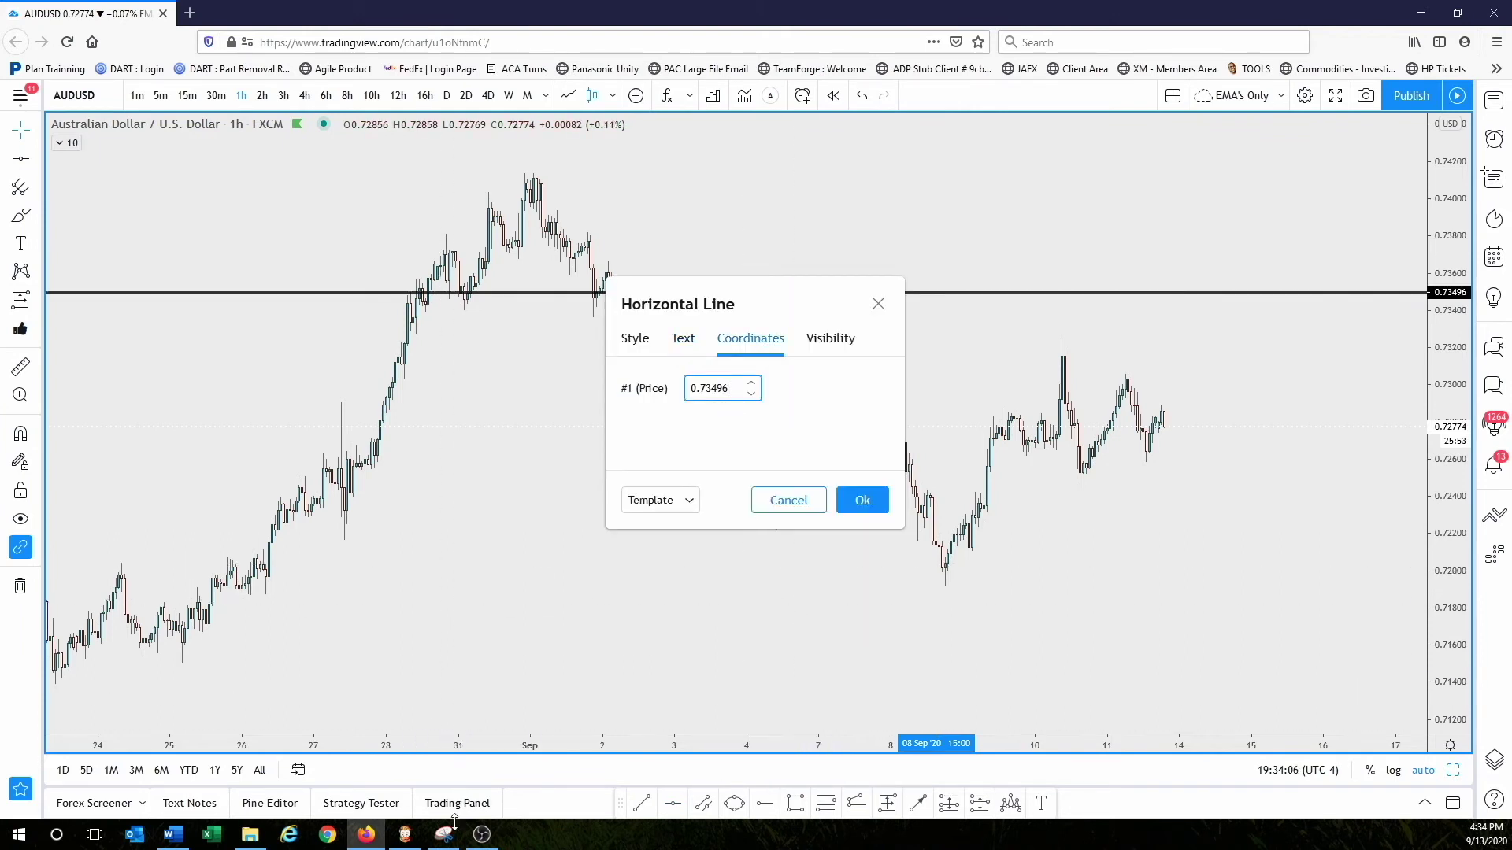
mouse_move(481, 841)
left_click(404, 836)
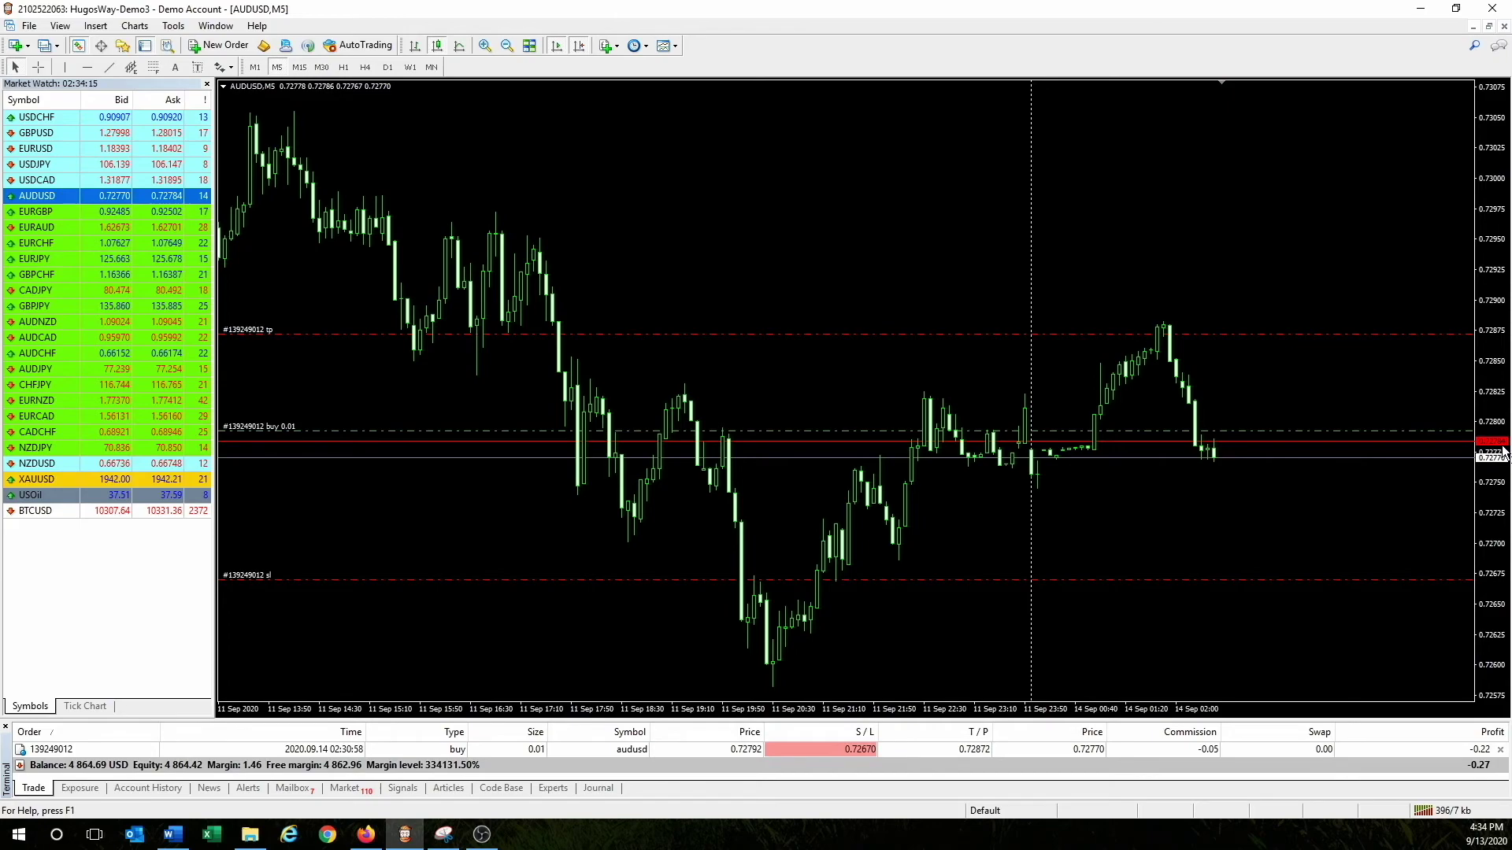
left_click(367, 836)
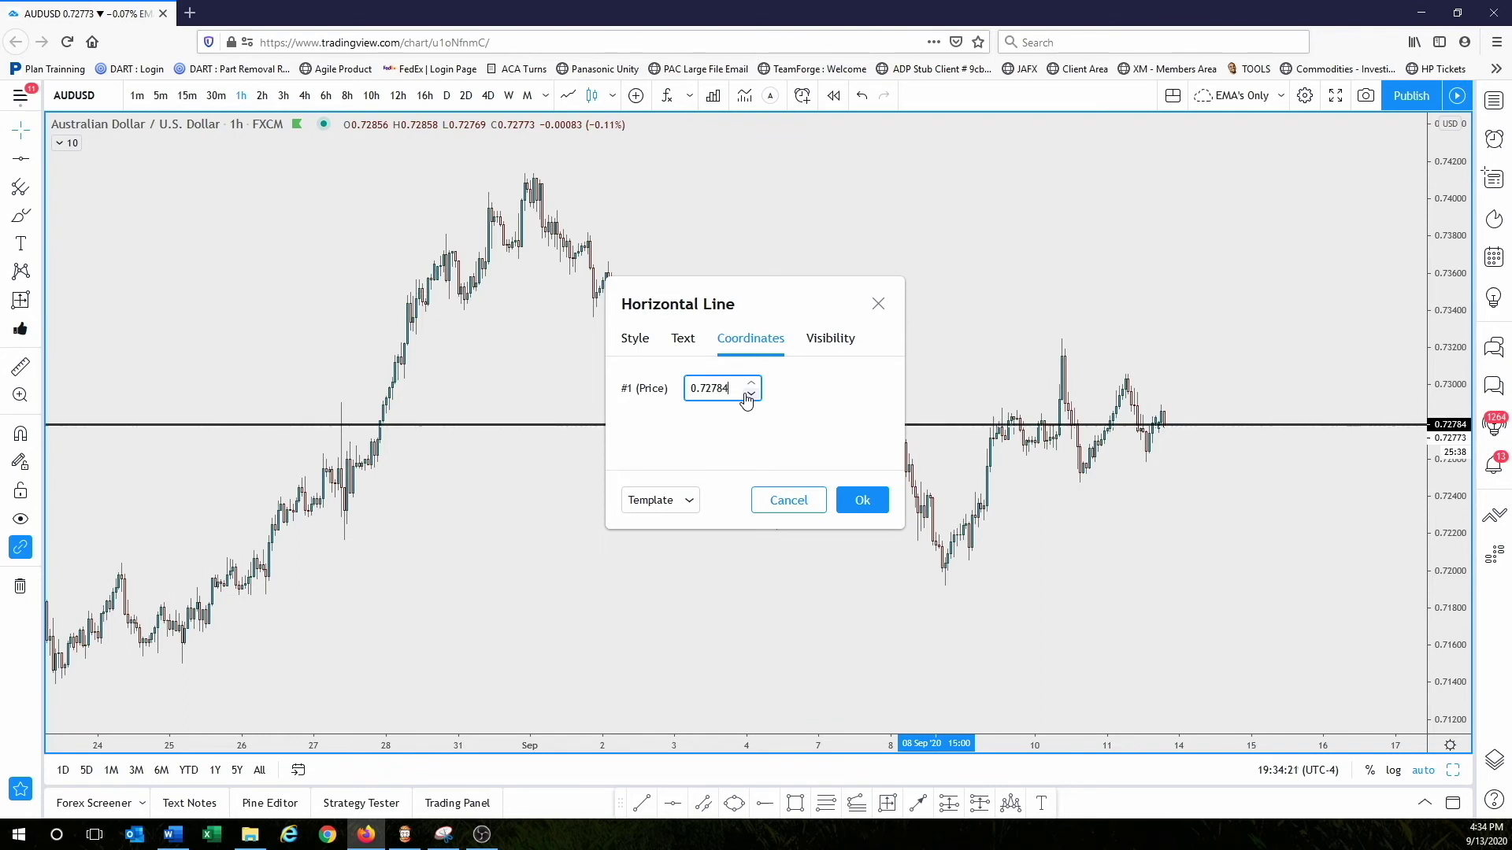
left_click(862, 501)
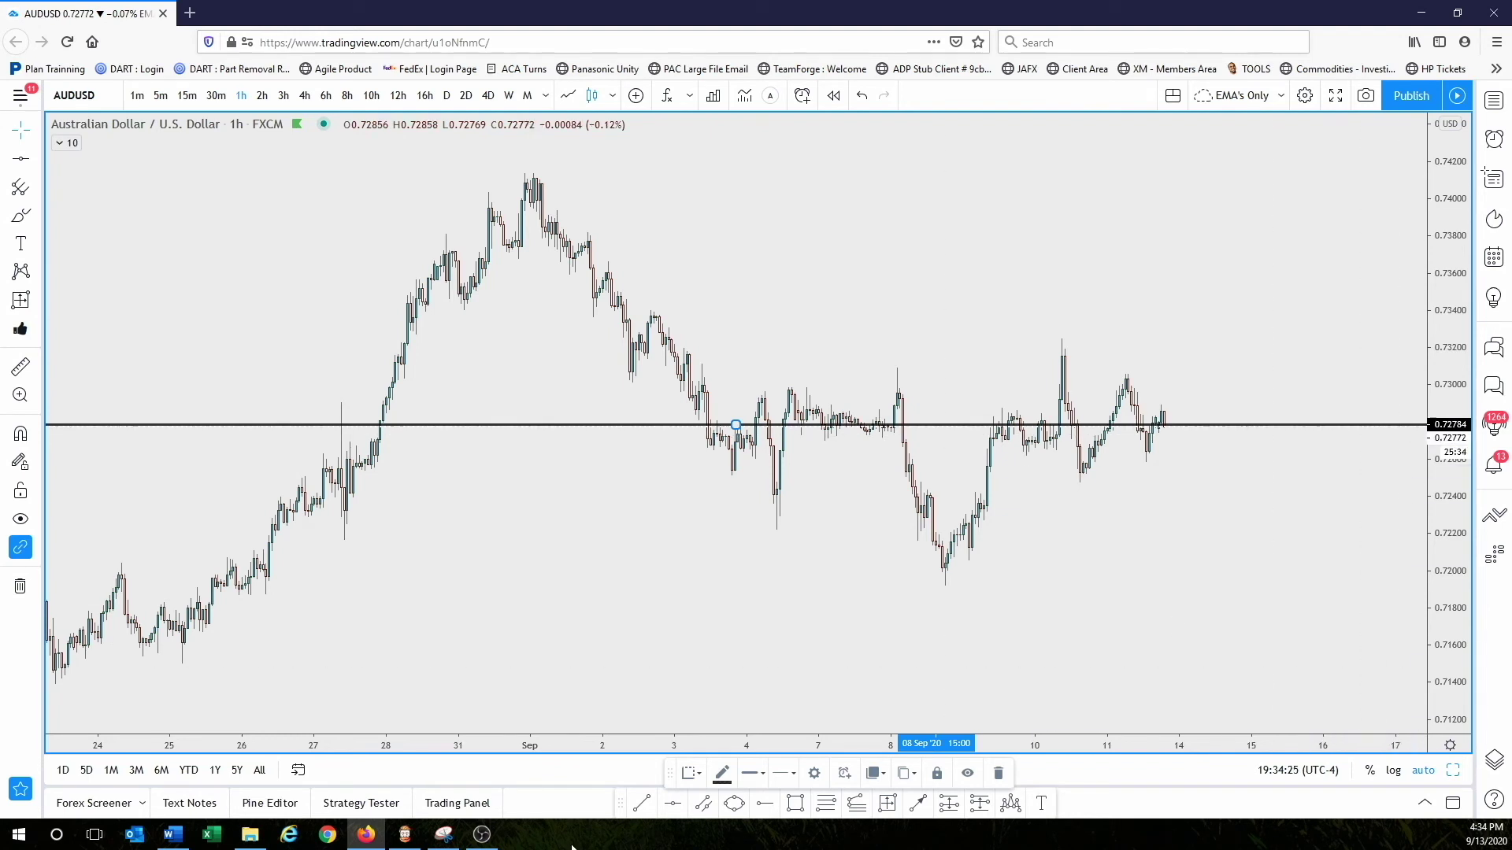
Check the bid price in MetaTrader and add a second horizontal line at price 0.72772 to the TradingView chart
left_click(405, 835)
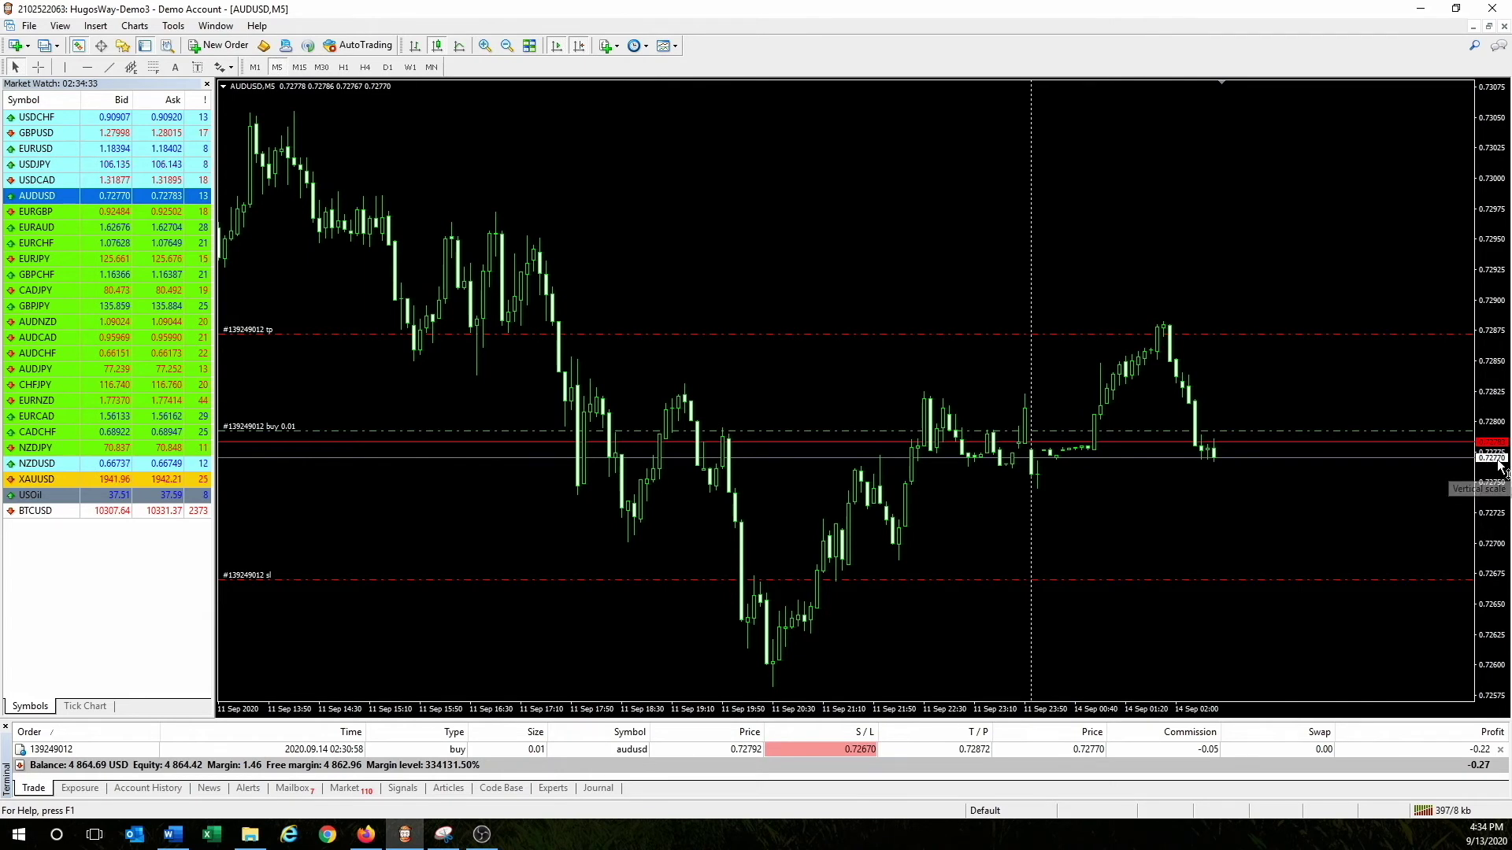
left_click(405, 834)
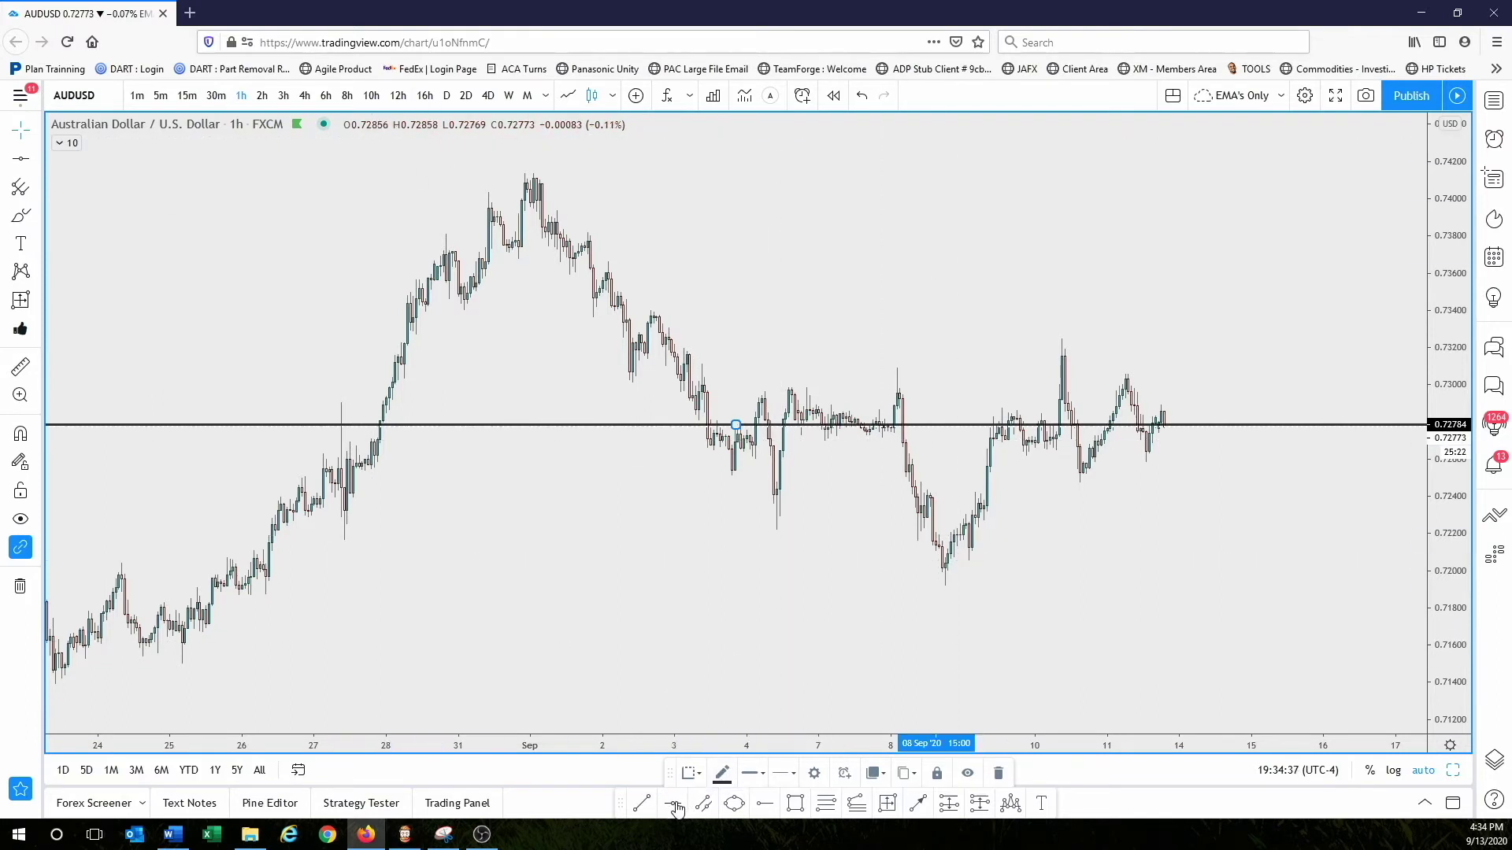
left_click_drag(1095, 425, 1097, 486)
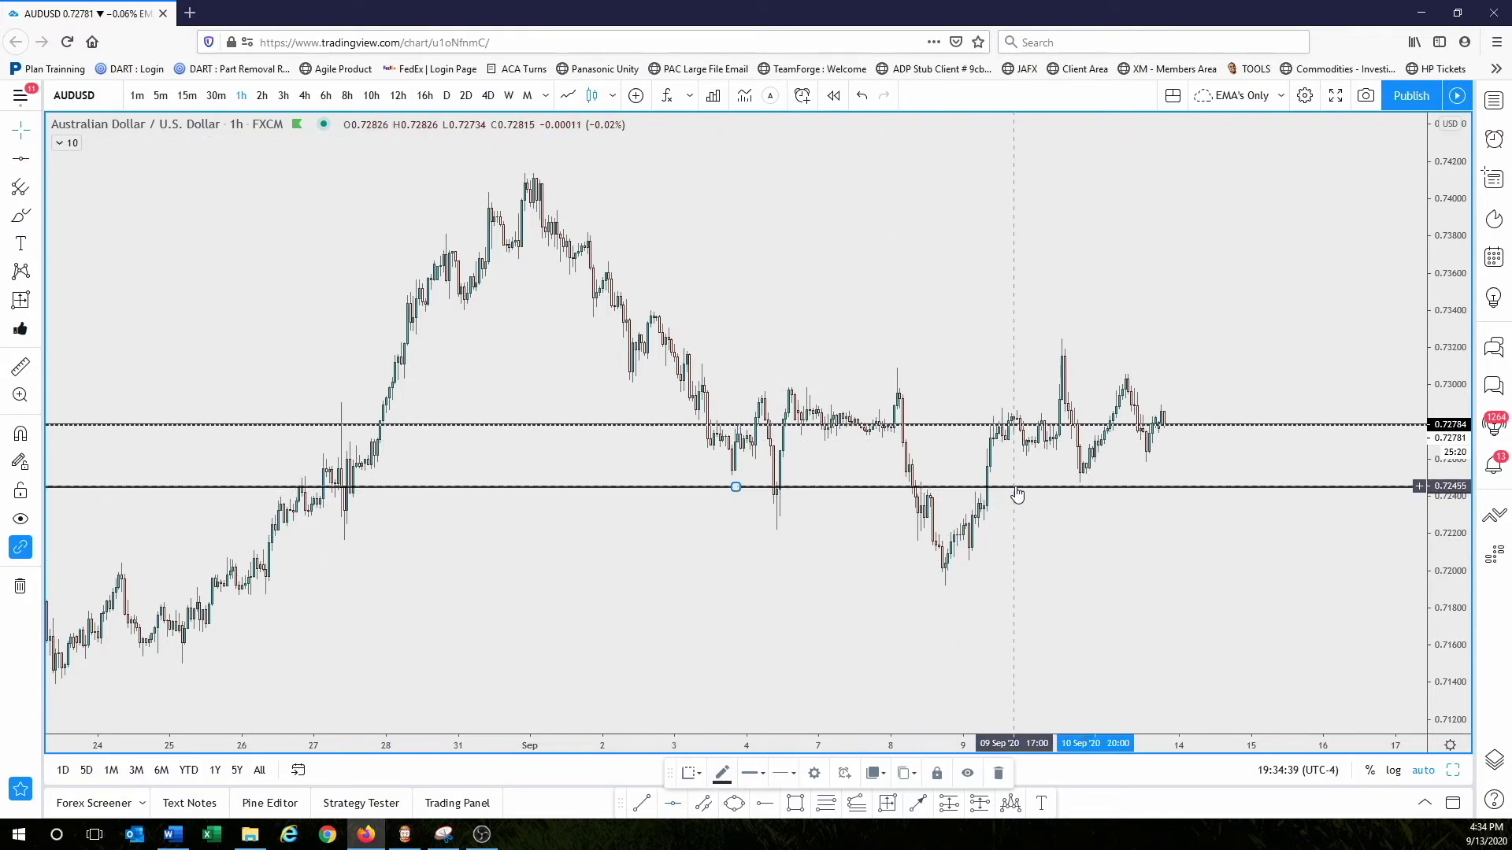
double_click(1016, 489)
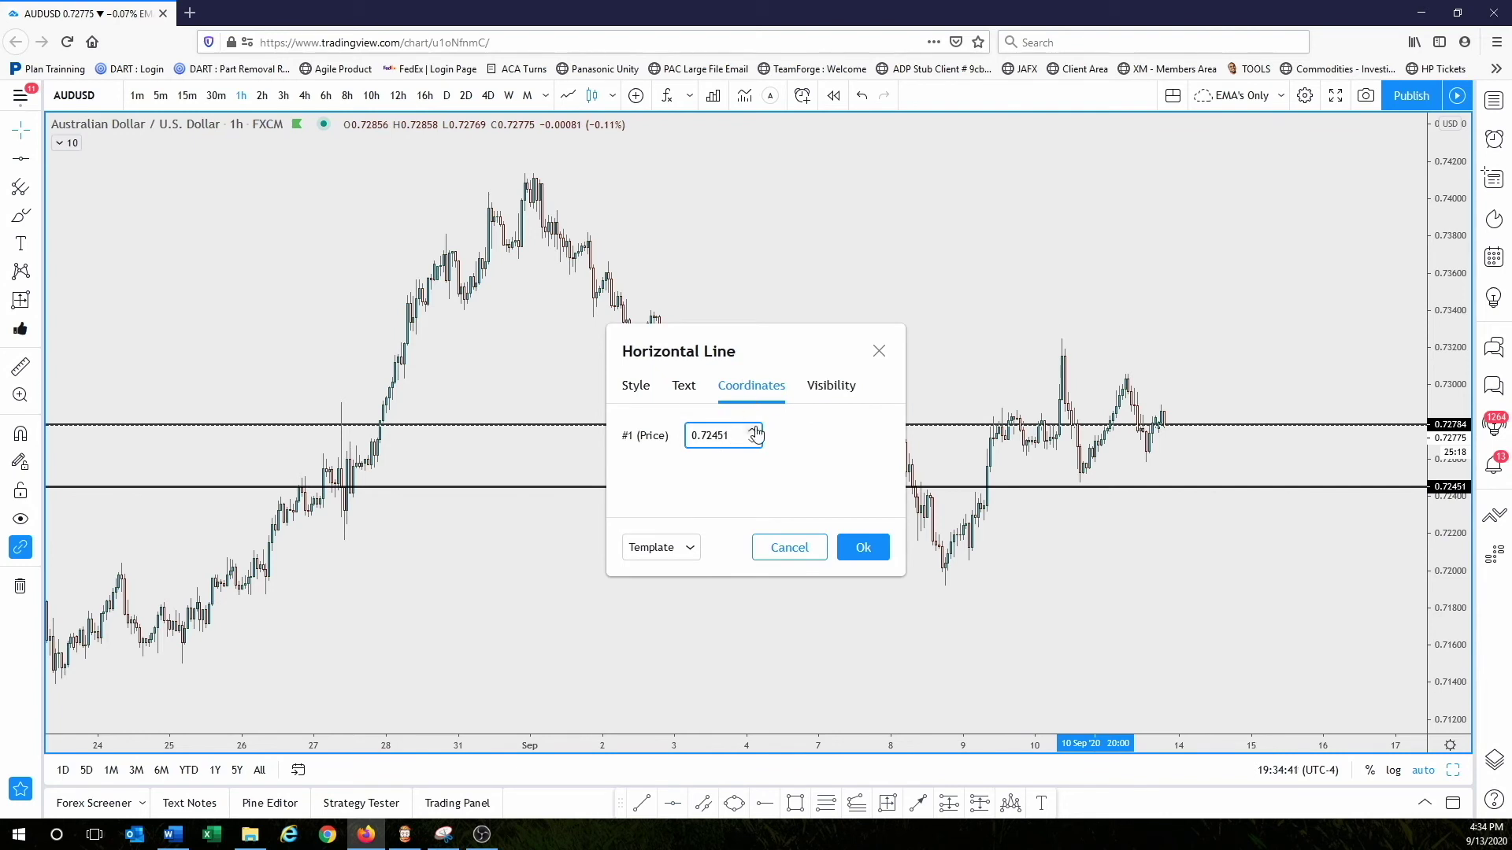
type("772")
key("Return")
Set the TradingView chart to the 1-minute timeframe and enlarge the price scale around the two horizontal lines
left_click(160, 95)
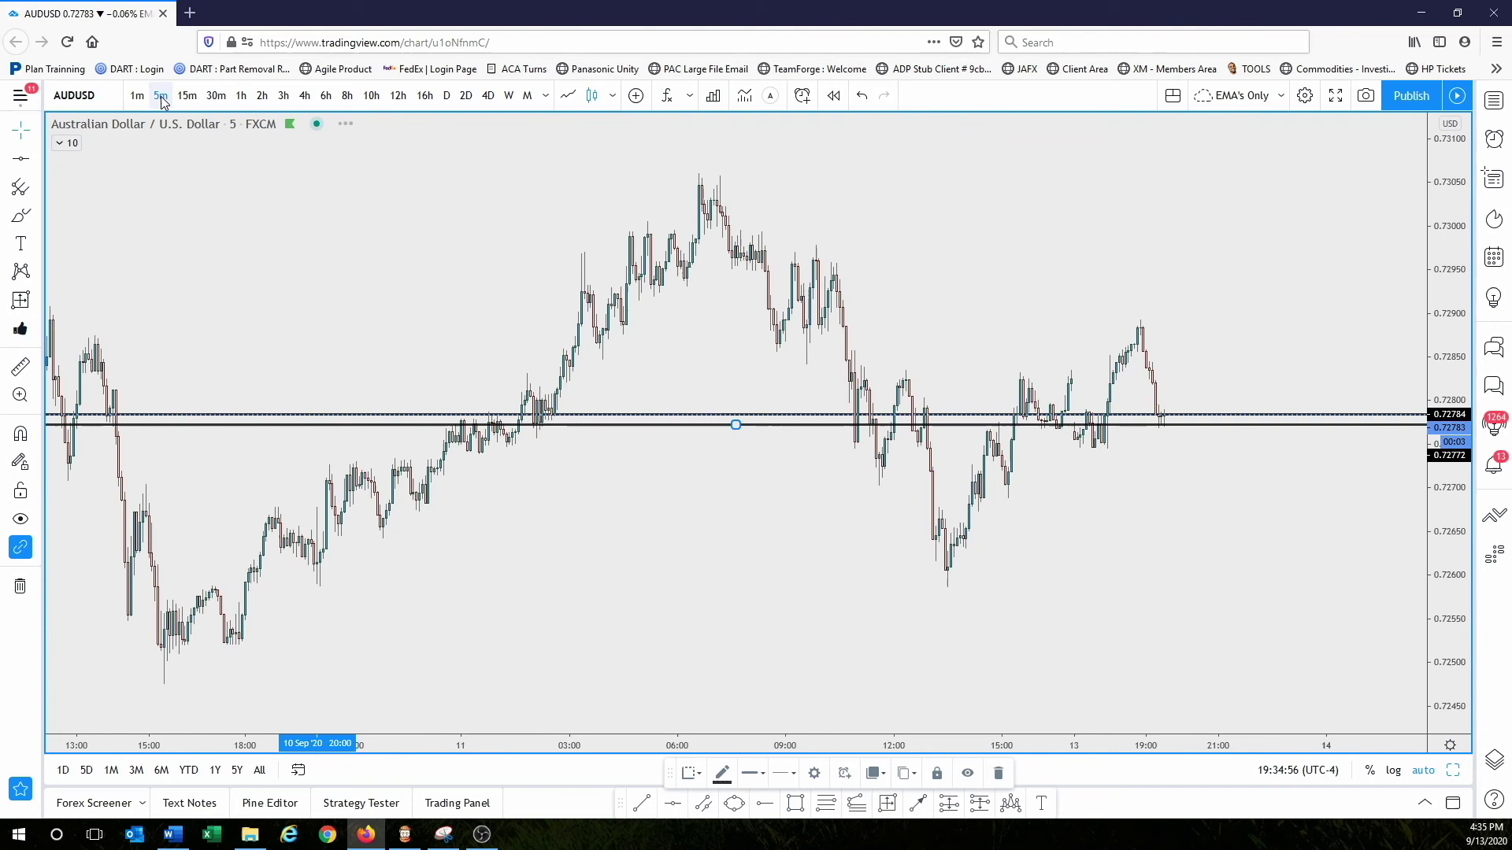
left_click(137, 95)
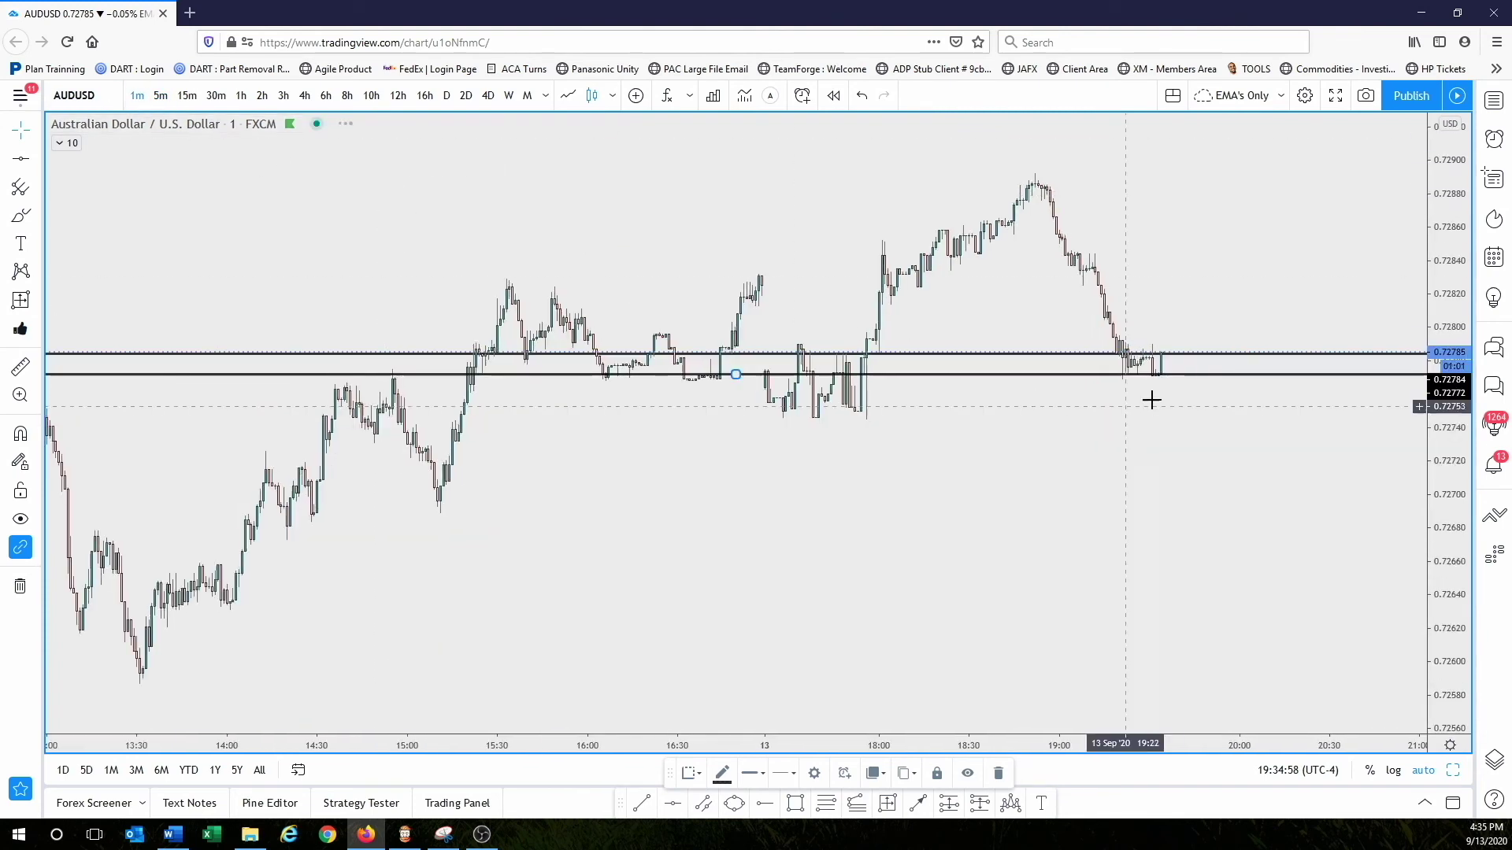
left_click(244, 98)
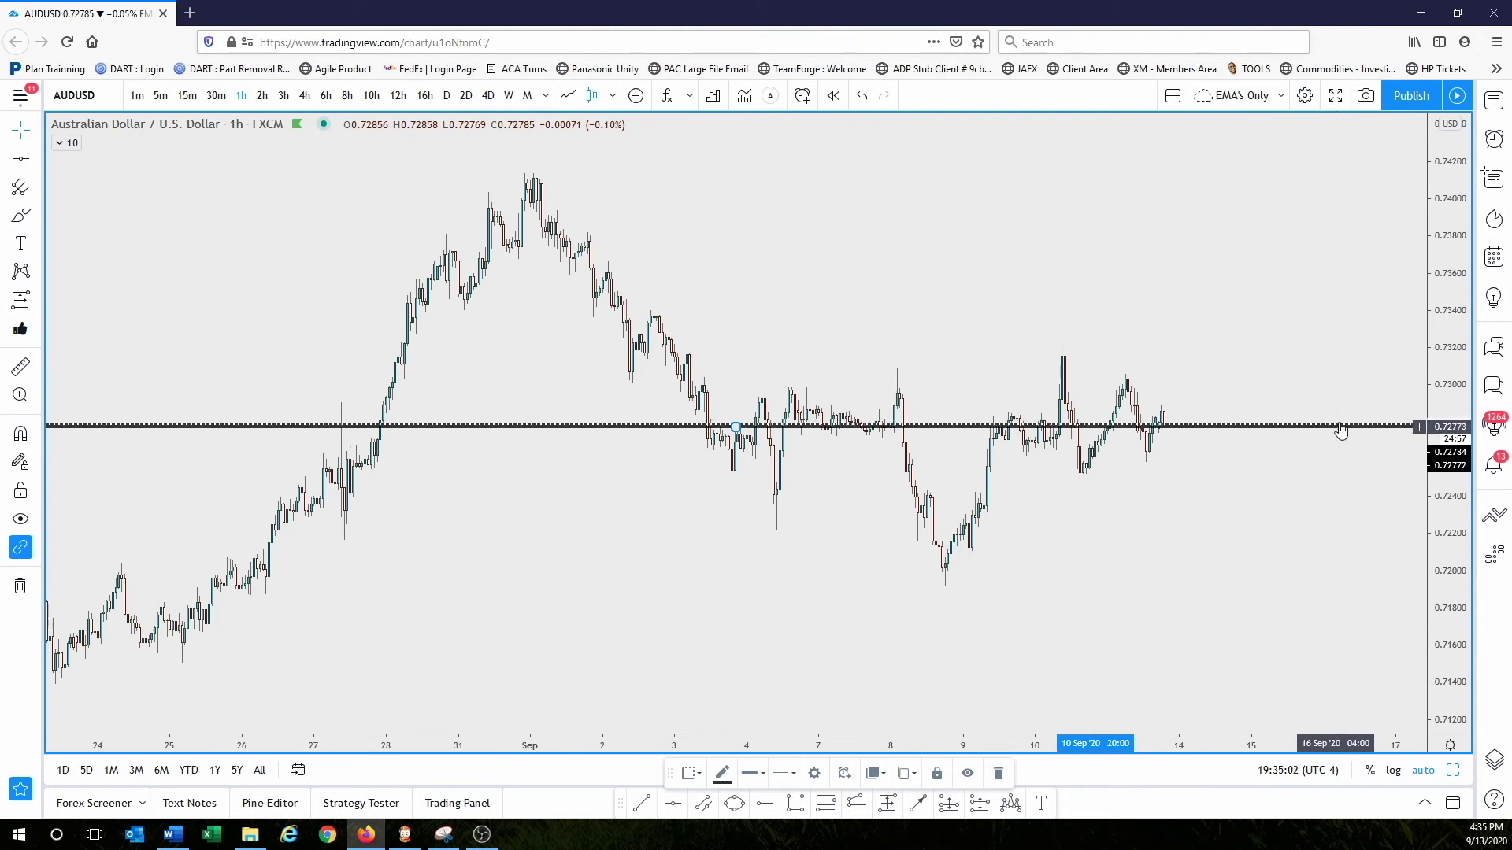
left_click(161, 98)
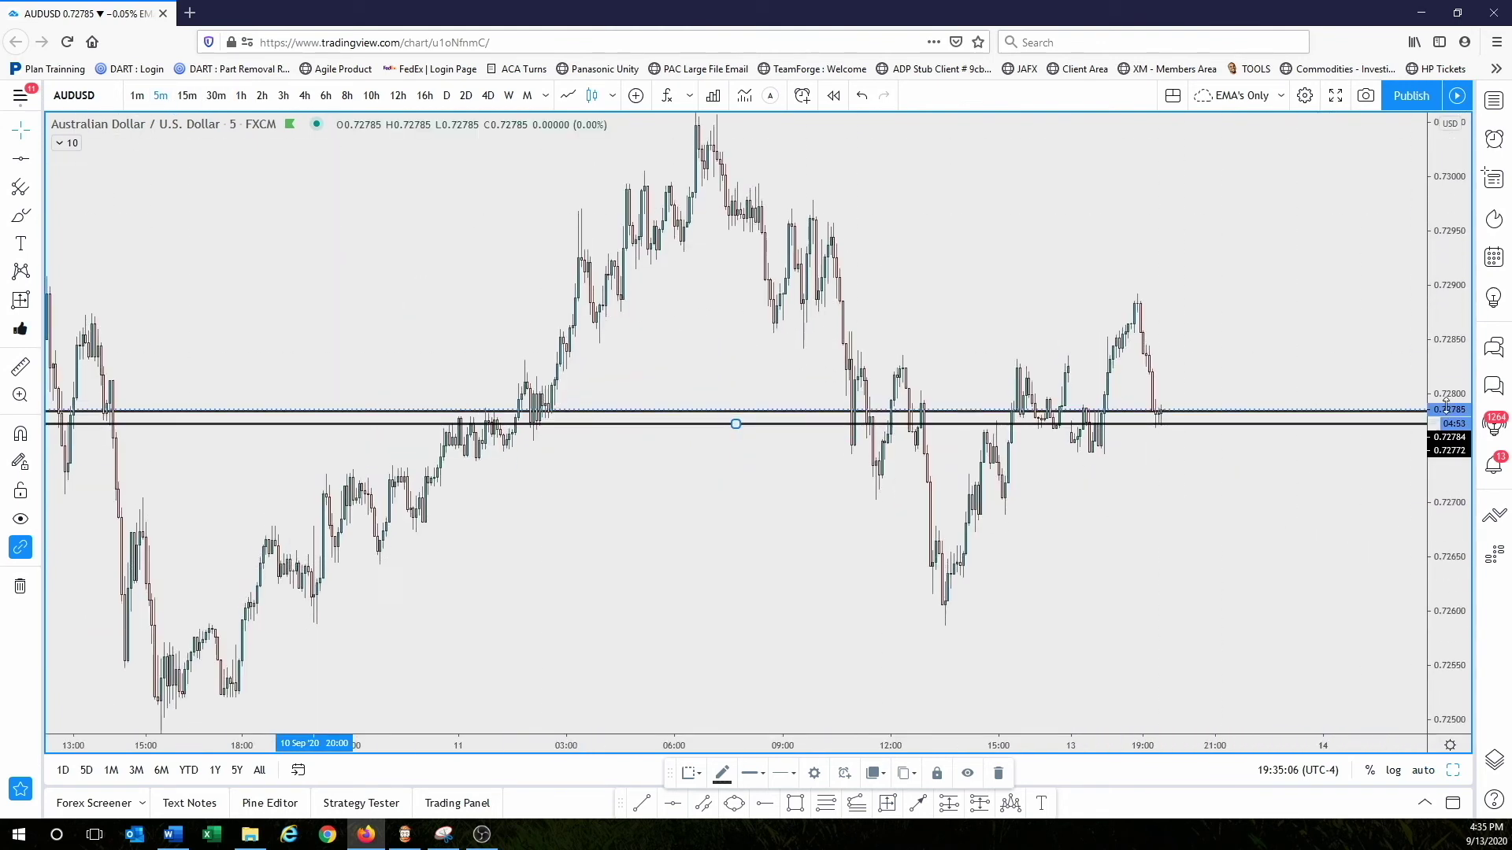
left_click(138, 96)
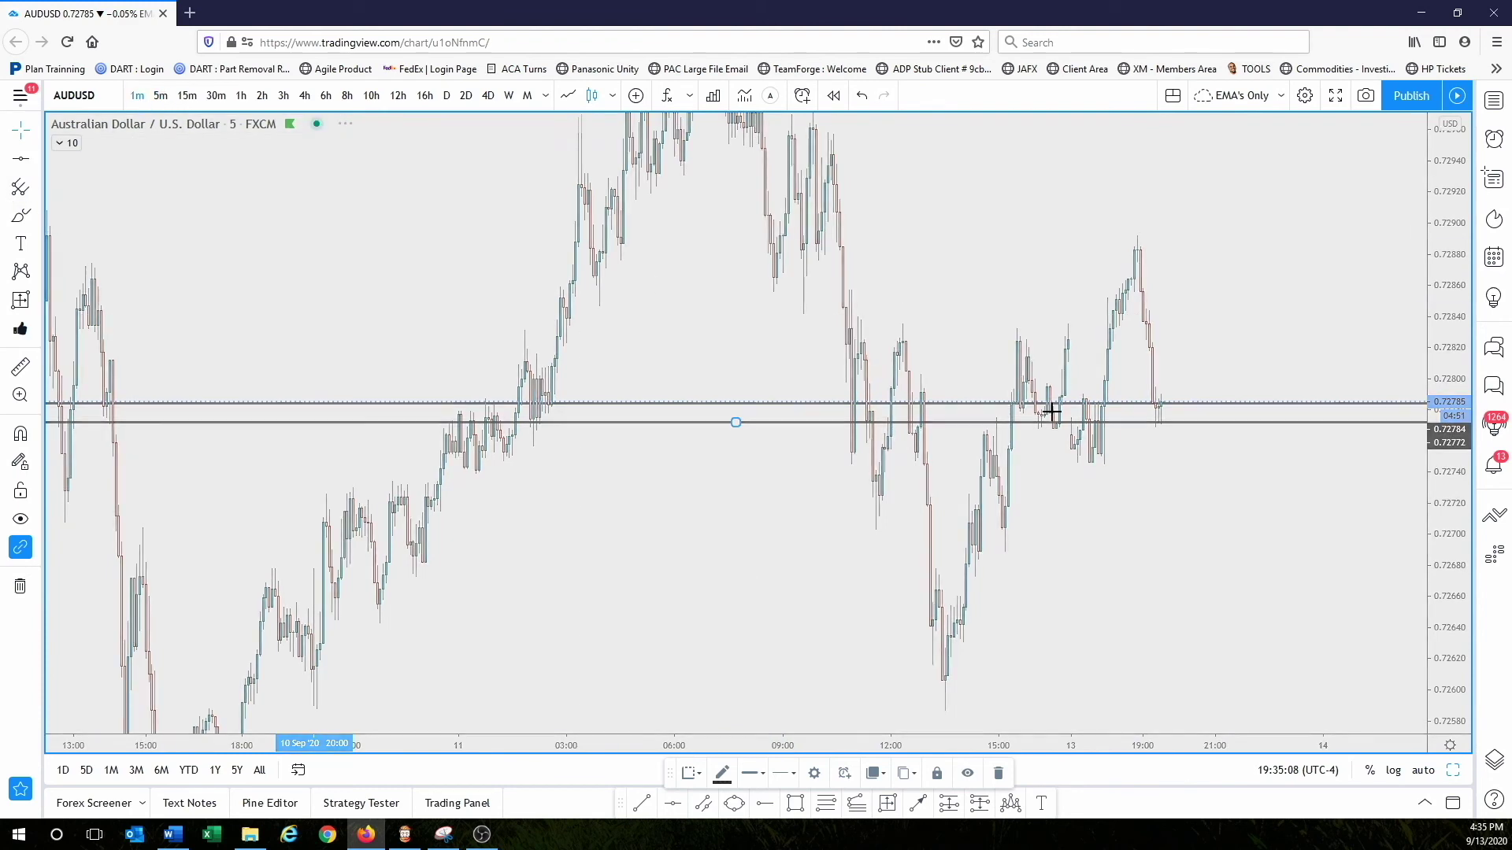
left_click_drag(1456, 409, 1463, 472)
scroll(1164, 533, "up", 5)
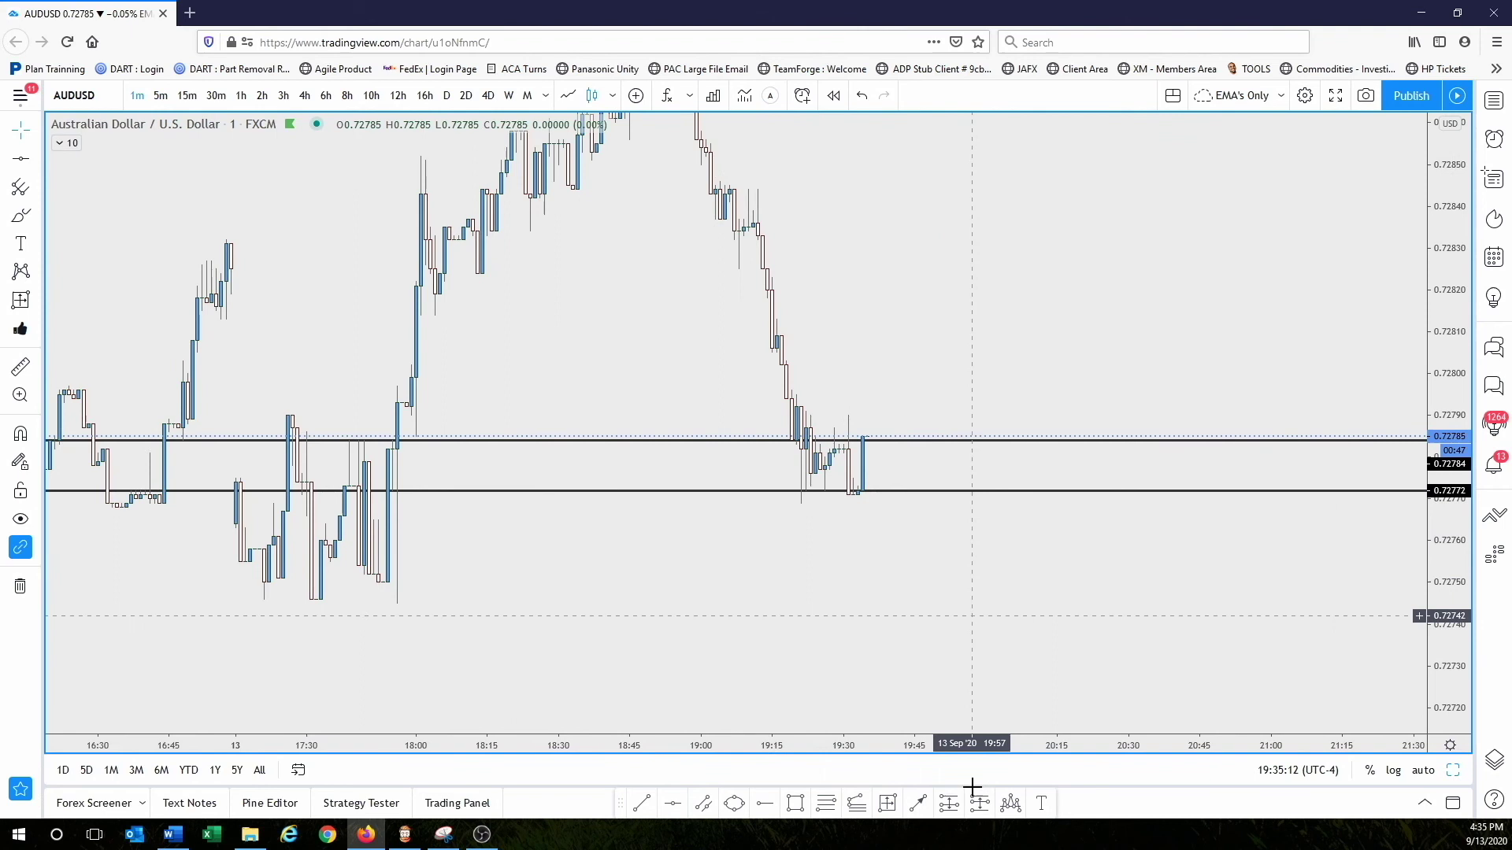
Measure the spread with a date and price range from the 0.72772 line up to the 0.72784 line
left_click(888, 813)
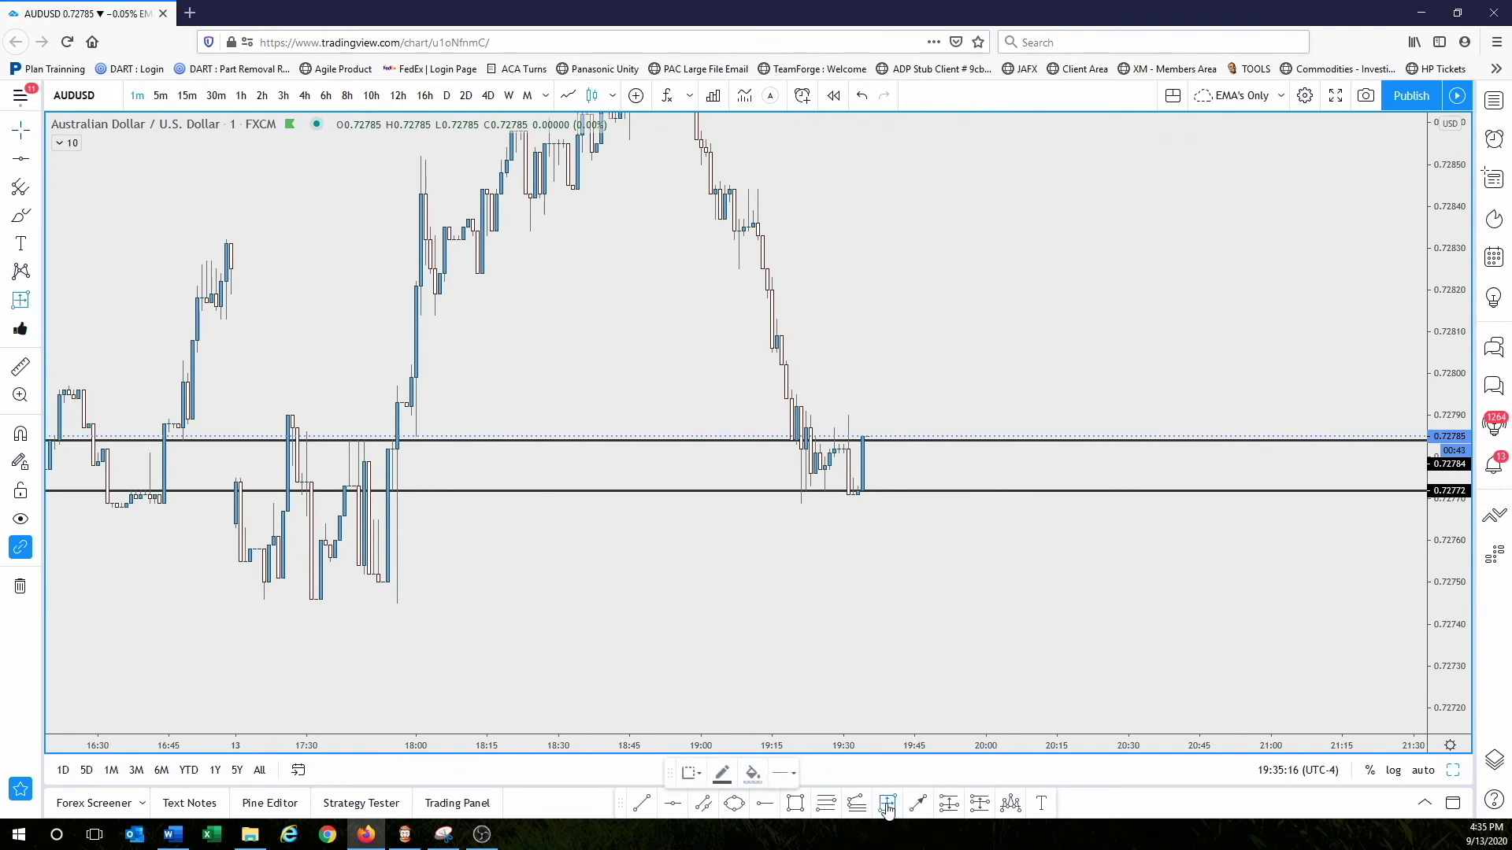
left_click(1062, 491)
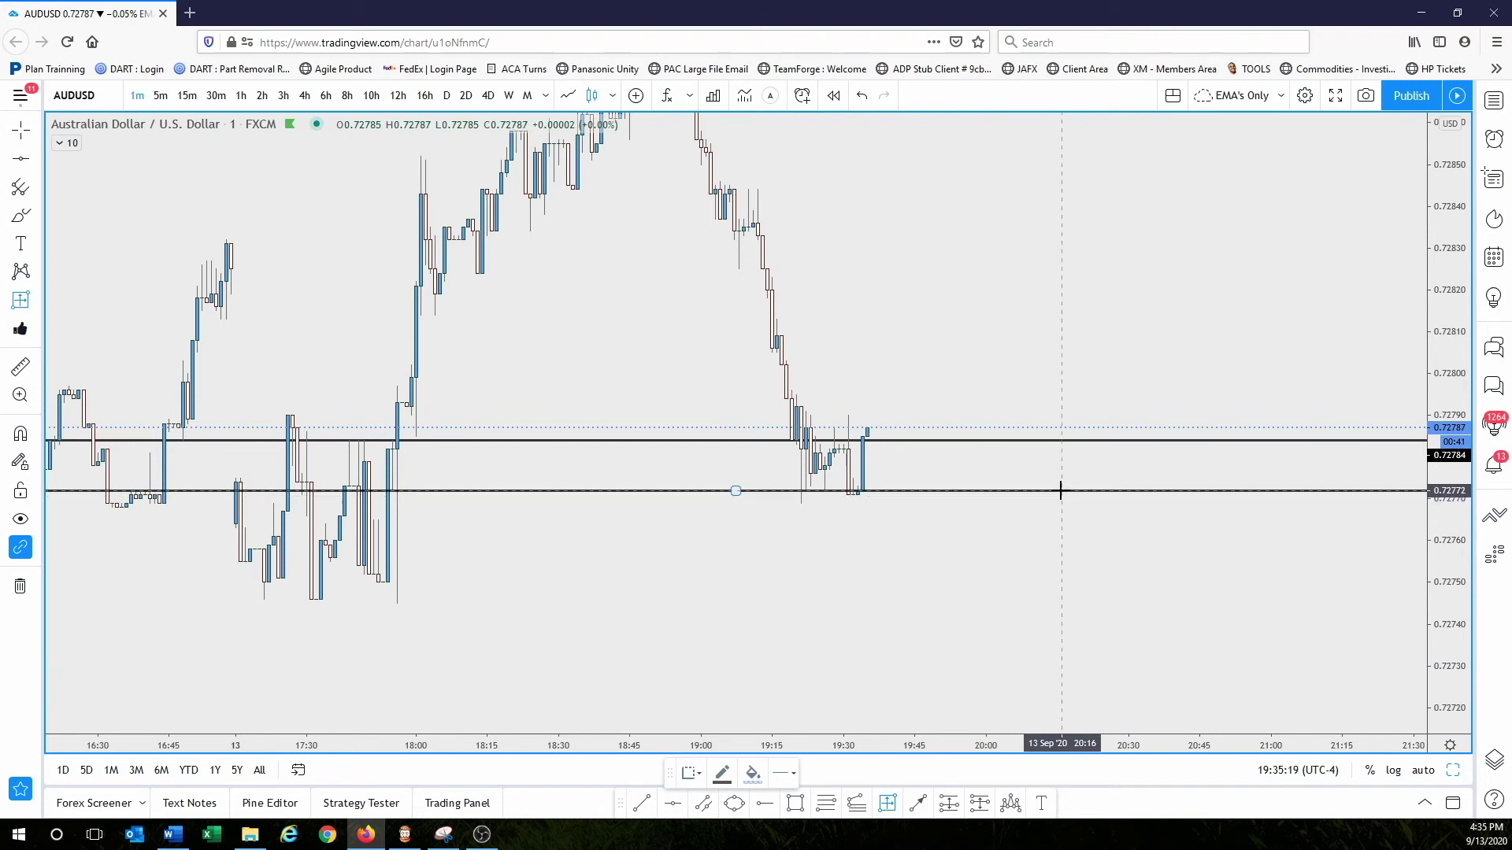
left_click(1077, 439)
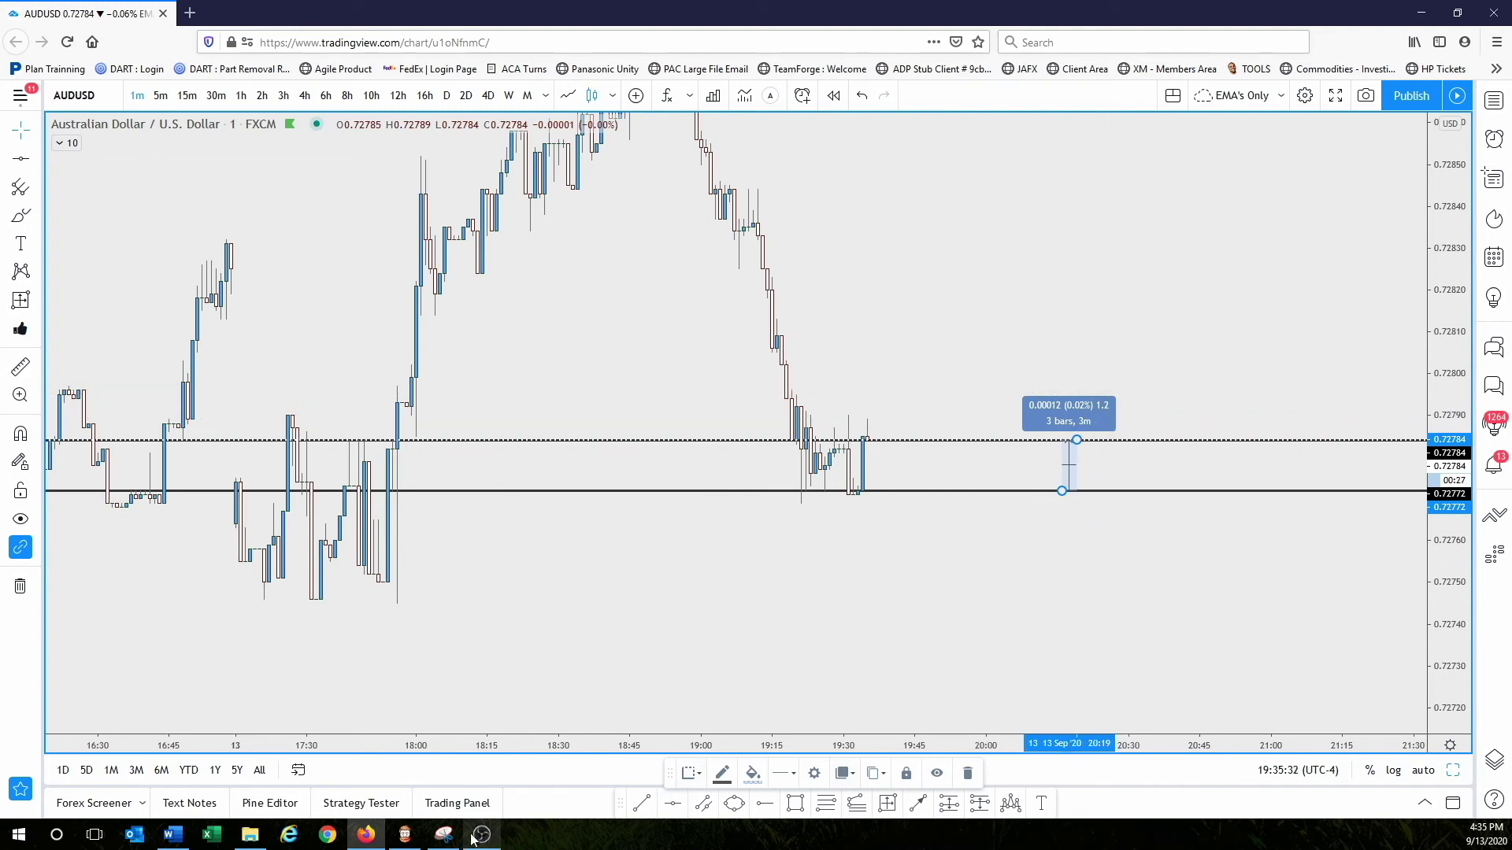
Switch back to MetaTrader, close the open AUDUSD buy order, and hide the Market Watch
left_click(404, 835)
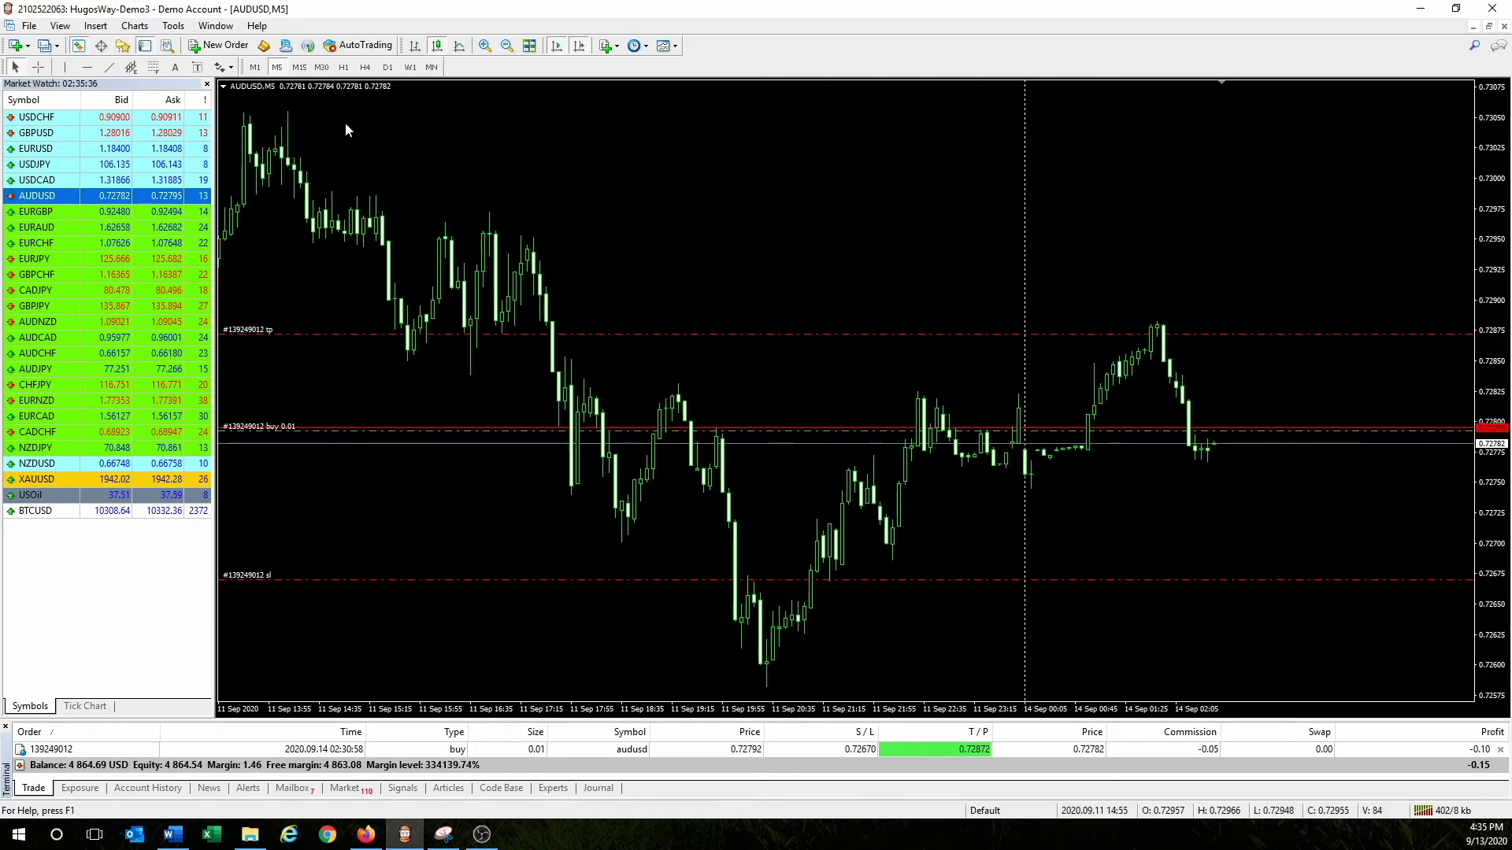
left_click(1500, 749)
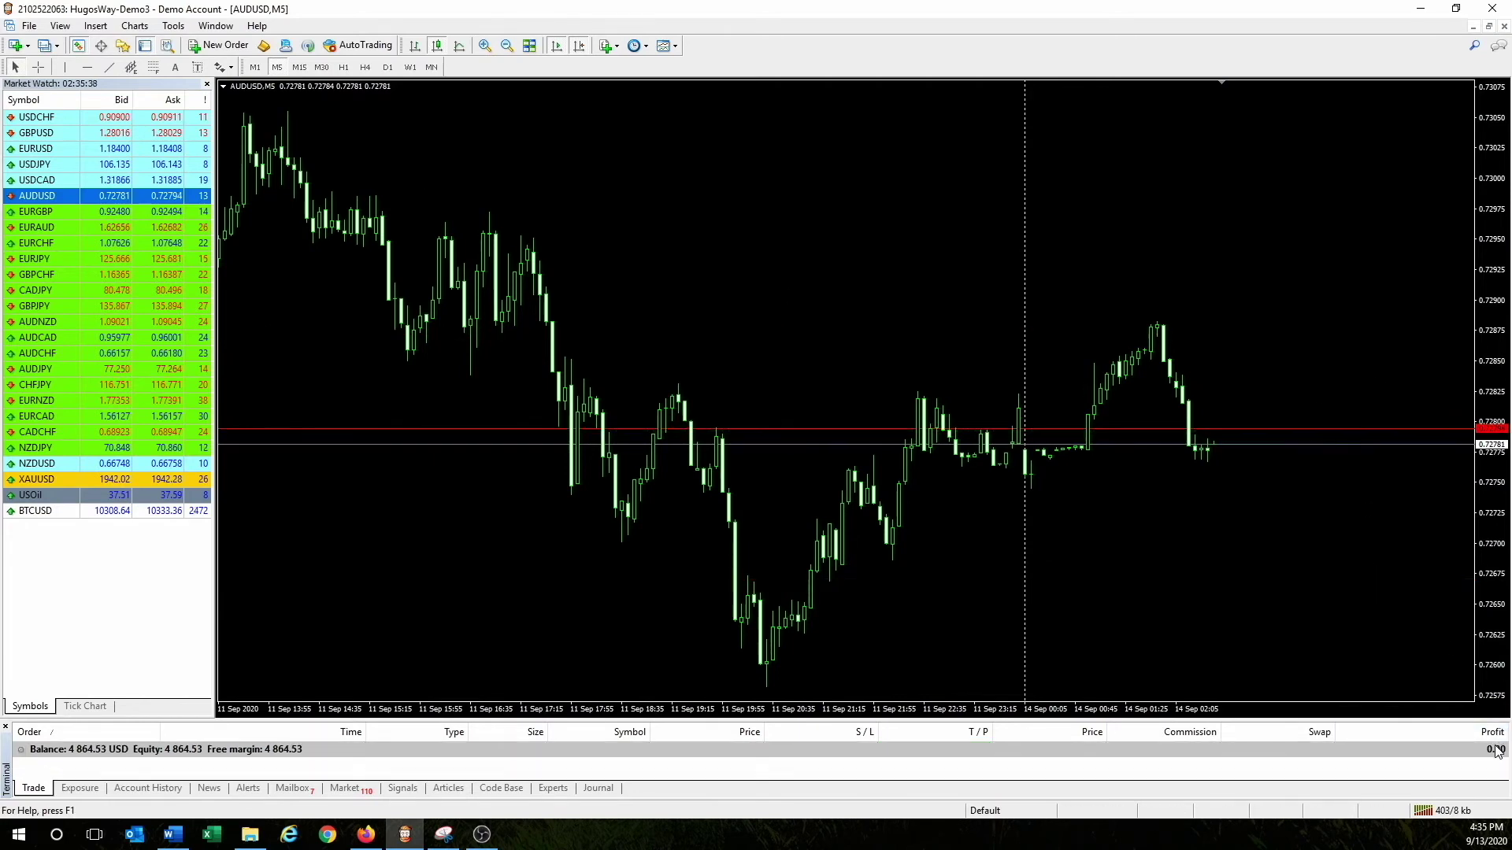
left_click(207, 84)
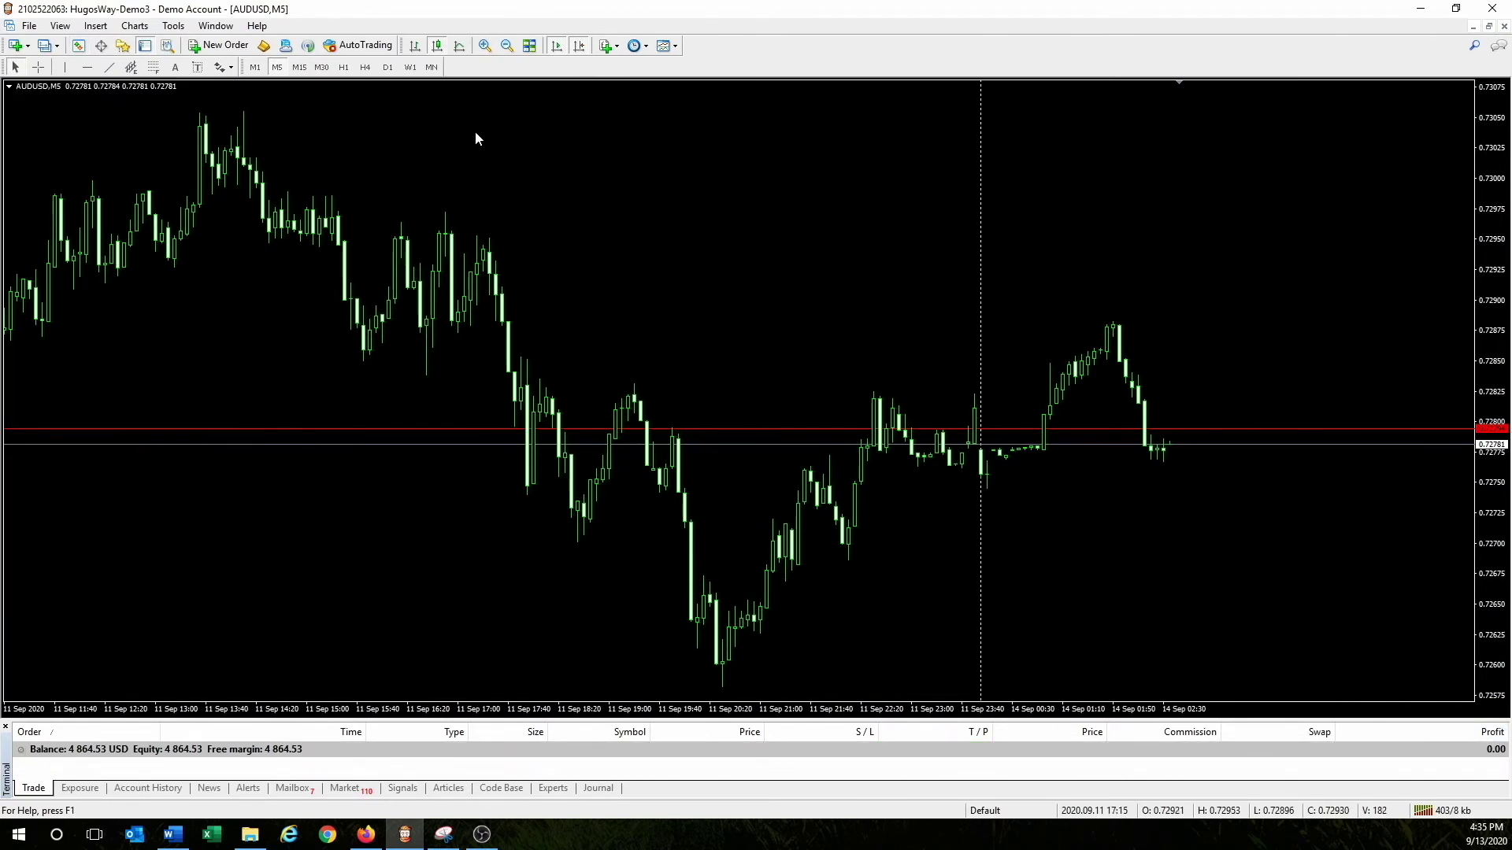
Compare the gap between the AUDUSD bid and ask lines on the 1-hour, 5-minute and 1-minute timeframes
left_click(339, 71)
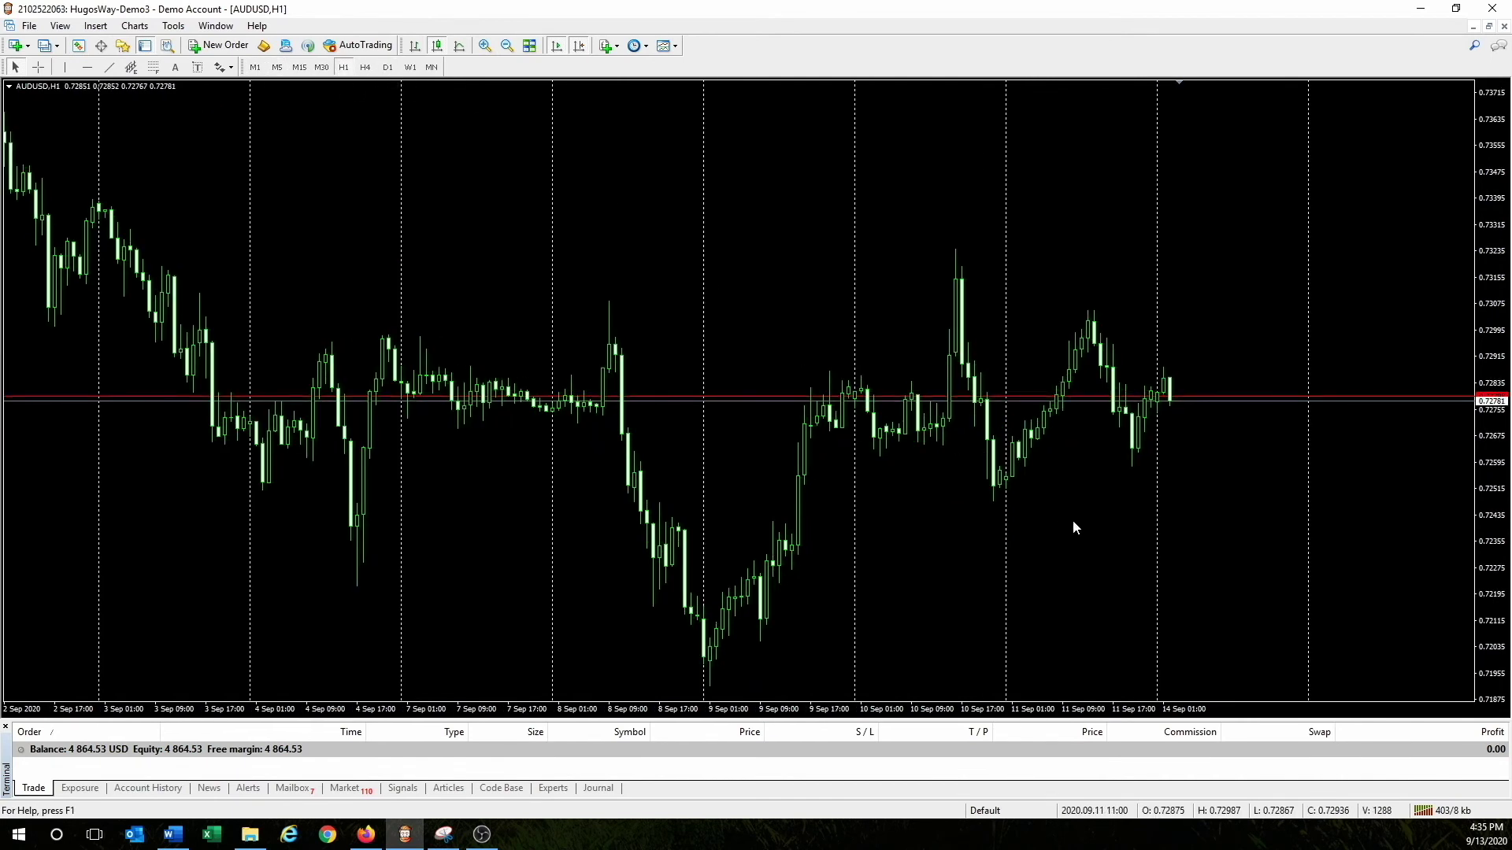
left_click(276, 67)
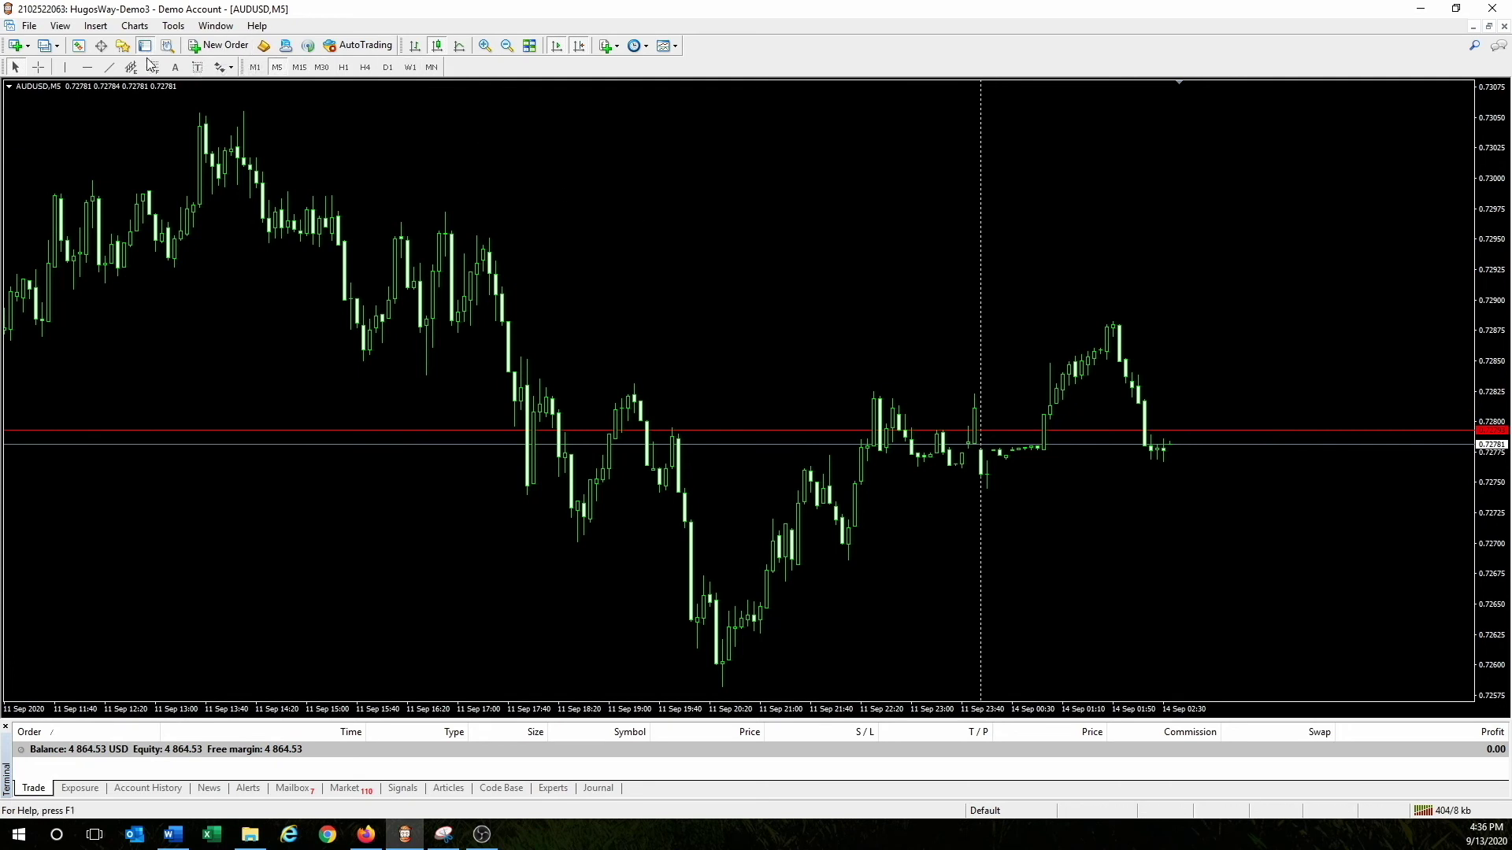
left_click(485, 45)
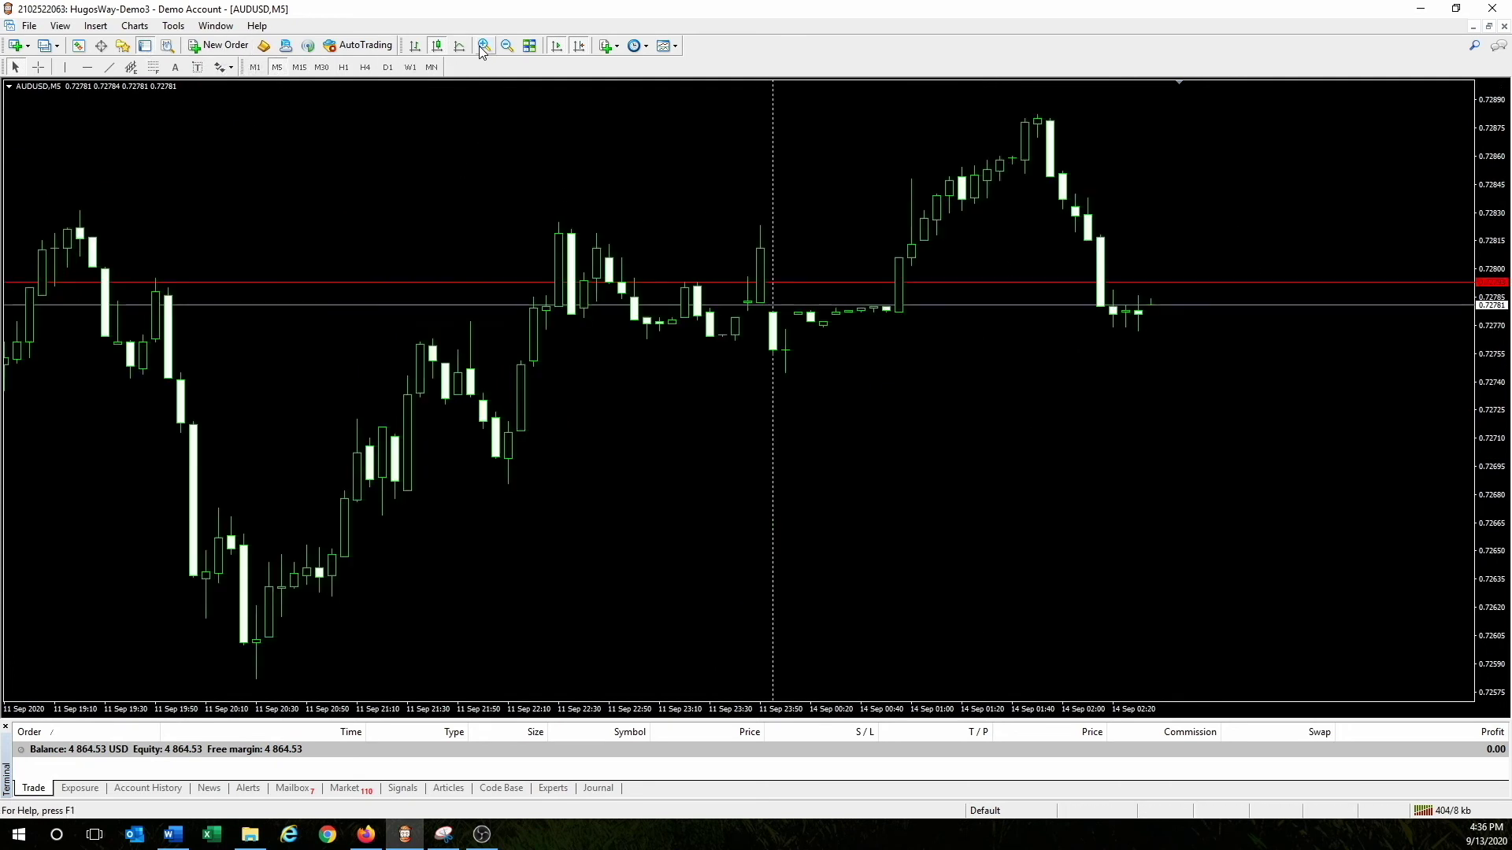
left_click(255, 67)
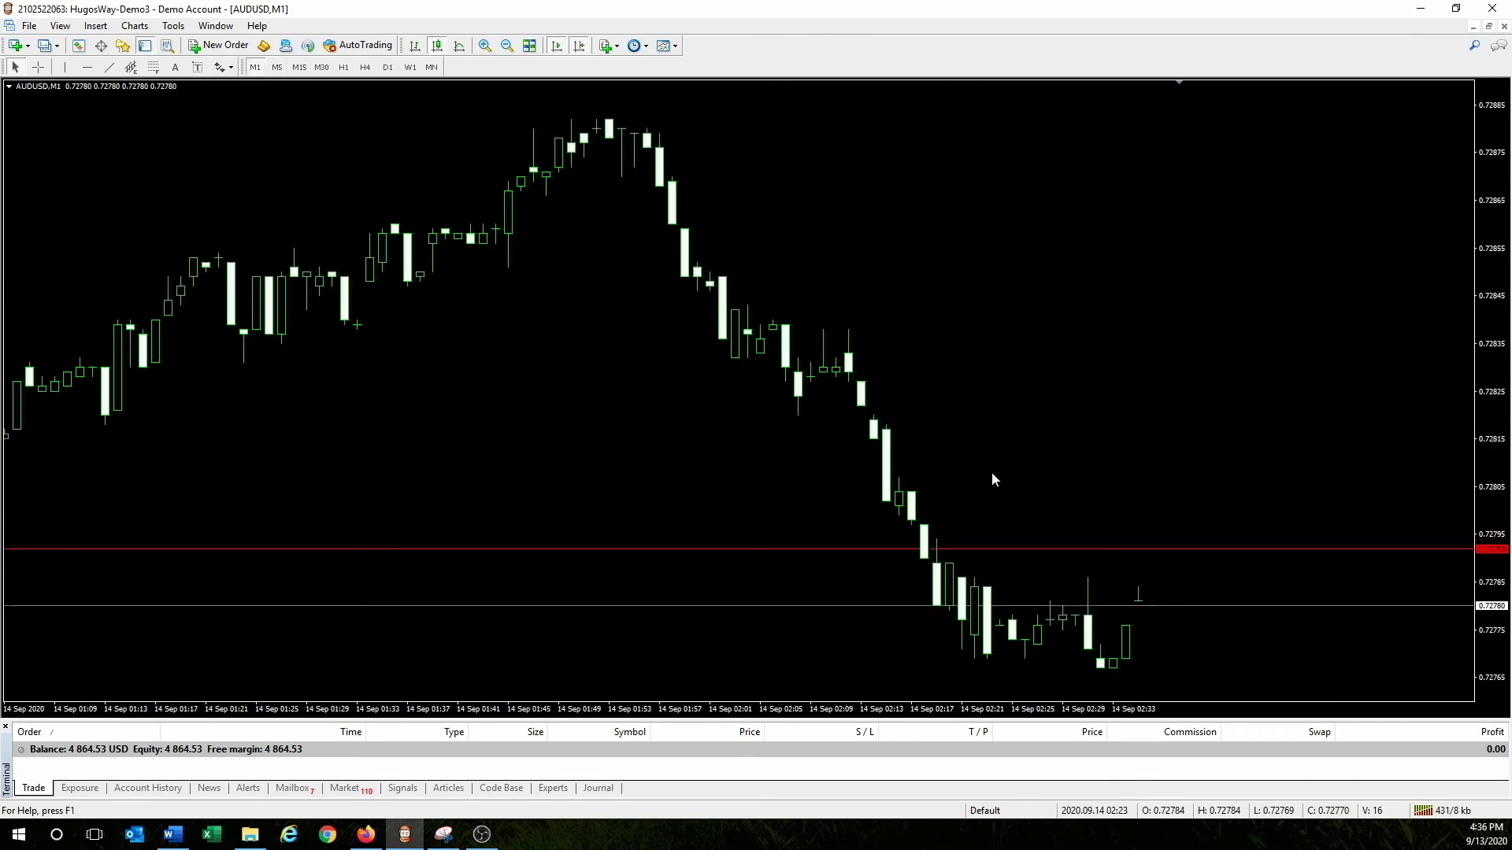
left_click(482, 46)
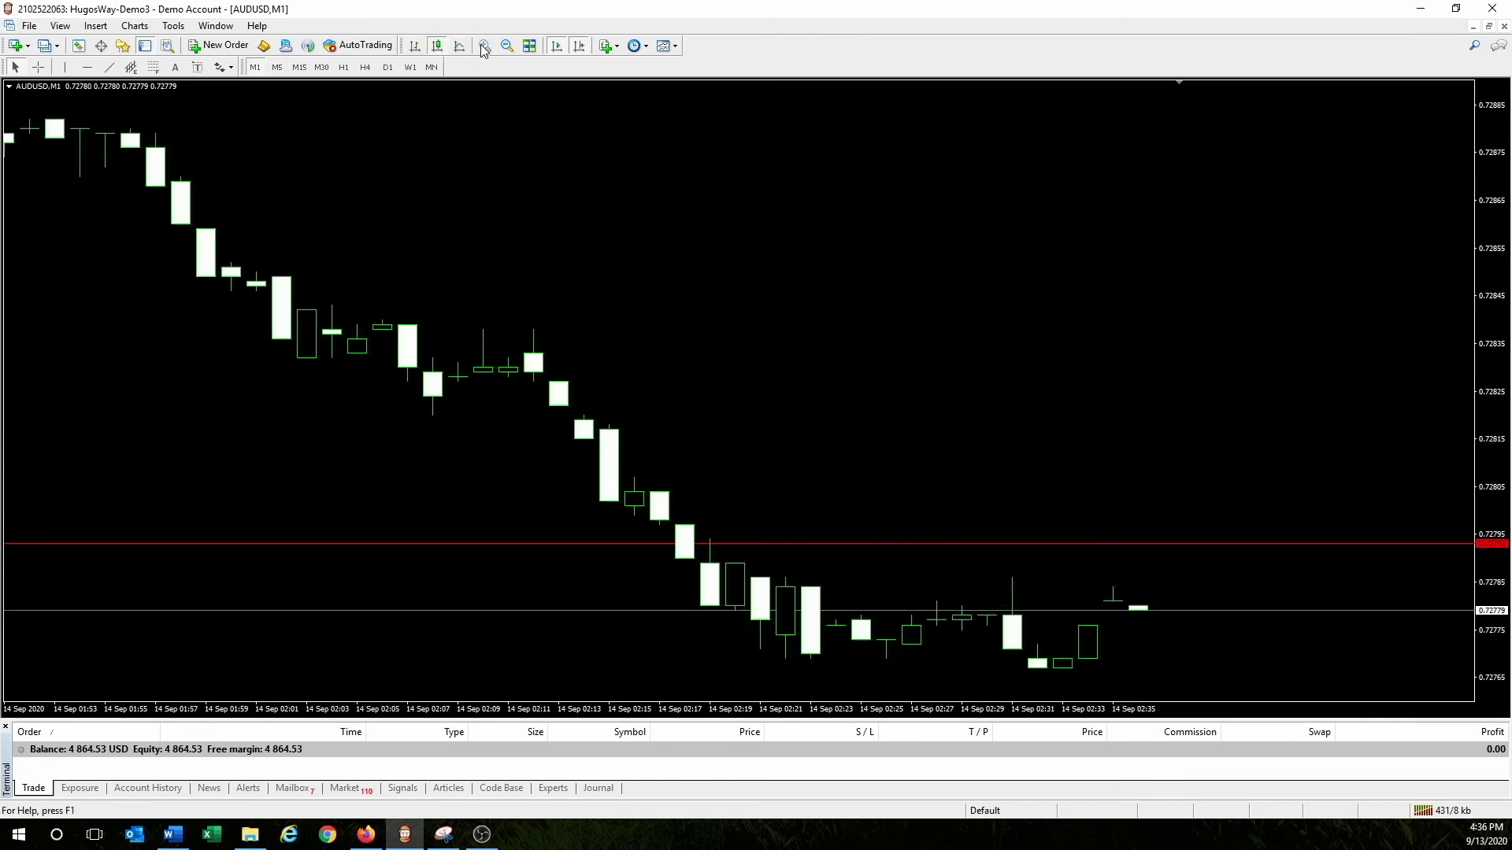
Return the AUDUSD chart to the 5-minute timeframe and enlarge the candles as far as possible
left_click(277, 67)
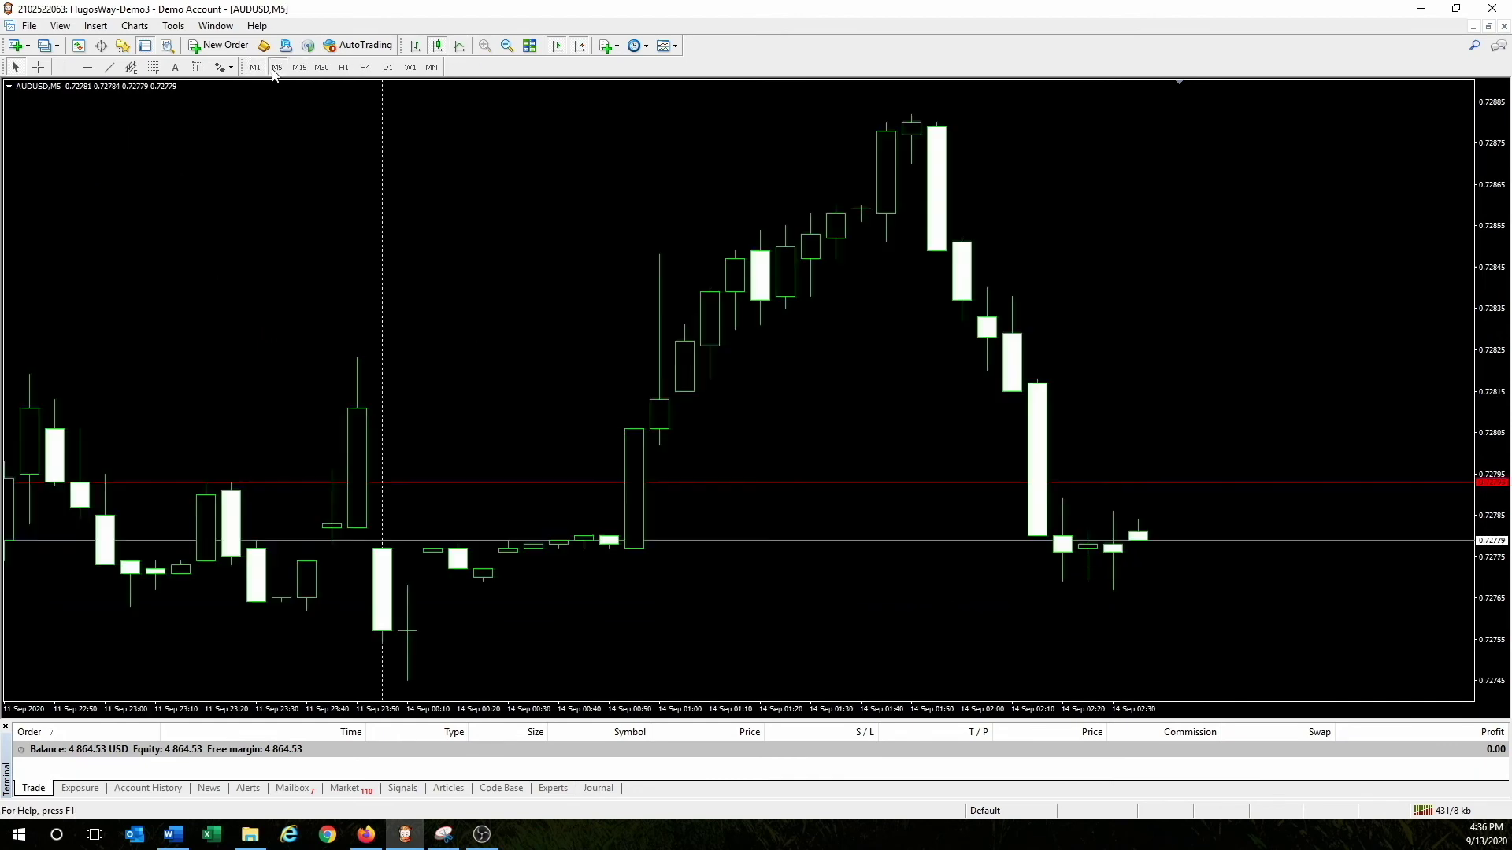
left_click(507, 46)
left_click(507, 46)
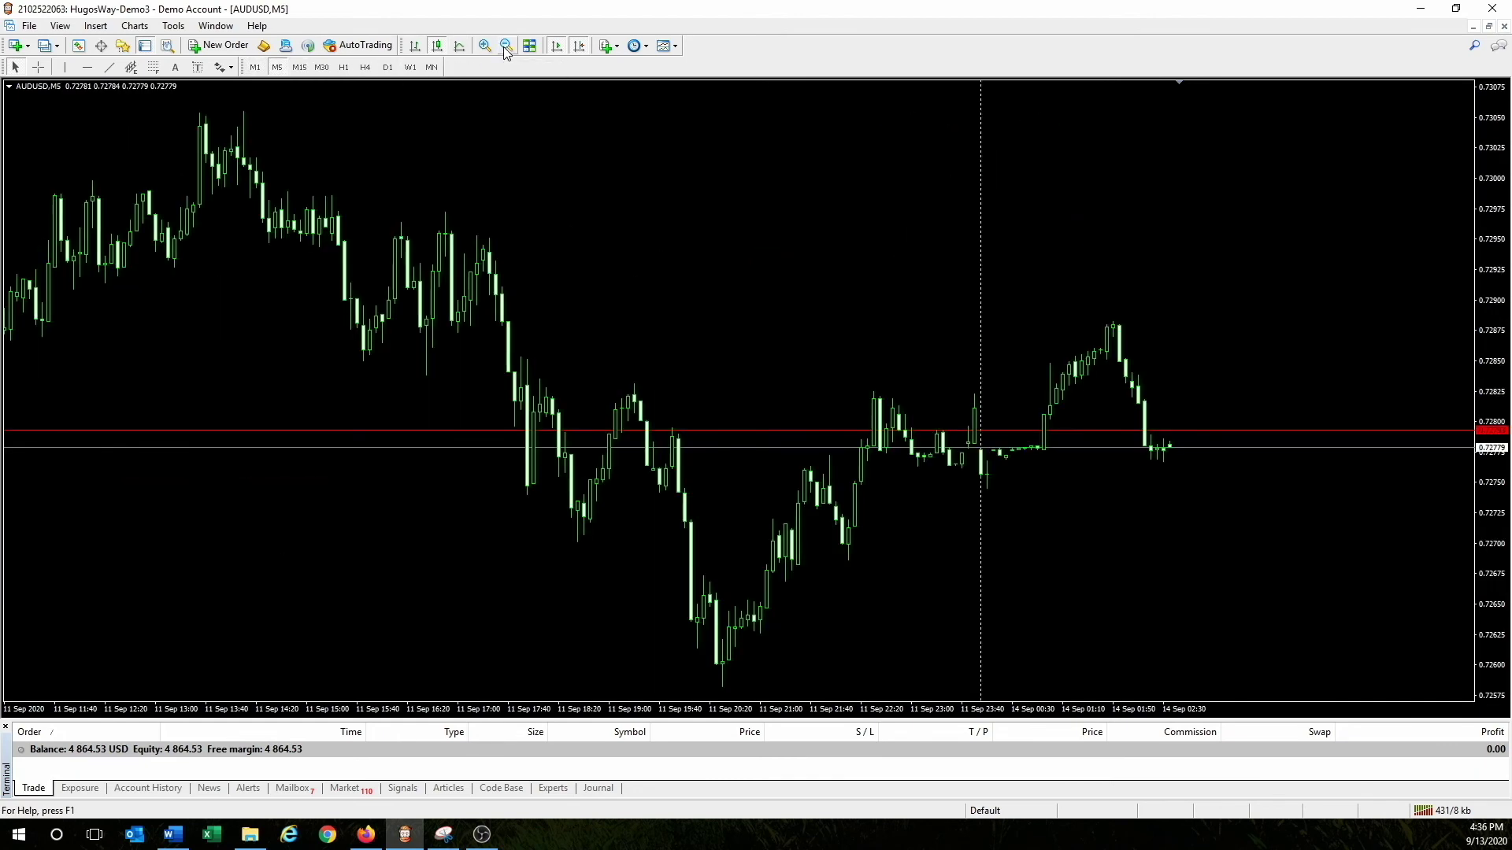
left_click(507, 45)
left_click(485, 45)
left_click(484, 45)
left_click(484, 46)
left_click(484, 46)
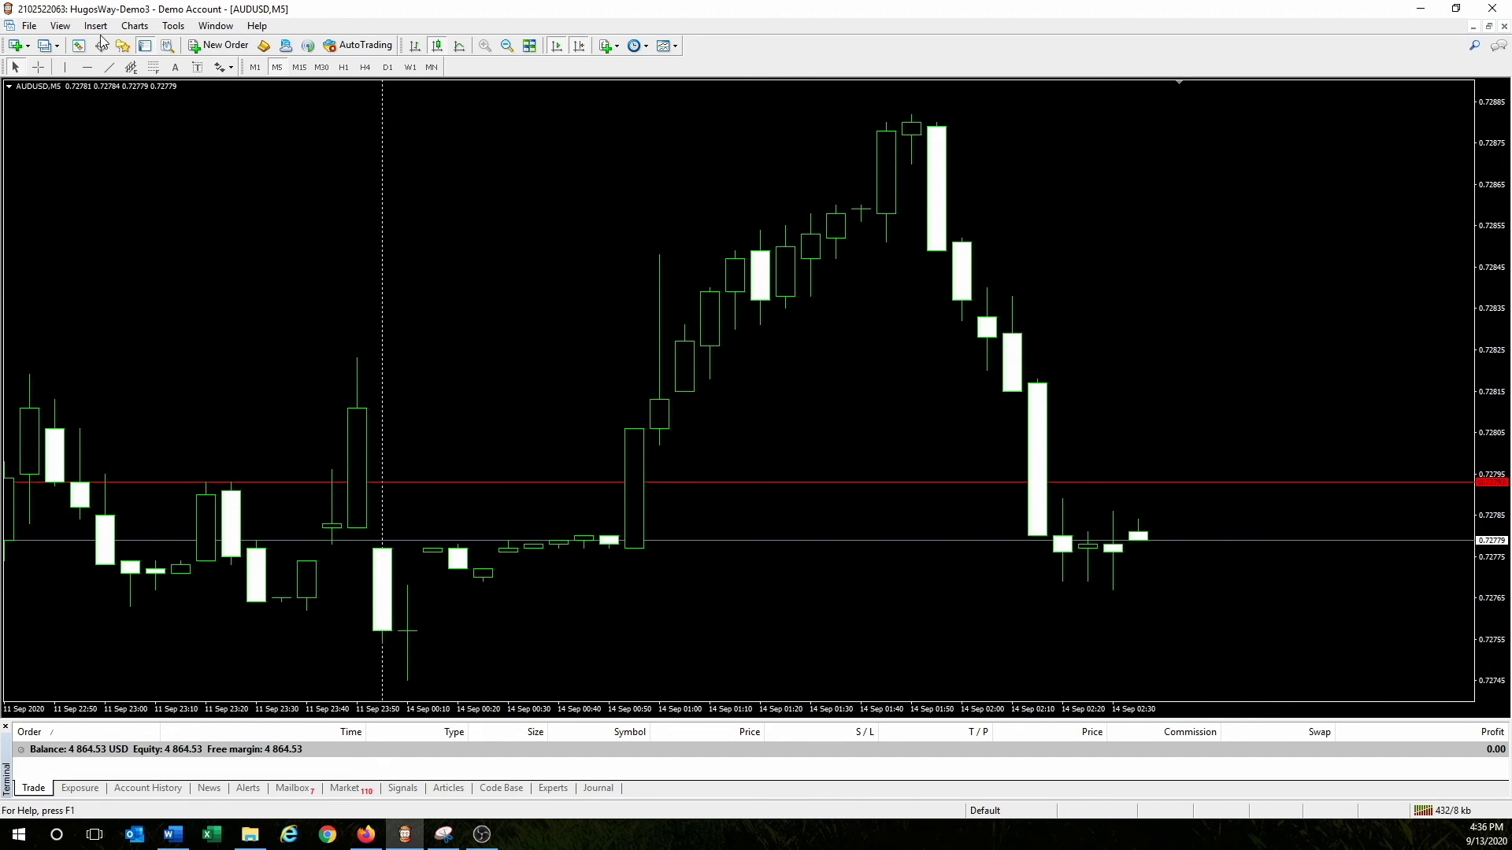
Measure with the crosshair from the 0.72779 level up to the red ask line, repeating the measurement as the price moves
left_click(40, 67)
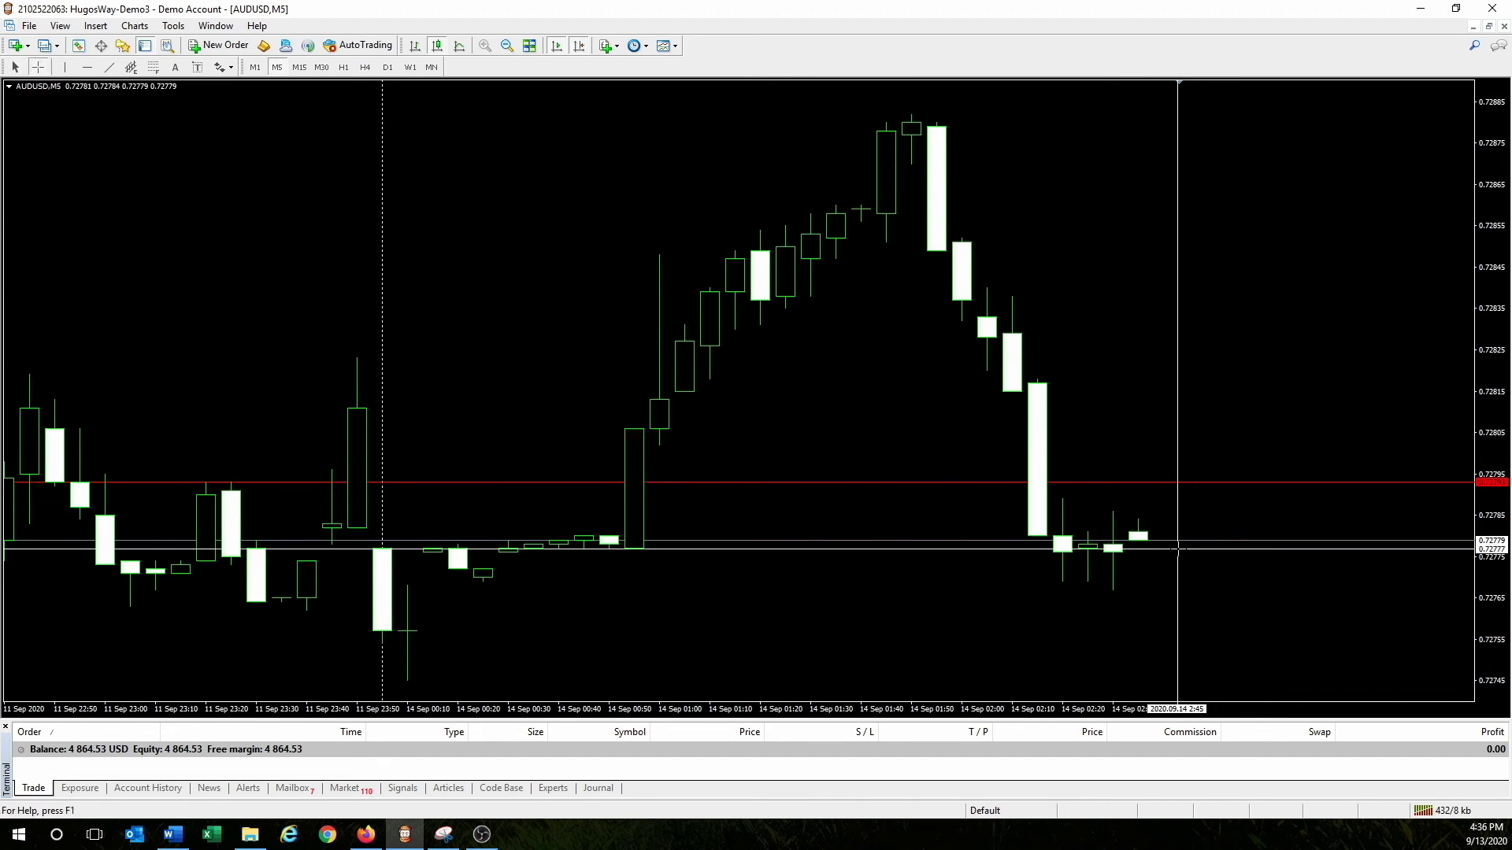
left_click_drag(1190, 540, 1231, 477)
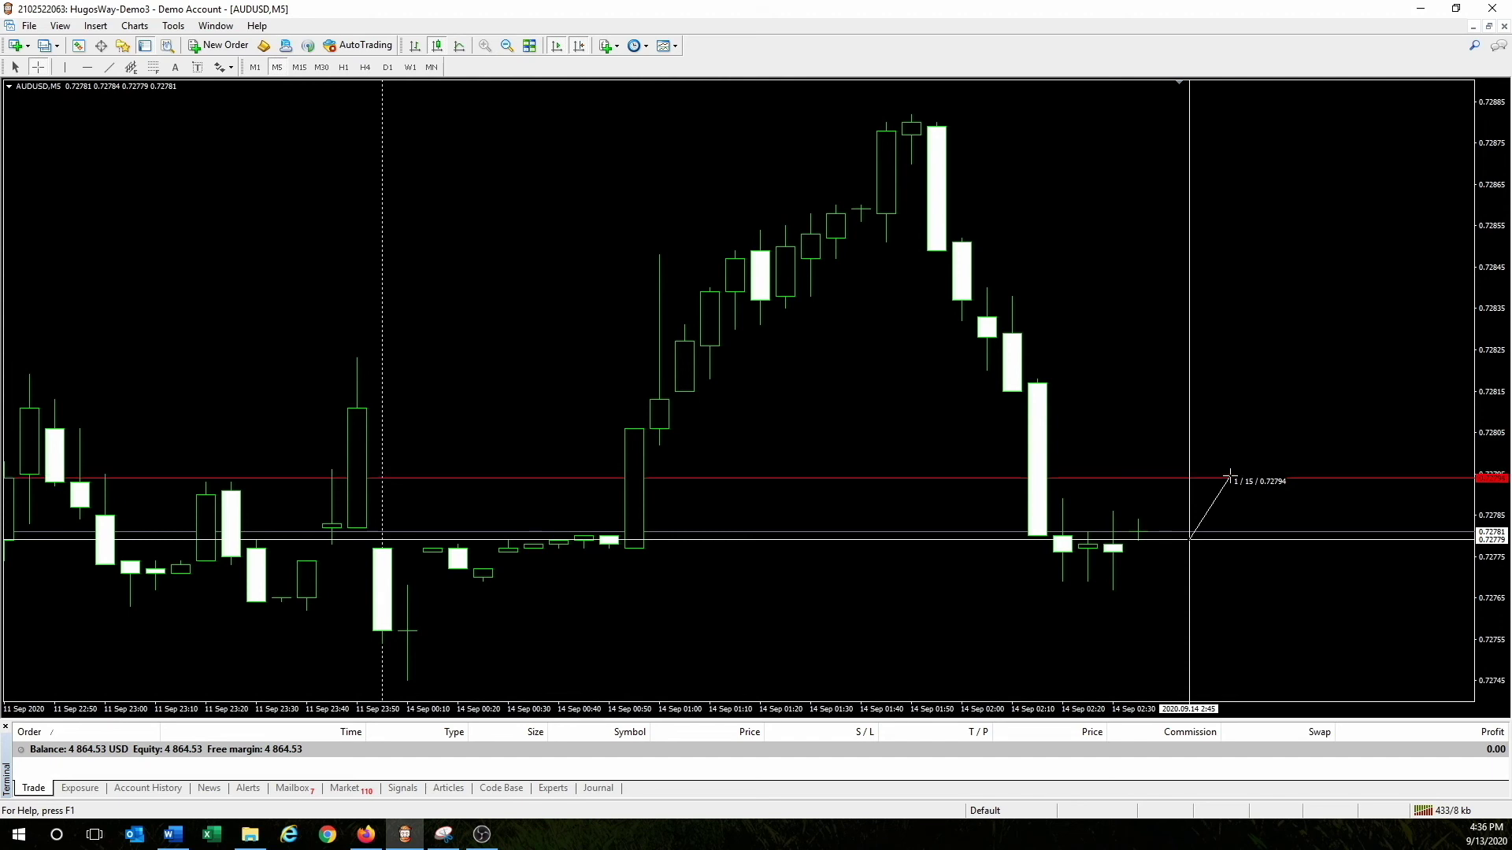
left_click_drag(1230, 477, 1492, 475)
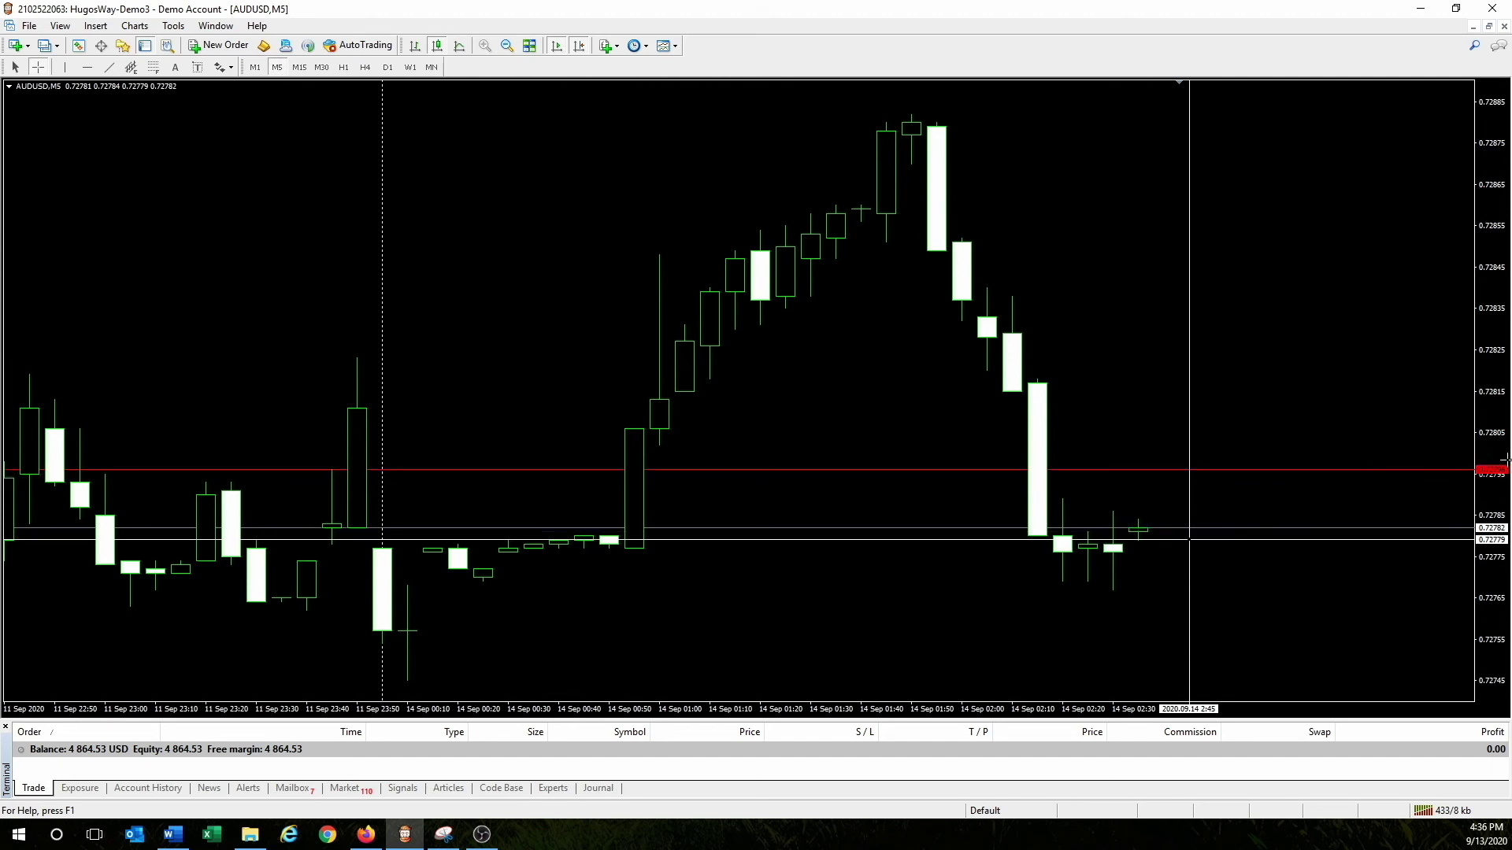
left_click_drag(1189, 539, 1215, 446)
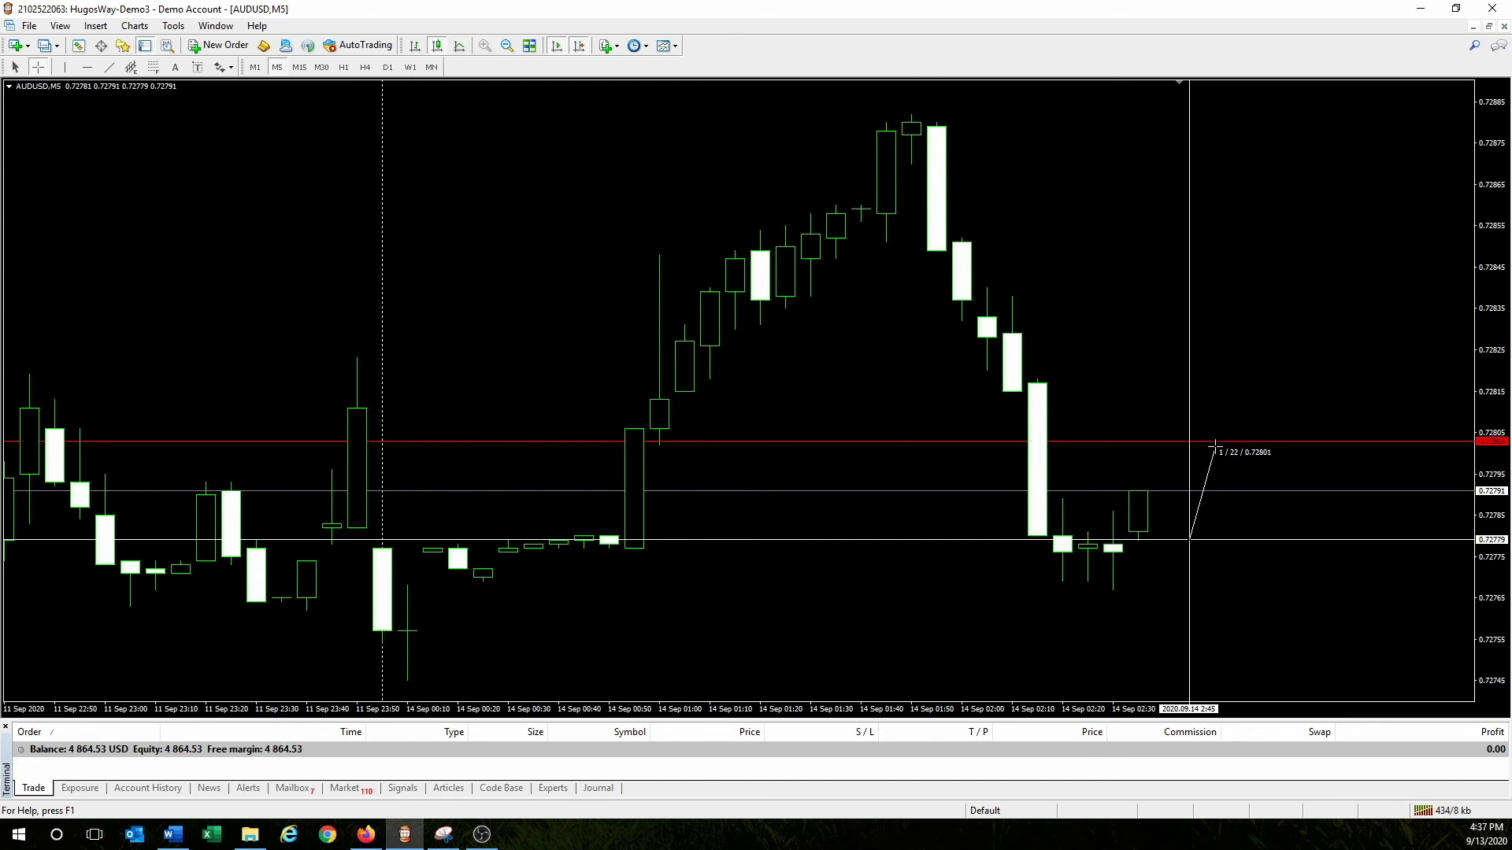
left_click_drag(1215, 446, 1215, 445)
left_click_drag(1215, 446, 1190, 454)
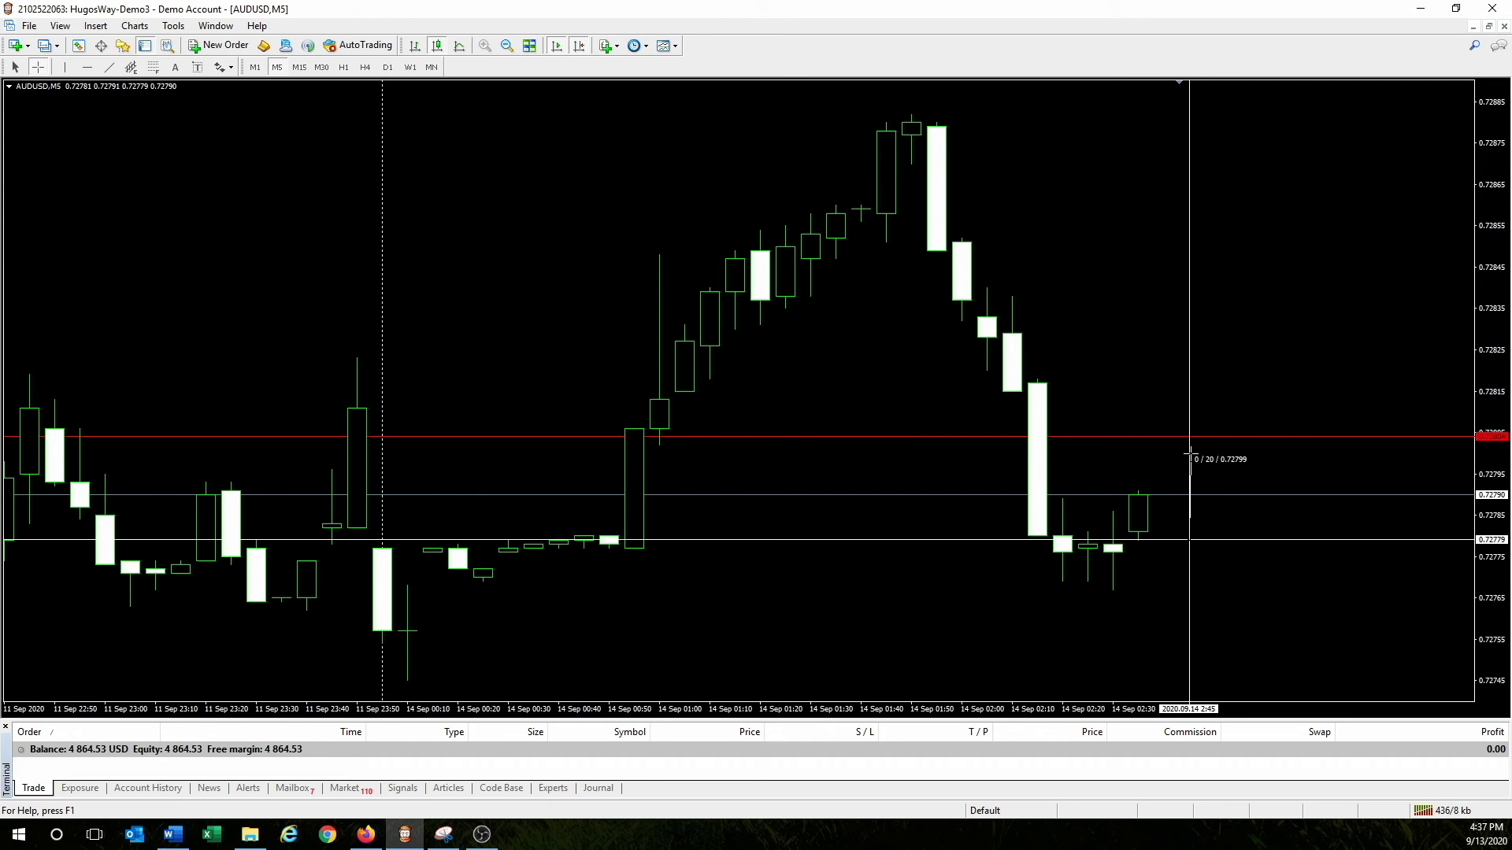
left_click_drag(1190, 453, 1190, 453)
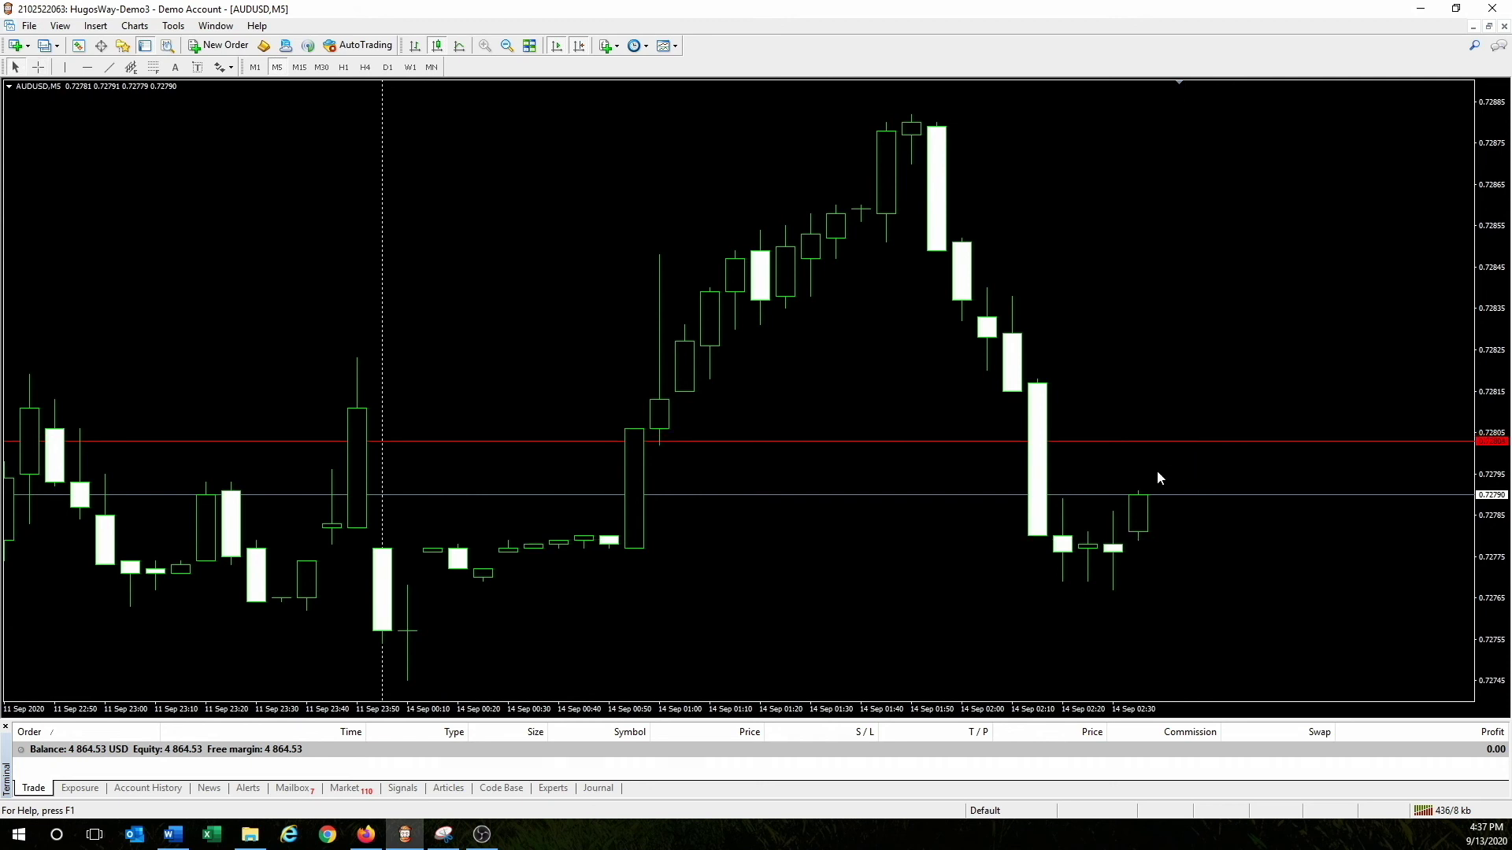
Measure with the crosshair from the 02:20 candle's low at 0.72769 to just below the latest candle
left_click(38, 67)
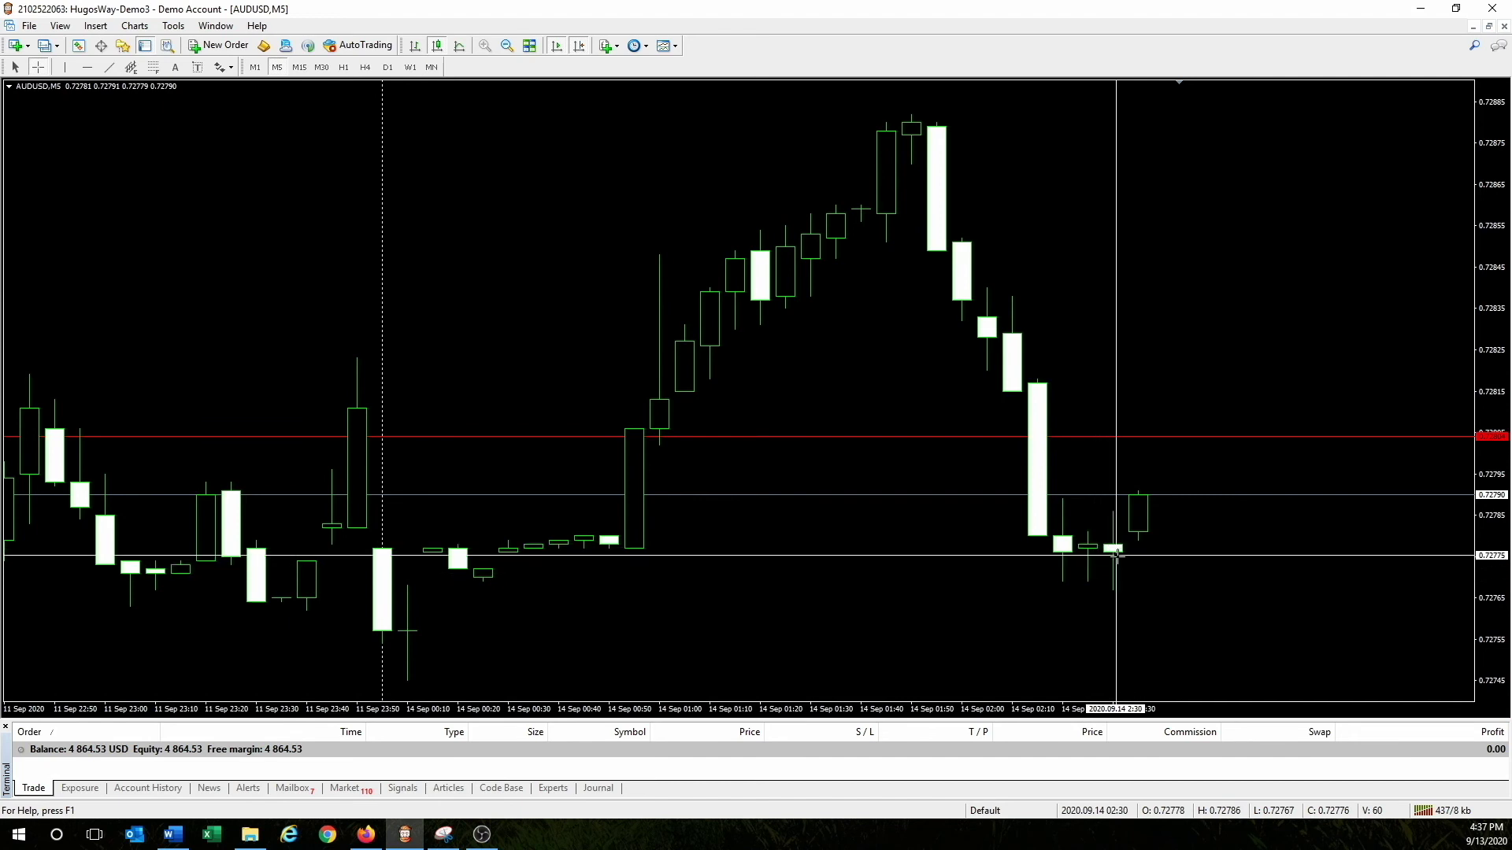
left_click_drag(1062, 582, 1138, 542)
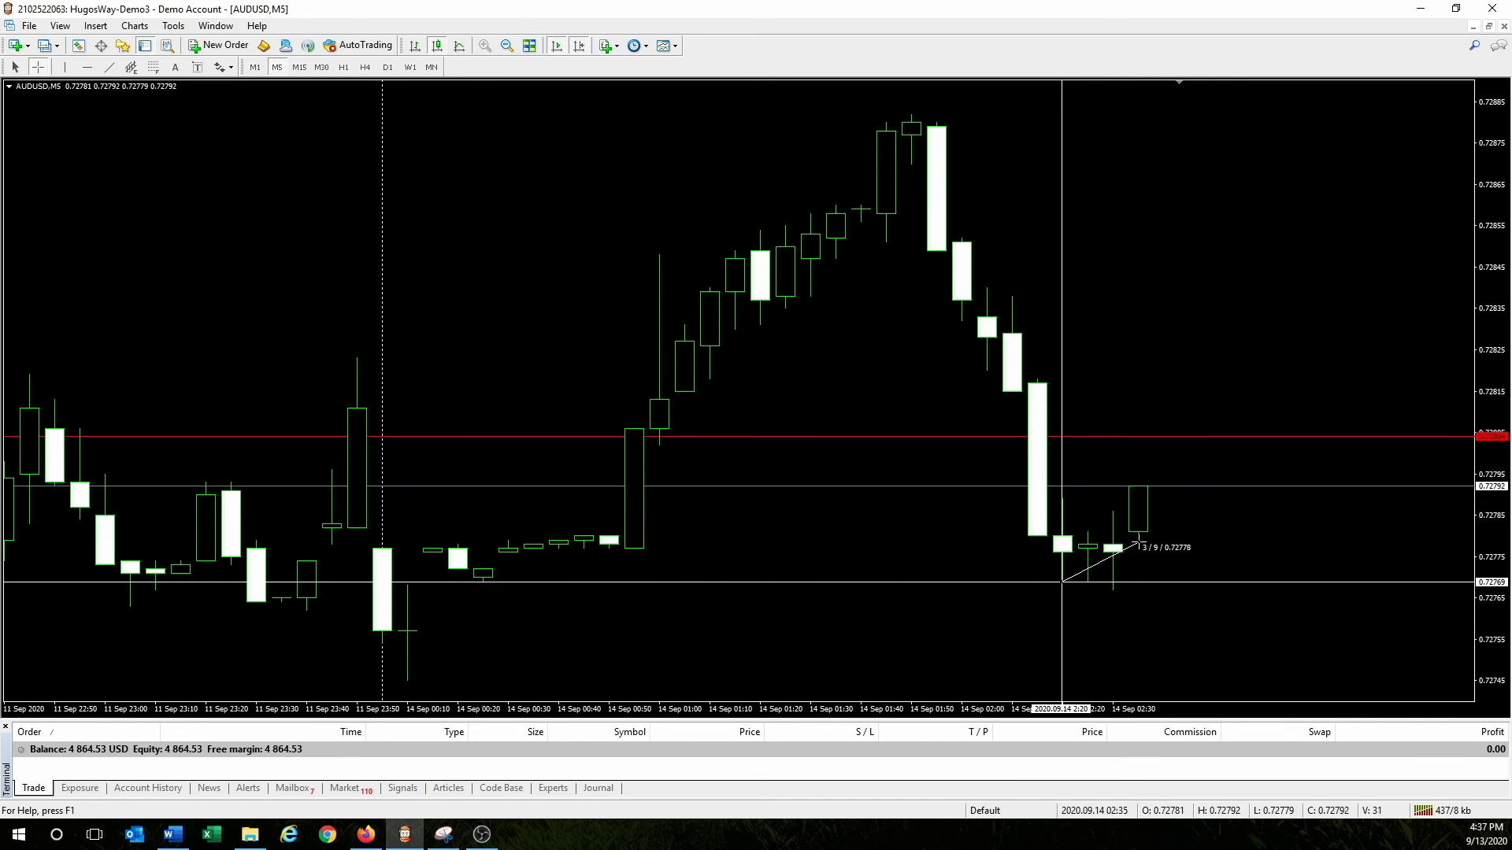
mouse_move(1137, 543)
left_mouse_down()
mouse_move(1069, 573)
mouse_move(1142, 552)
left_mouse_up()
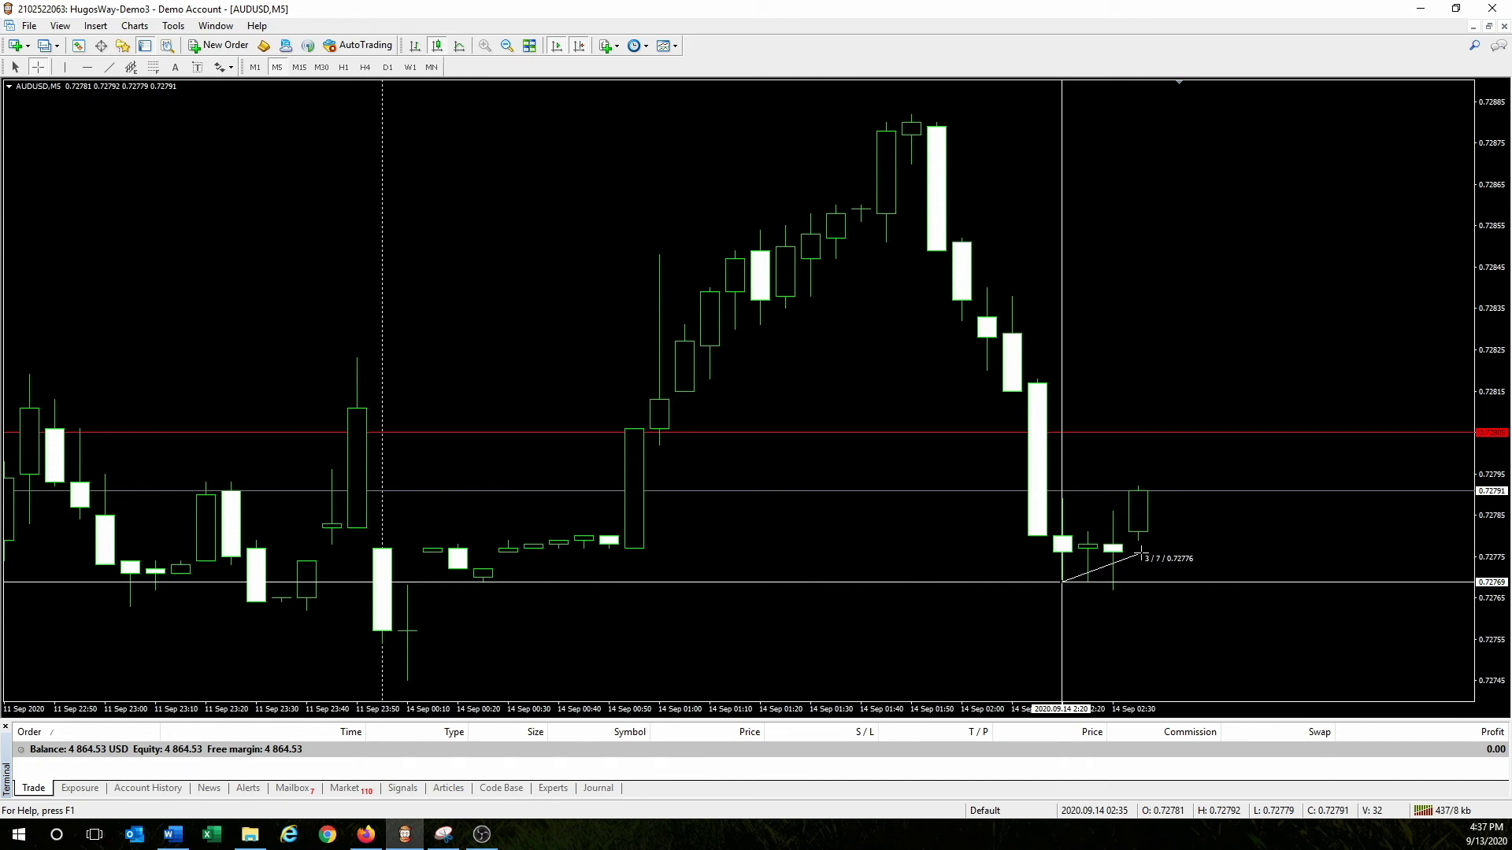
left_click_drag(1141, 556, 1141, 555)
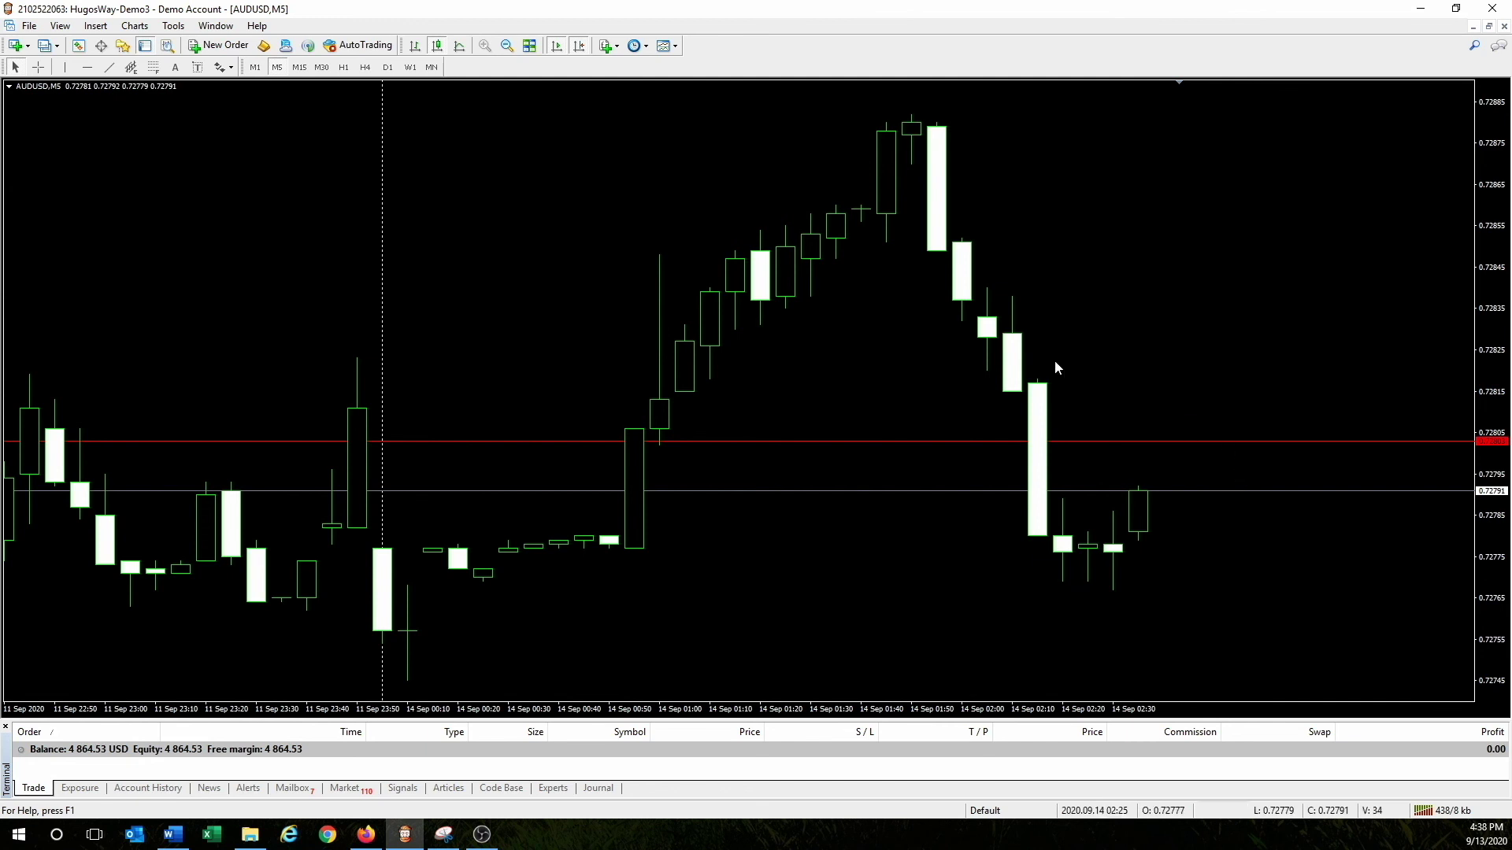
Measure from the current bid line up to the red ask line, and check the AUDUSD spread in the Market Watch
left_click(38, 67)
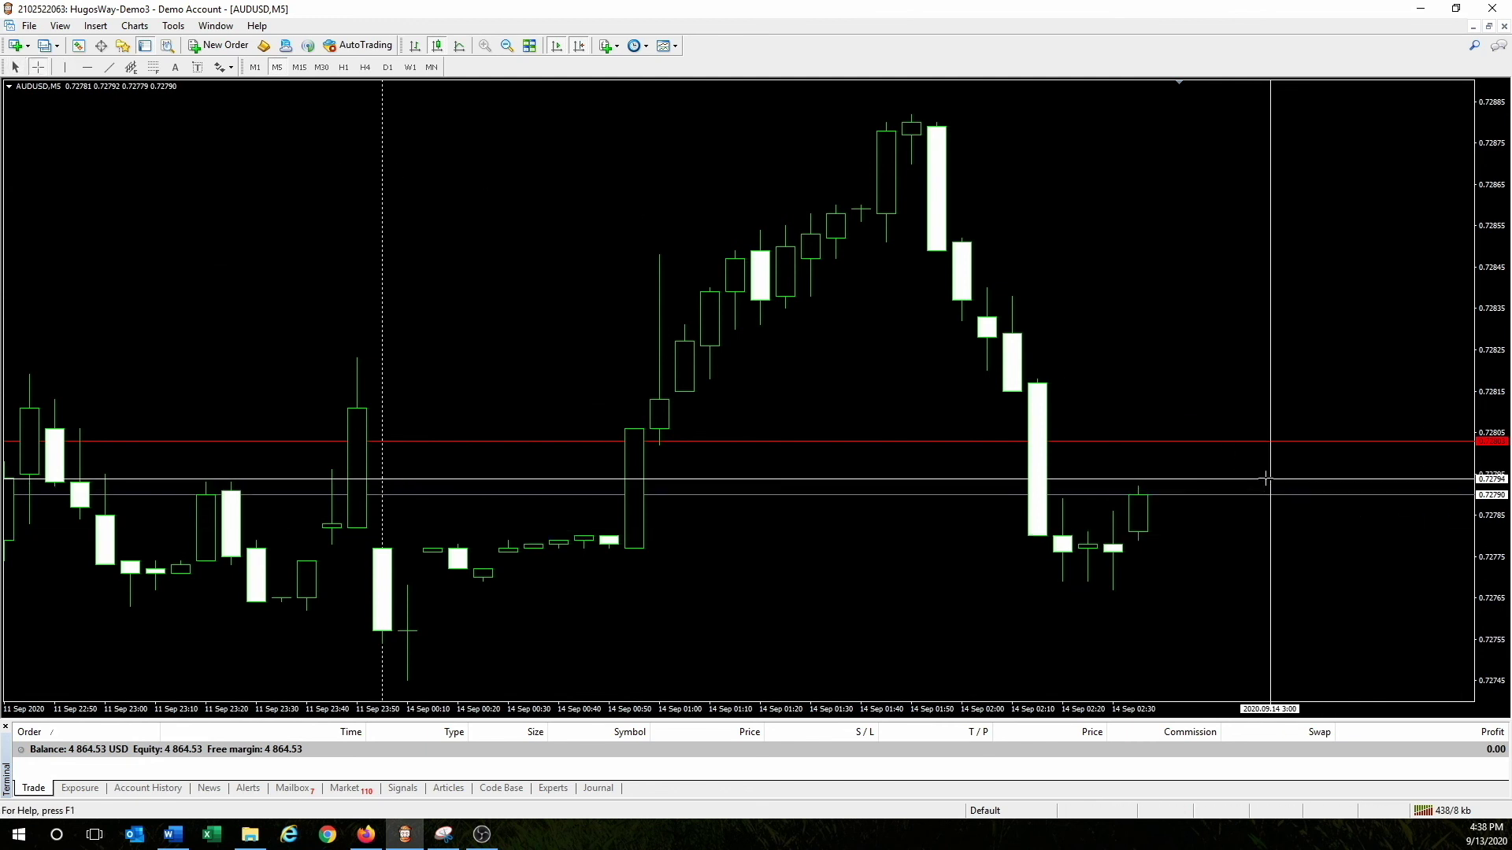
left_click_drag(1189, 494, 1224, 439)
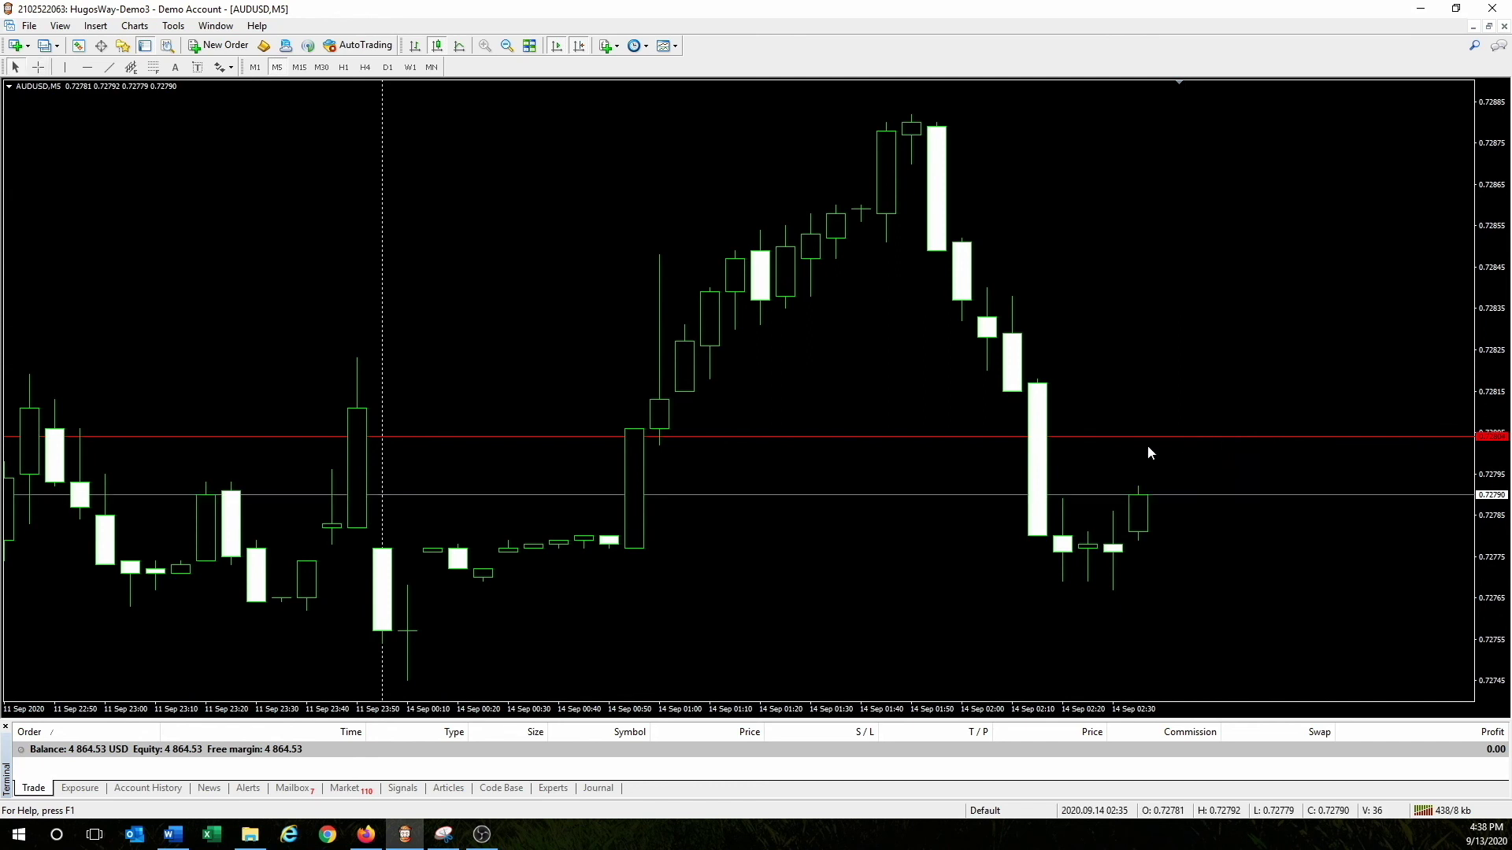
left_click(79, 46)
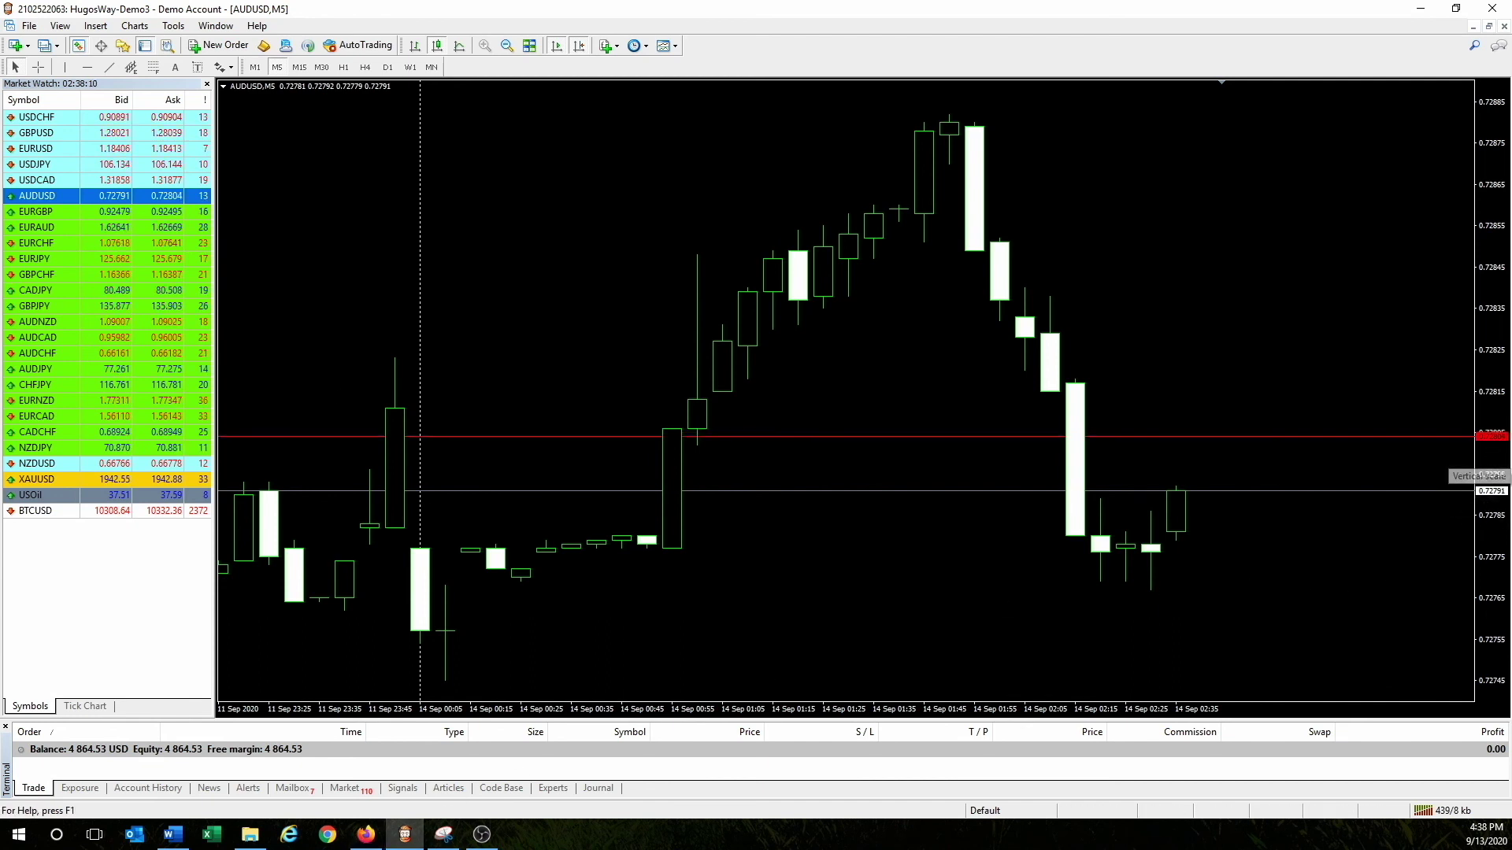
left_click(378, 839)
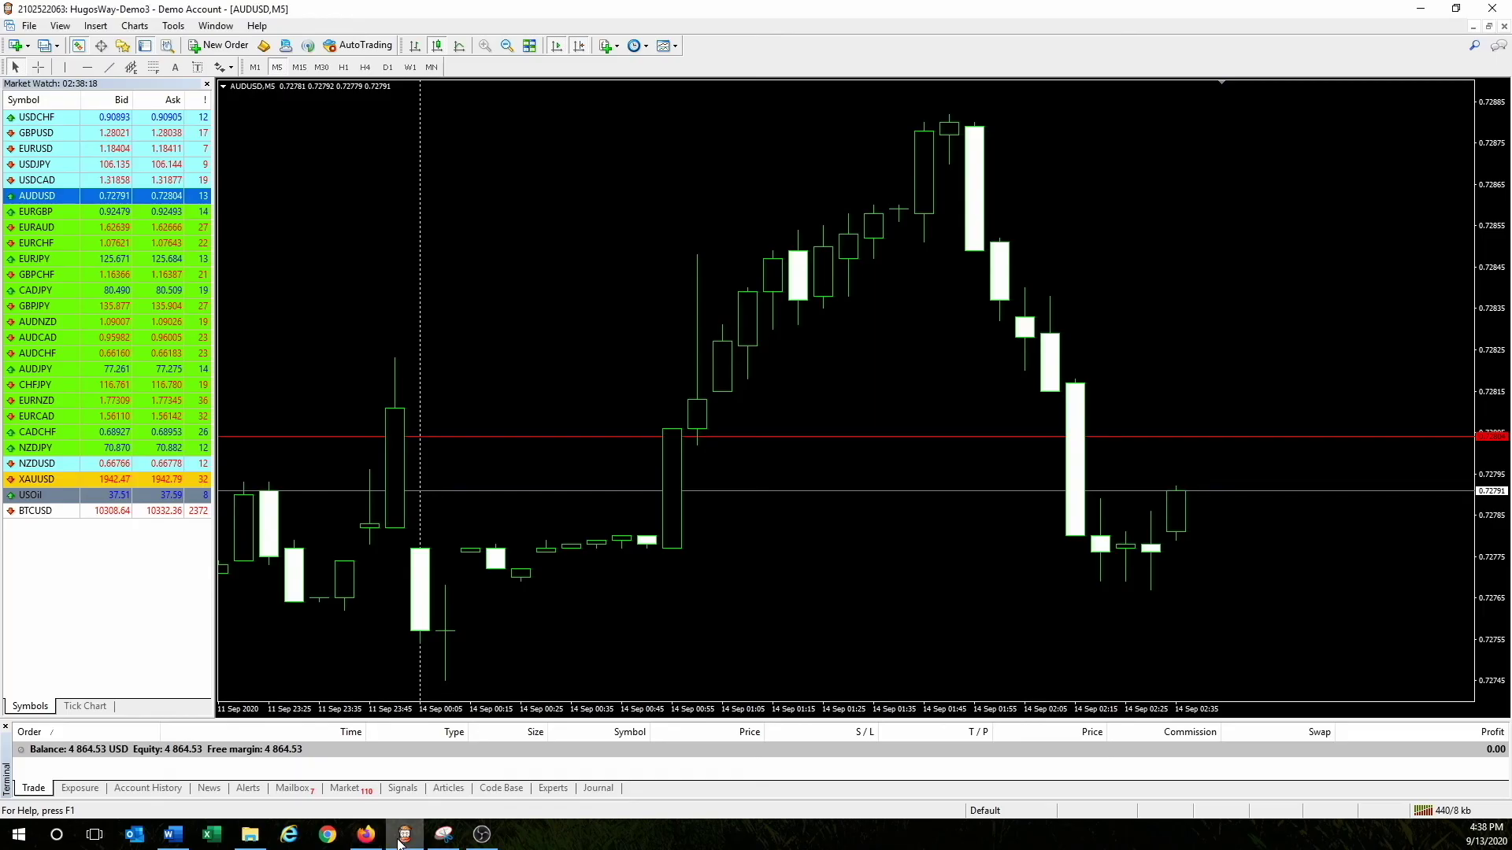
left_click(404, 834)
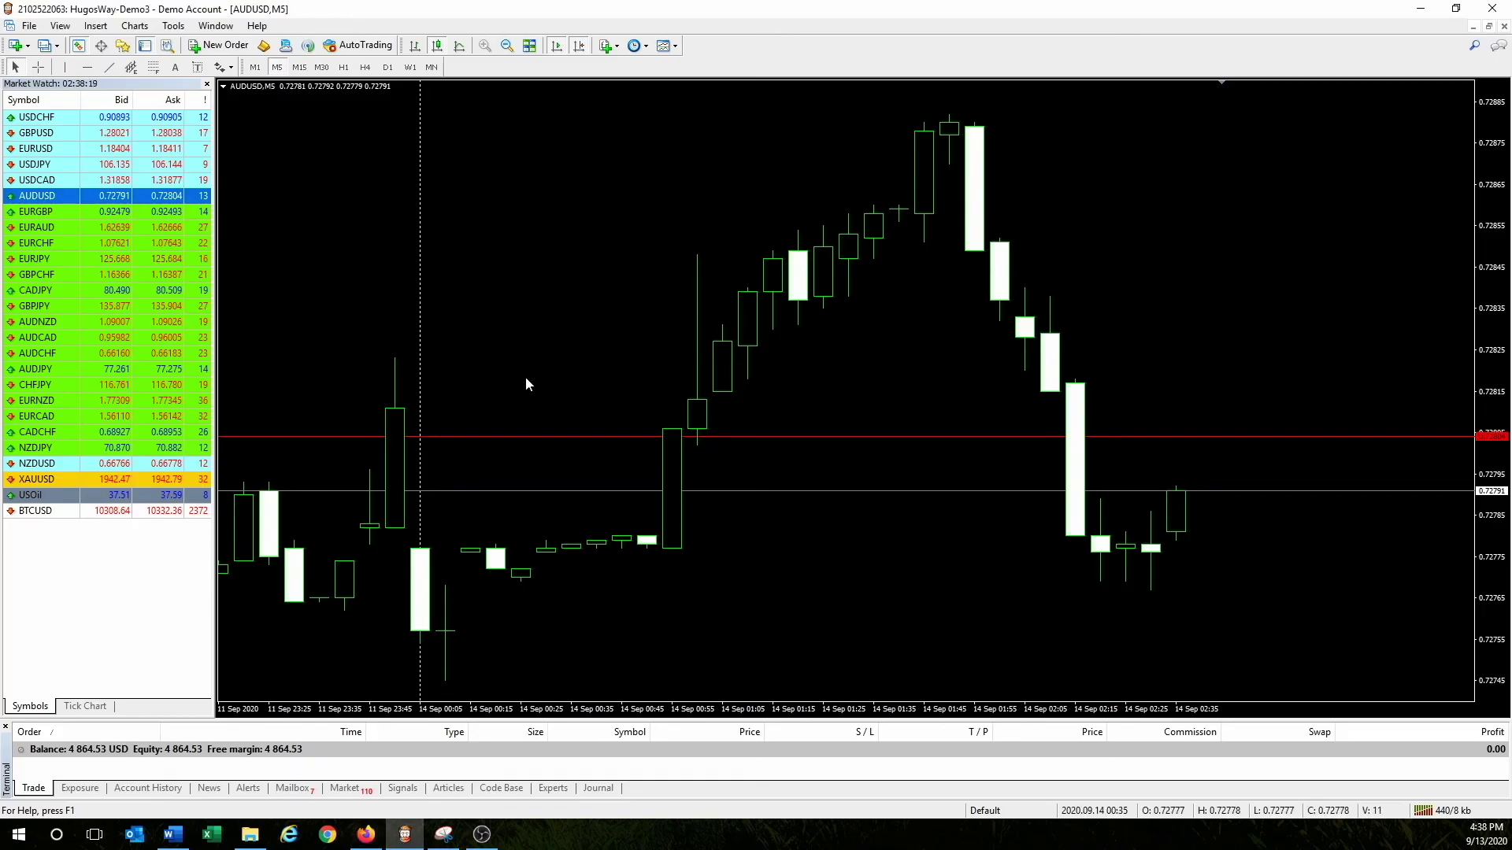
left_click(207, 84)
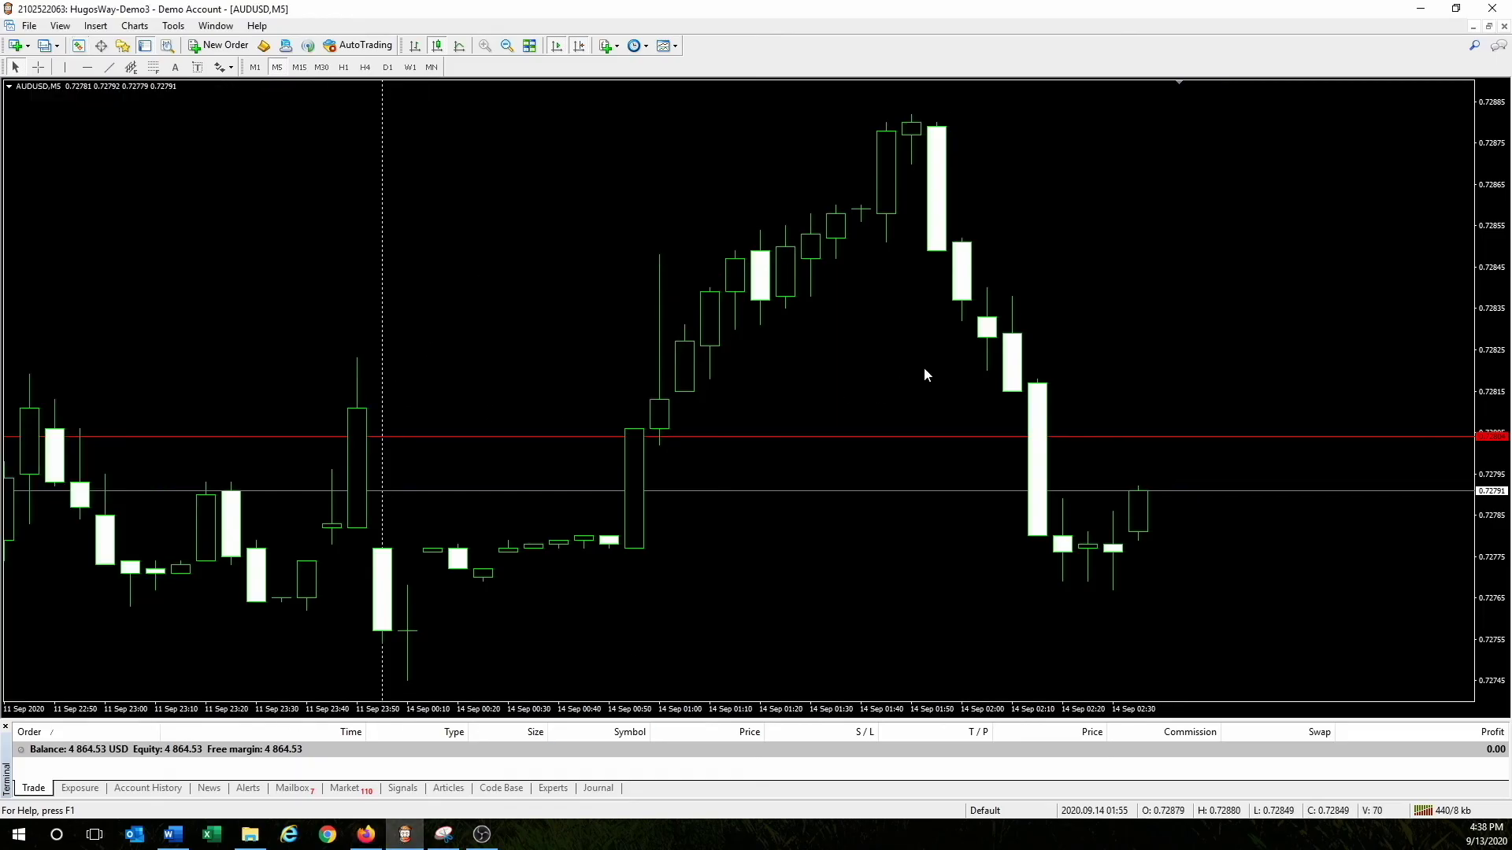
Compare the distance between the bid and ask lines at several zoom levels on the 5-minute, 1-hour and 15-minute timeframes
left_click(505, 47)
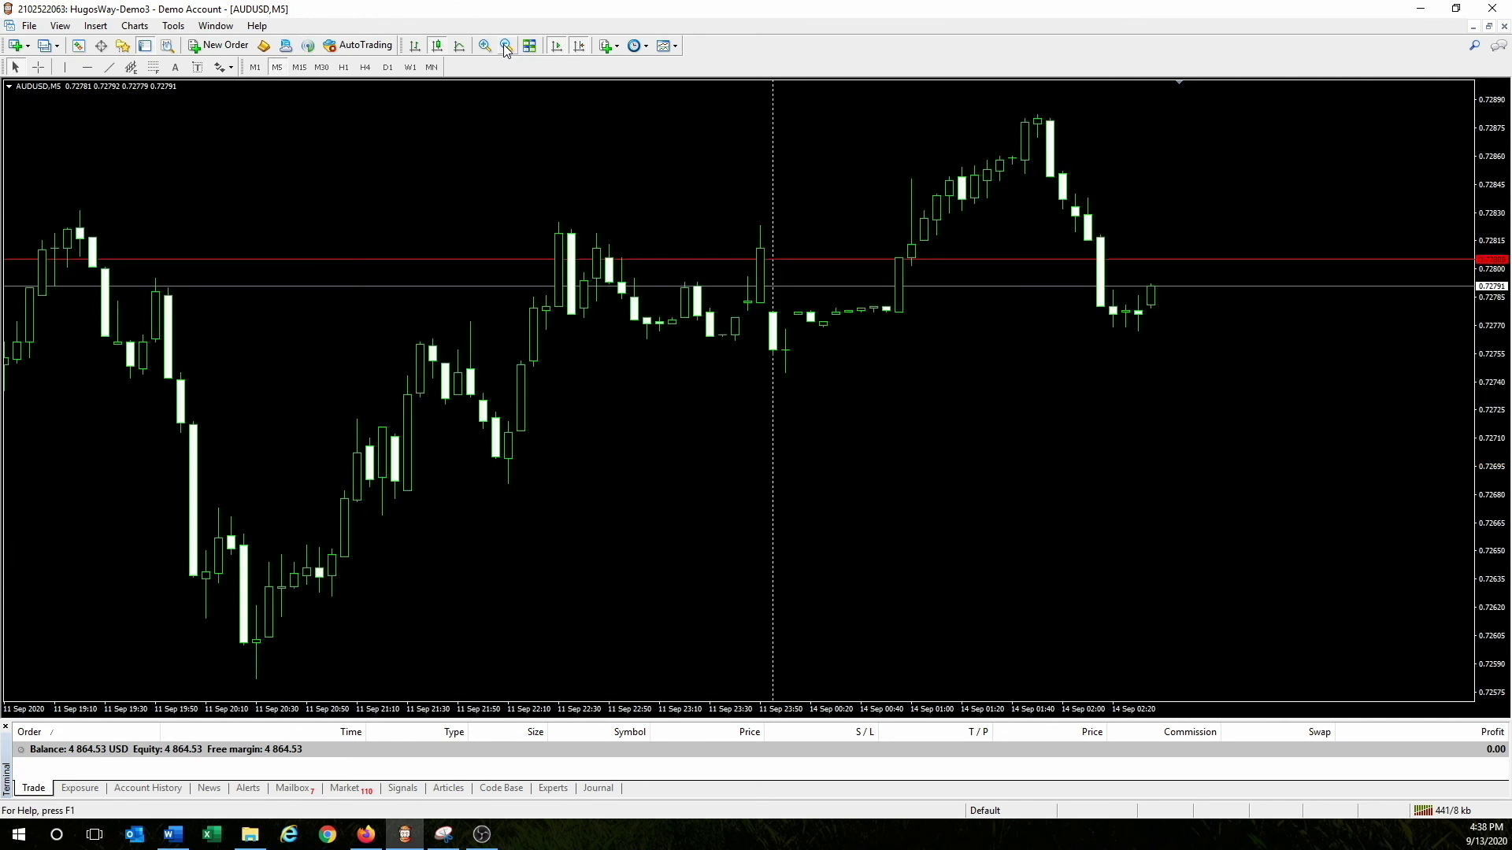
left_click(506, 47)
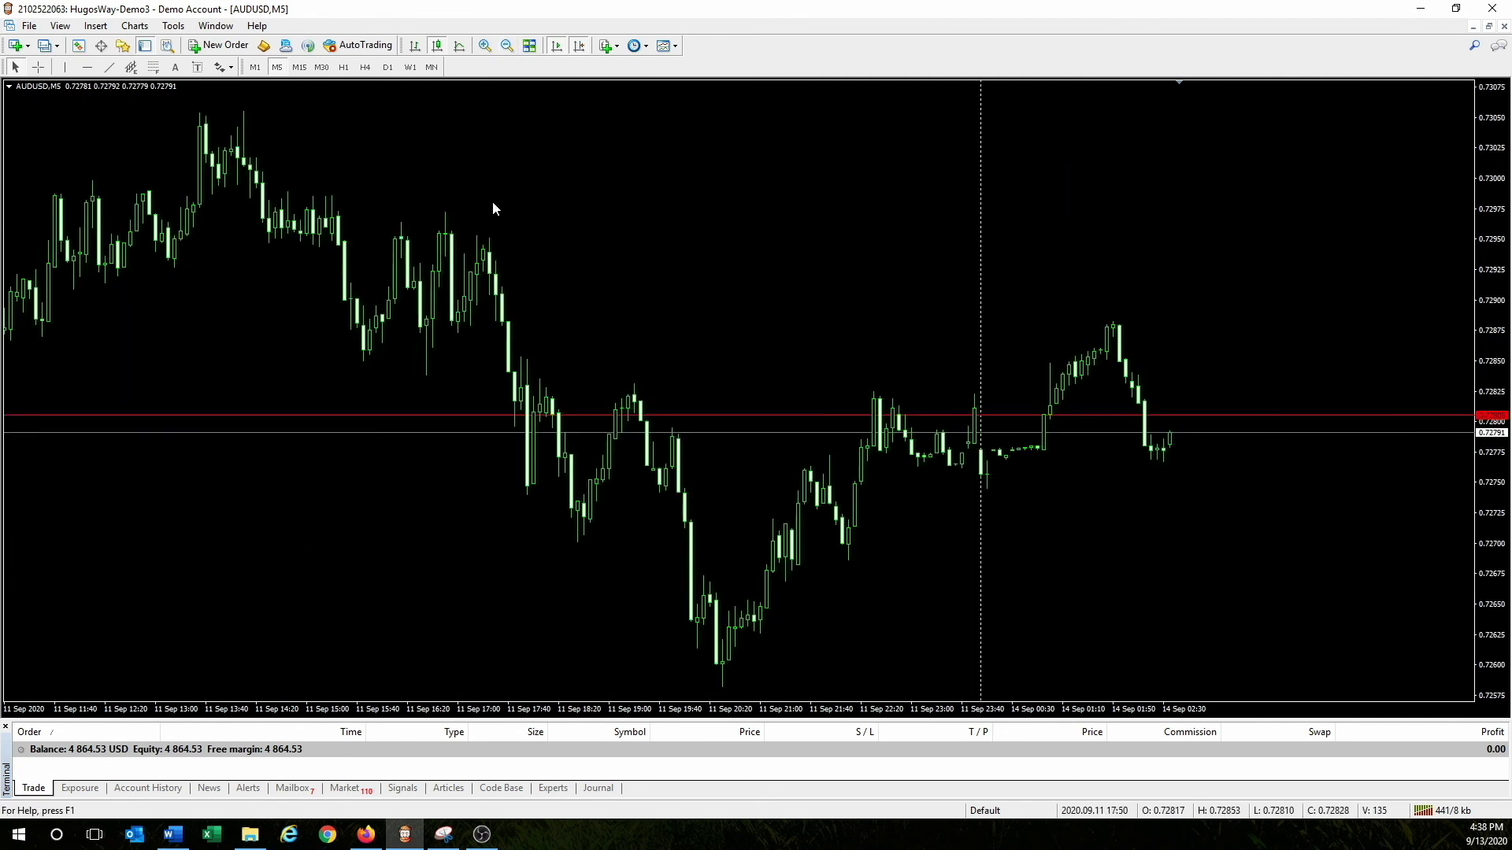
left_click(343, 67)
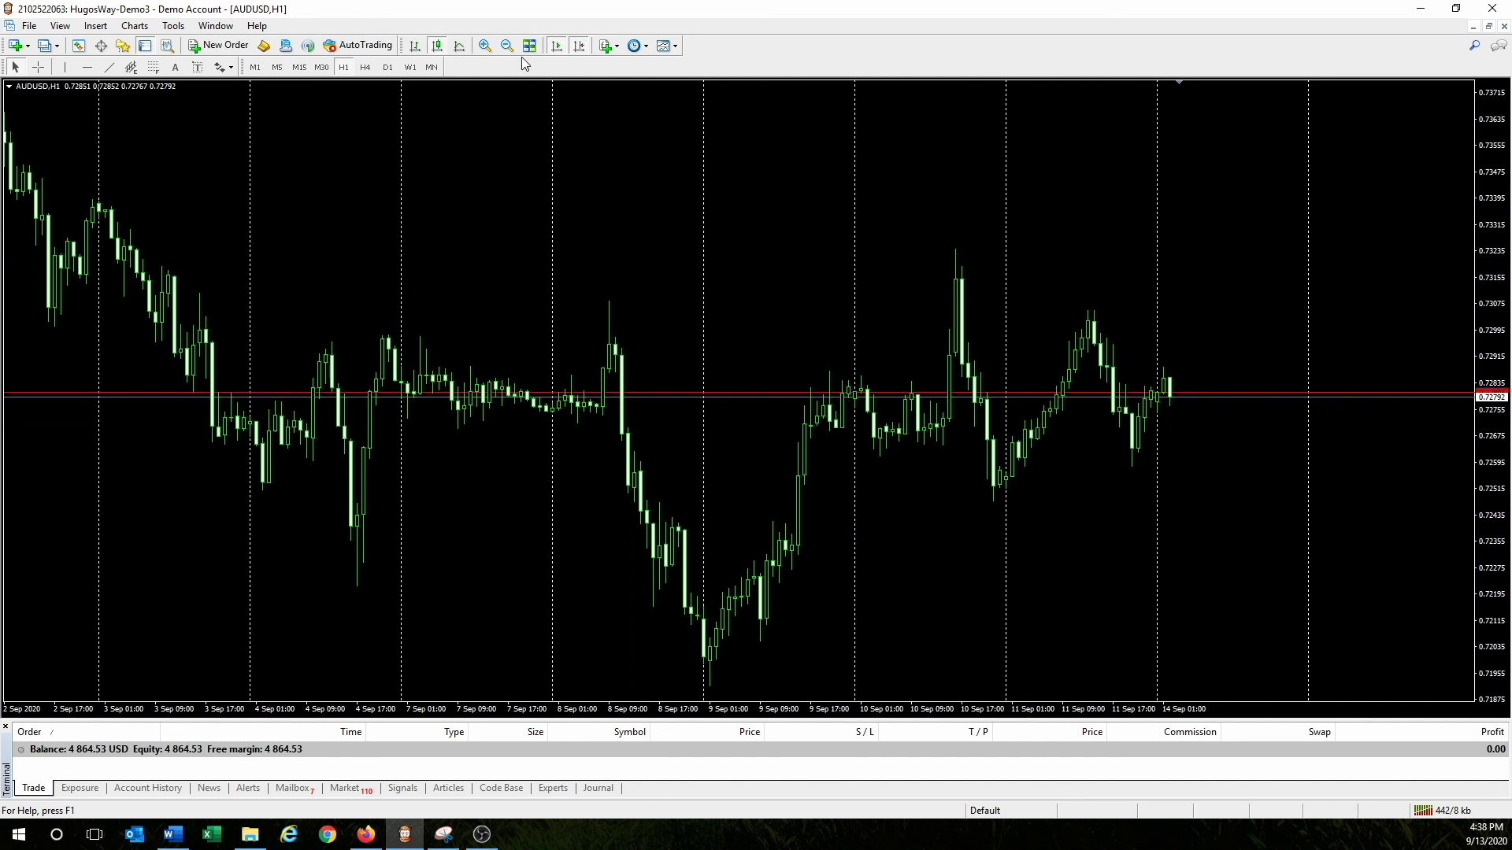
left_click(493, 49)
left_click(493, 49)
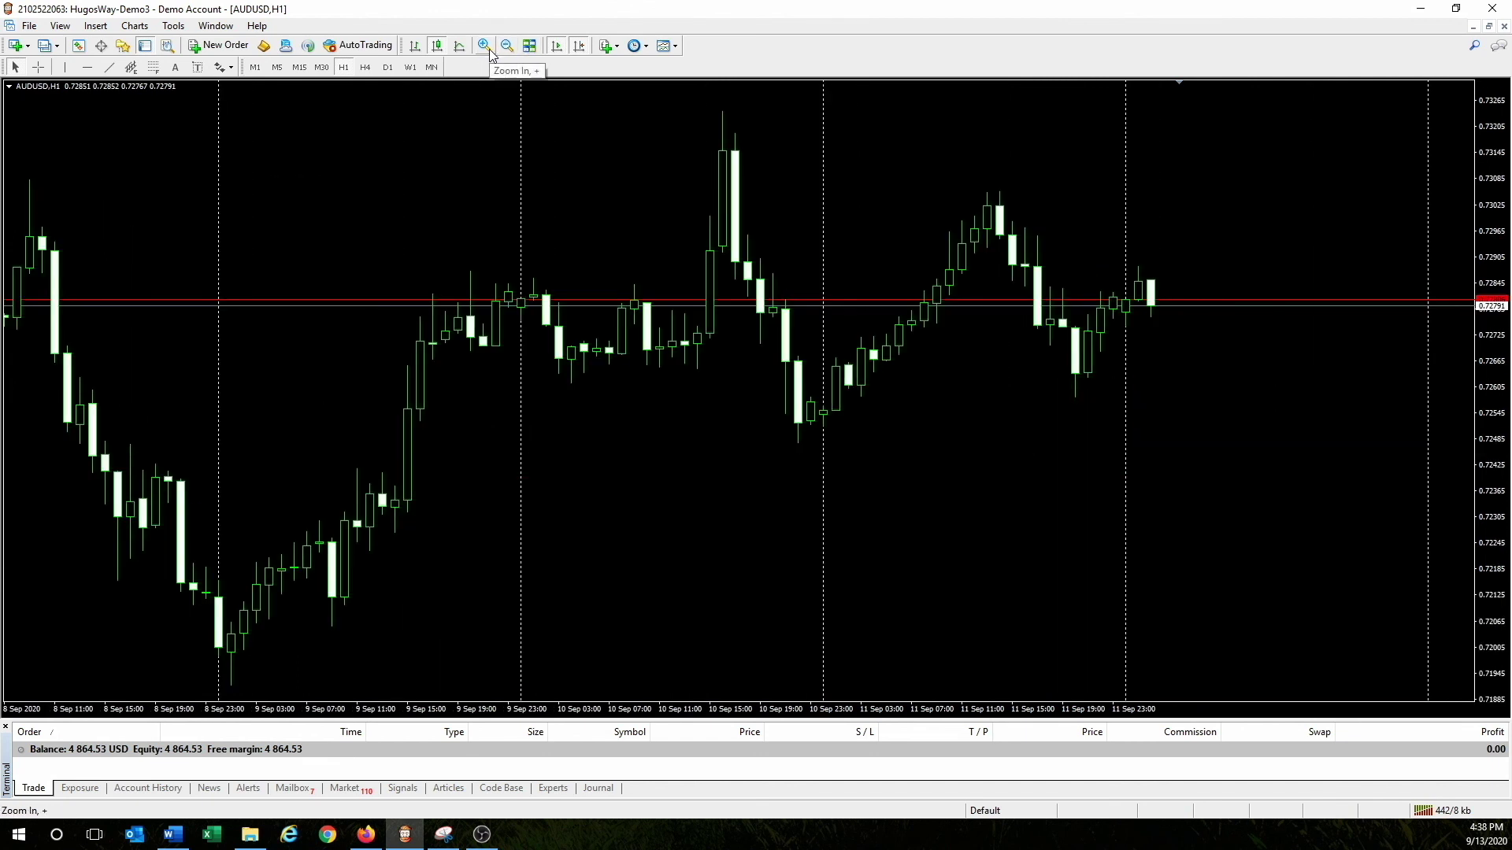
left_click(299, 67)
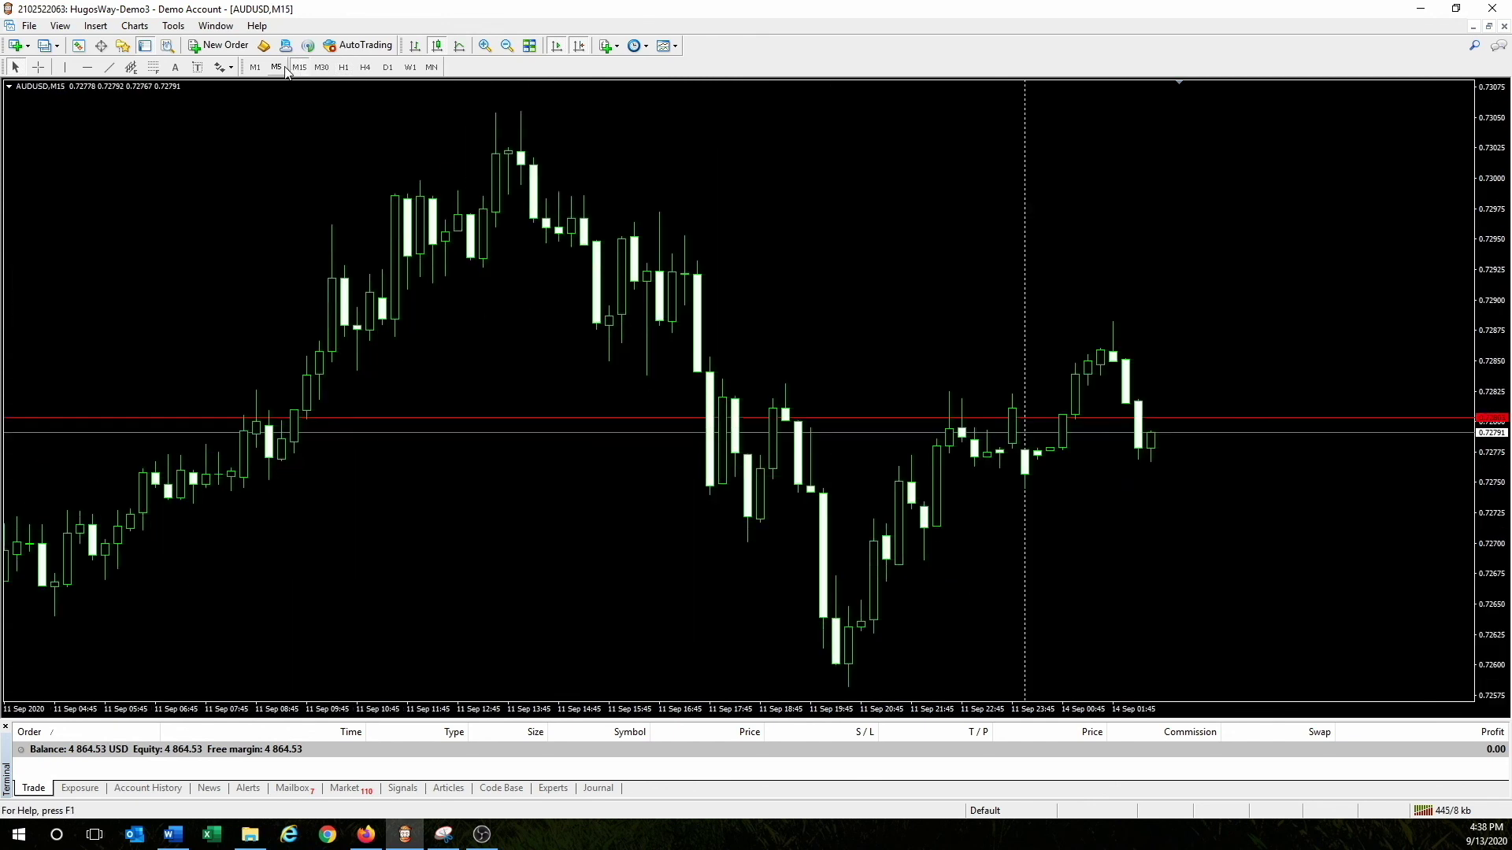
left_click(278, 68)
left_click(485, 46)
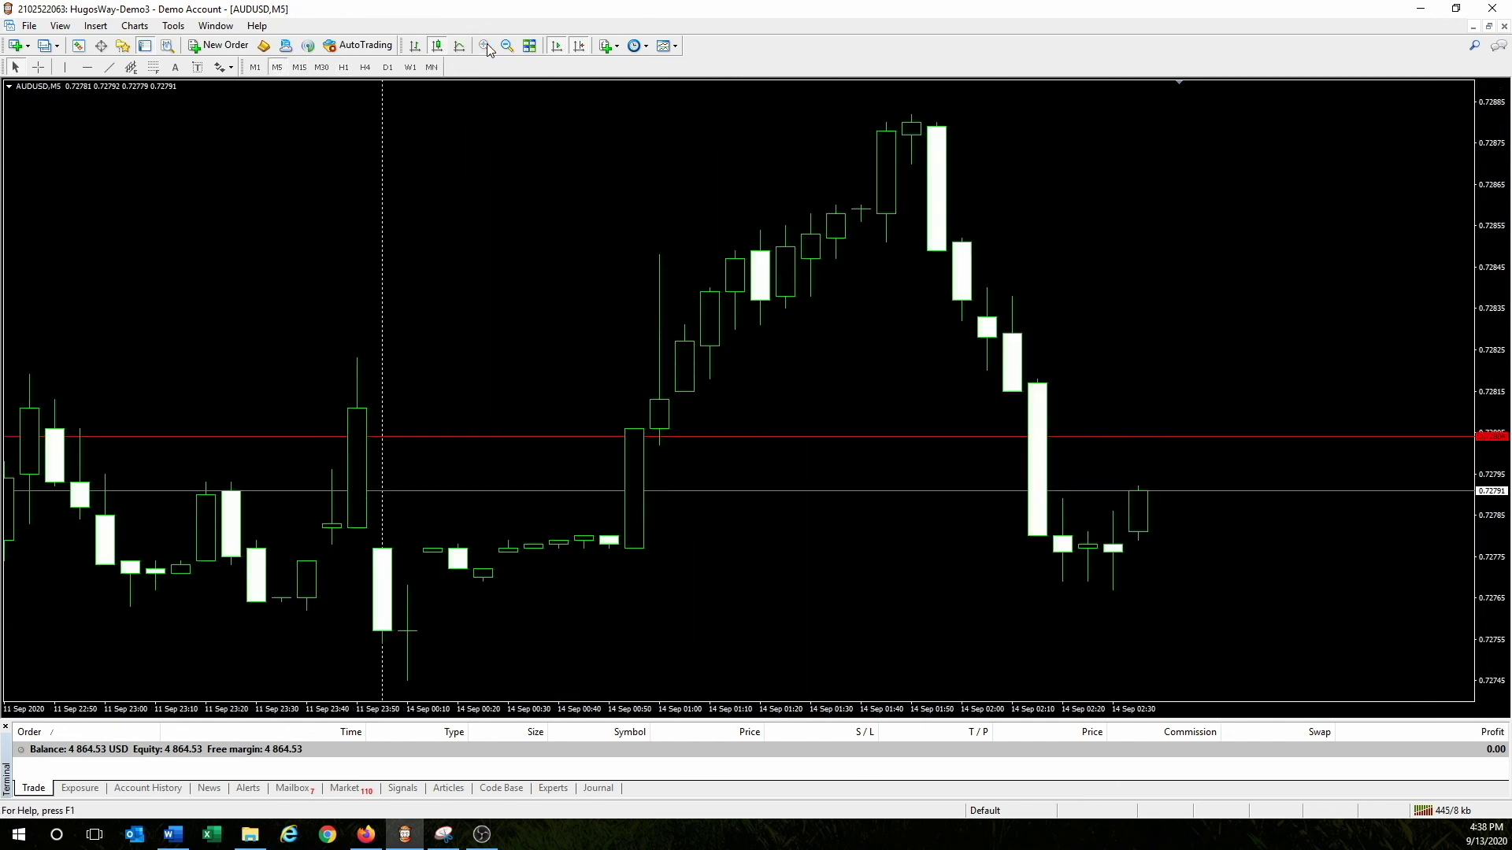
left_click(508, 47)
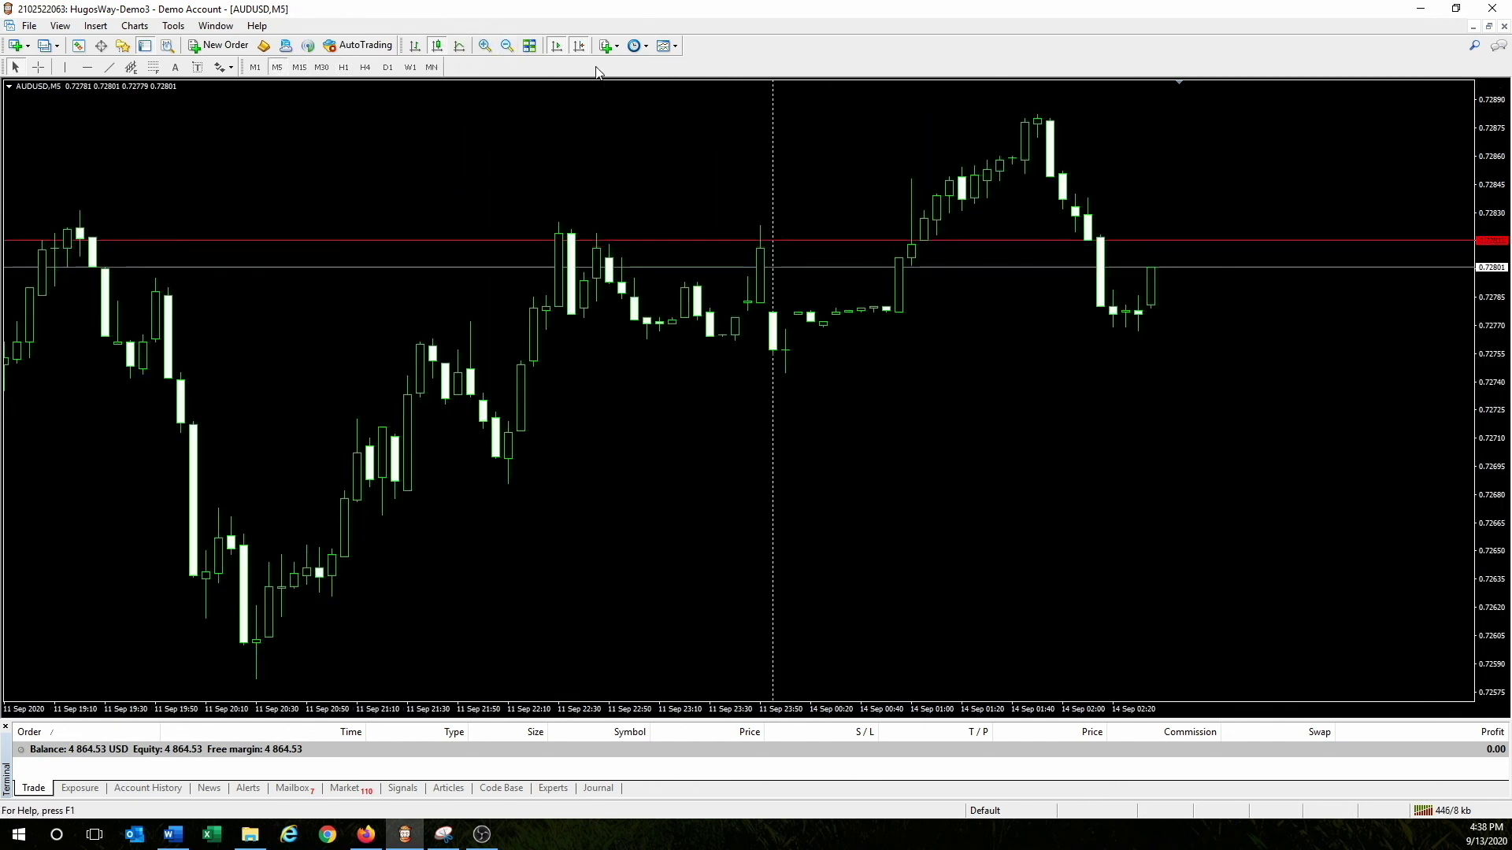
left_click(508, 46)
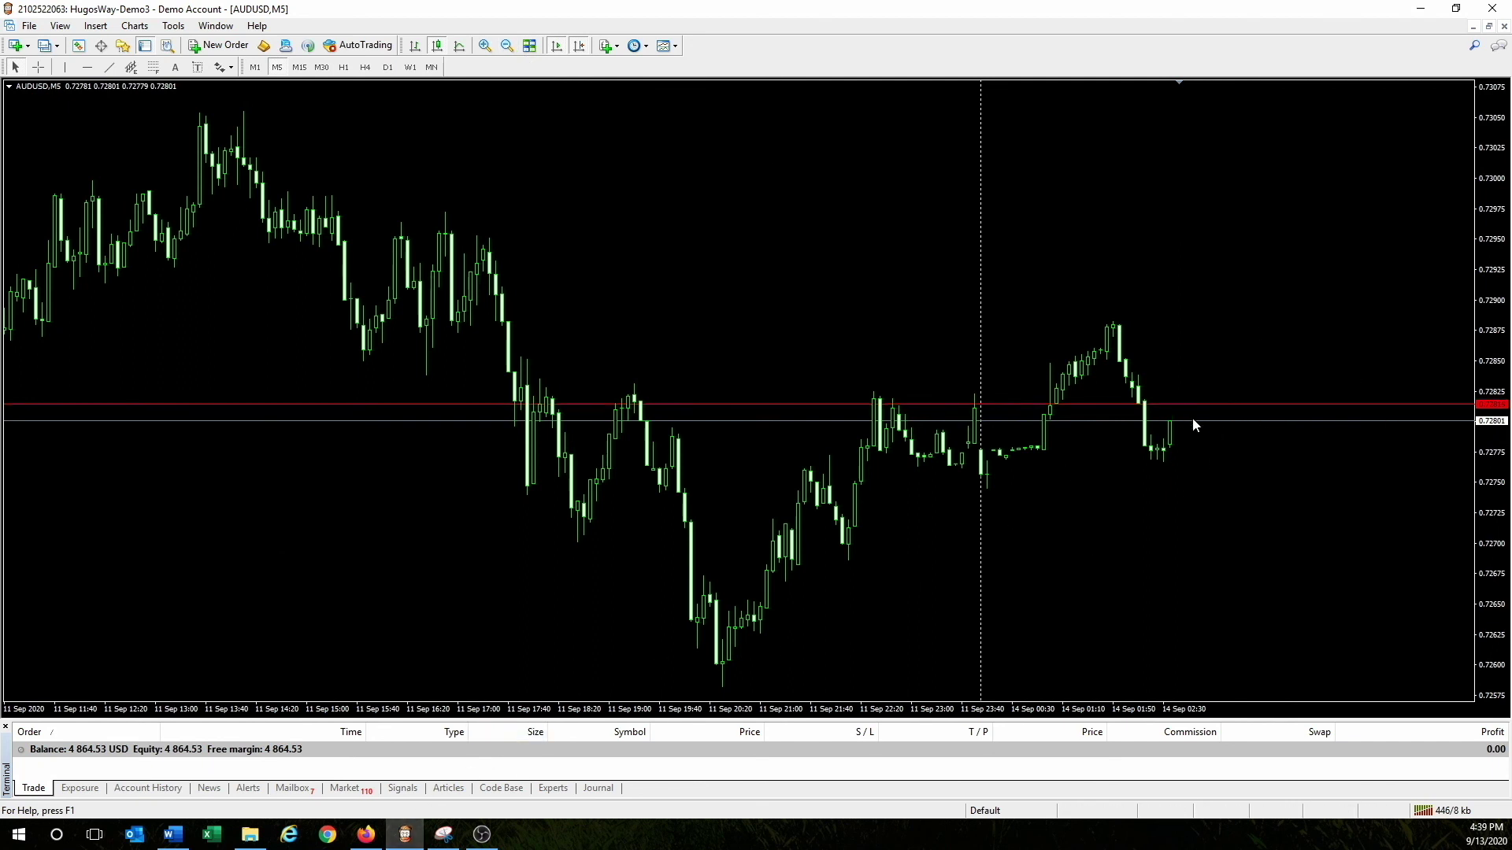
Show the Market Watch to check the AUDUSD spread, and measure from the bid line at 0.72804 towards the ask line
left_click(122, 46)
left_click(122, 45)
left_click(78, 46)
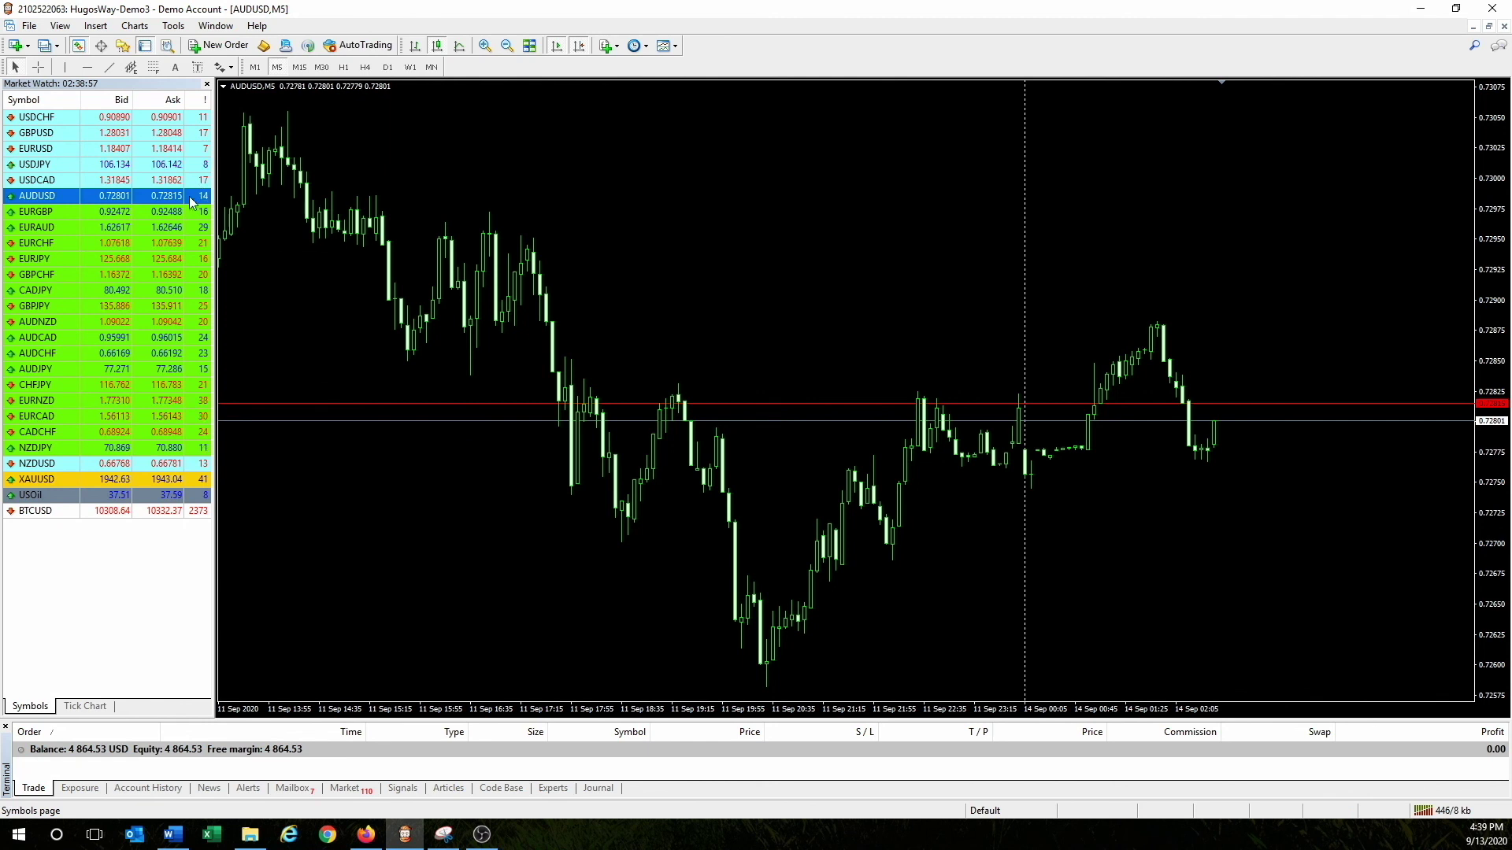
mouse_move(209, 207)
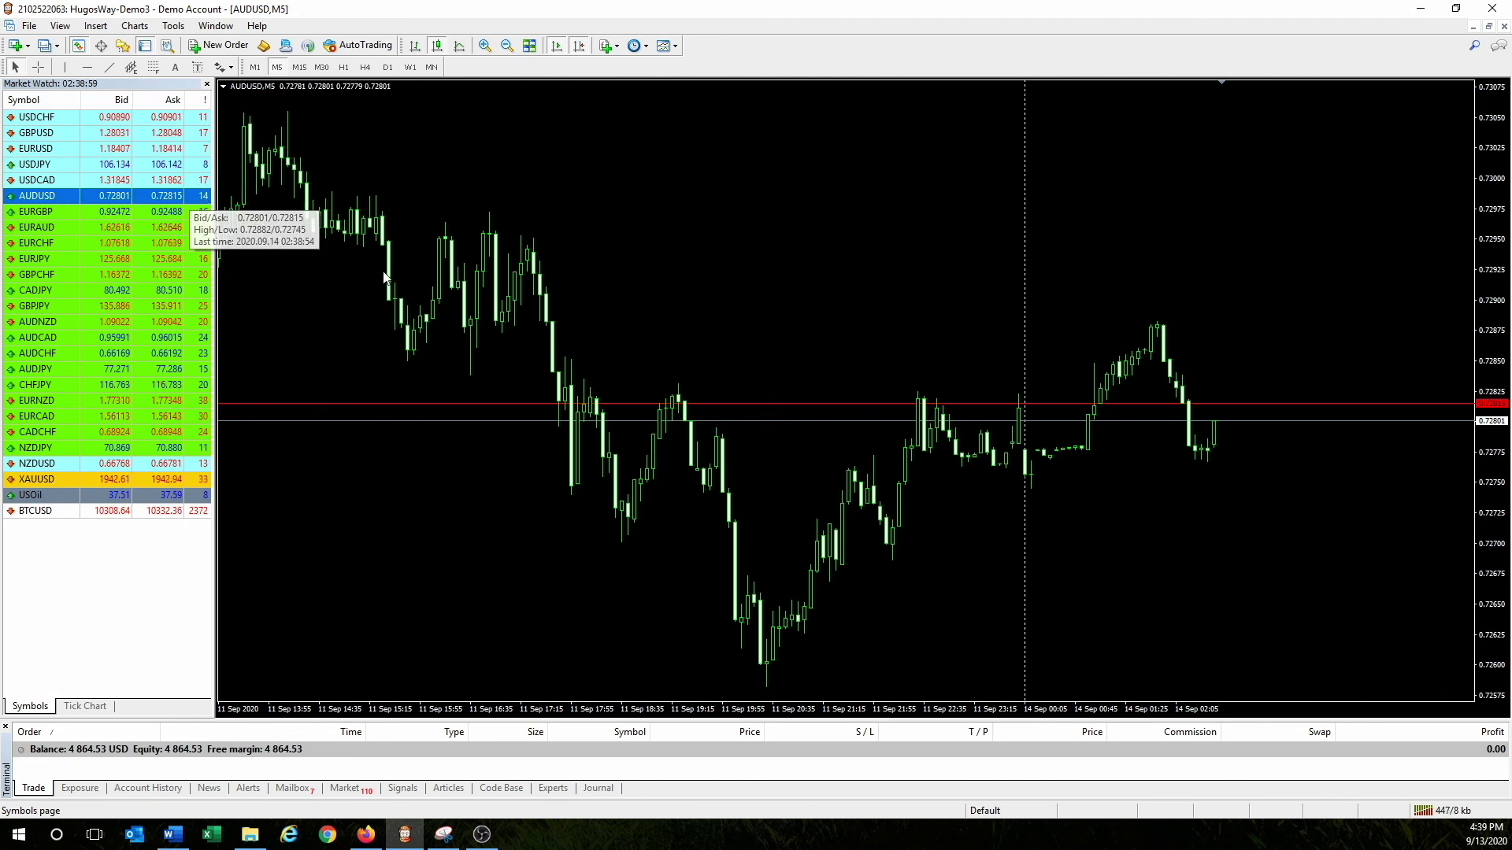
left_click(40, 67)
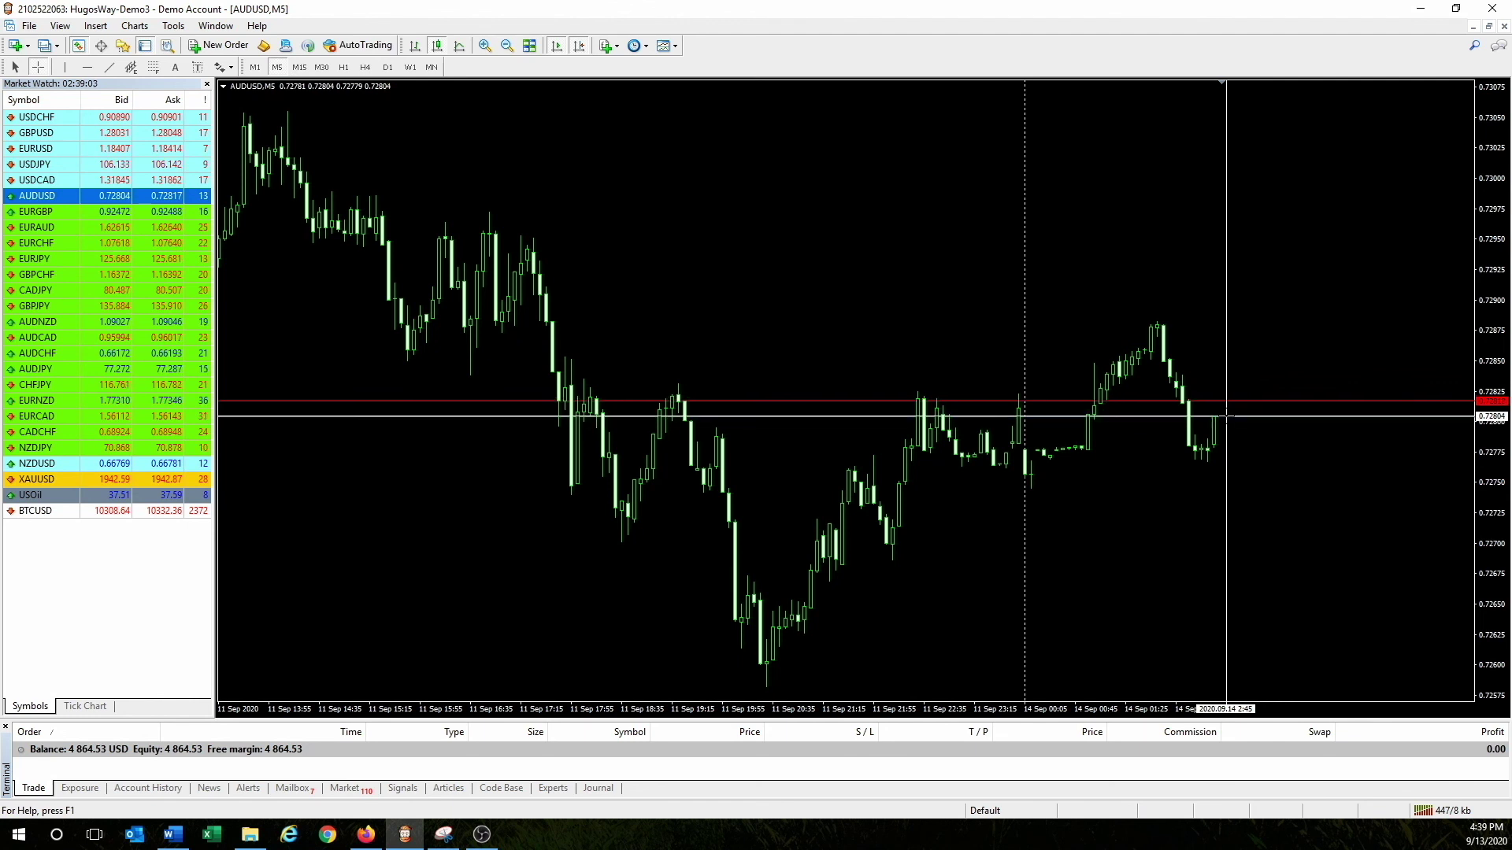
left_click_drag(1226, 415, 1263, 409)
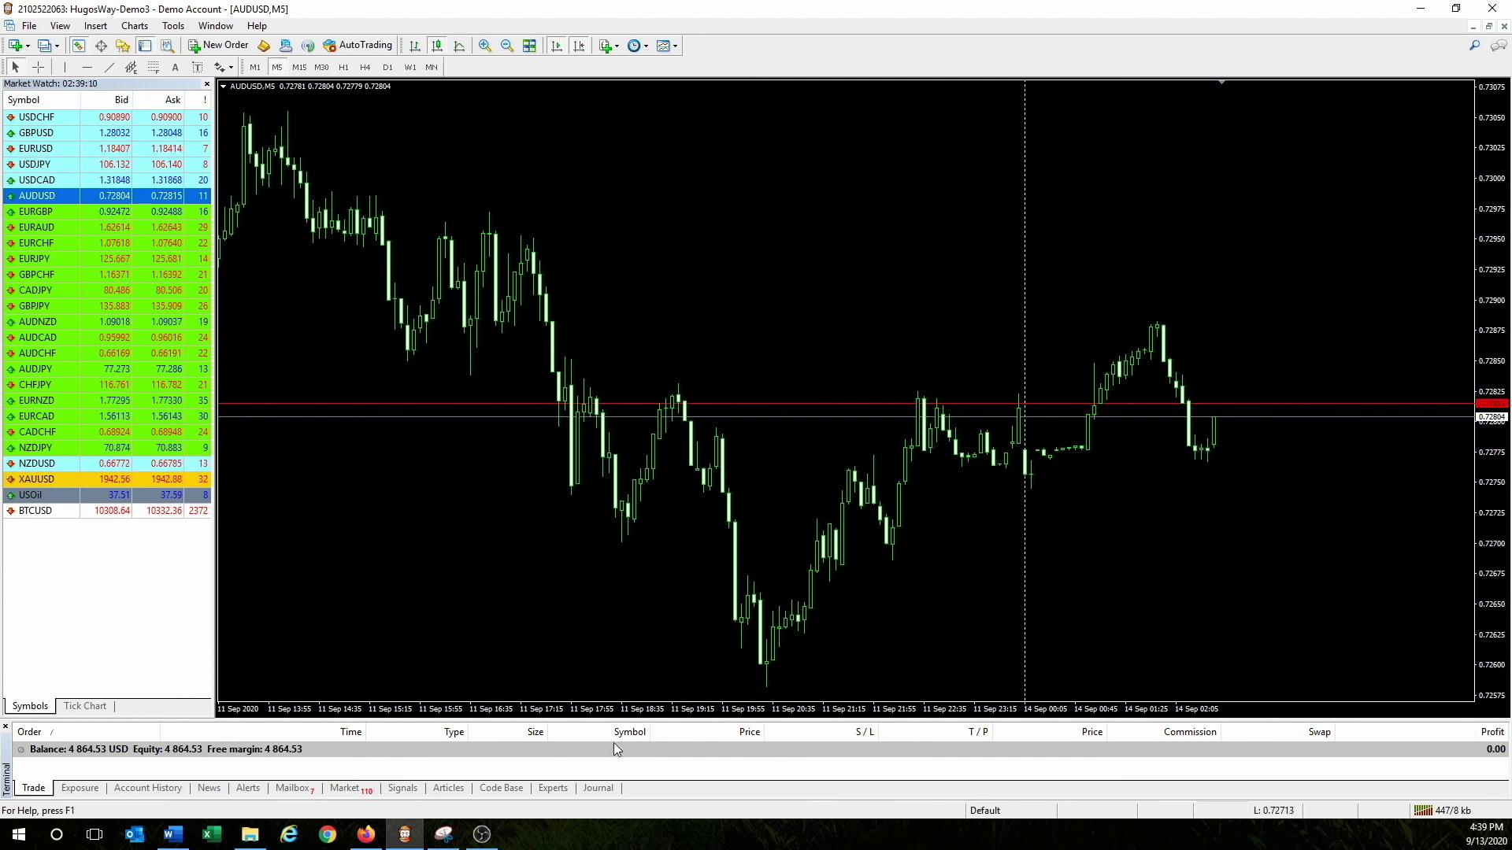
Switch to the Snipping Tool to view the pip map diagram
left_click(444, 837)
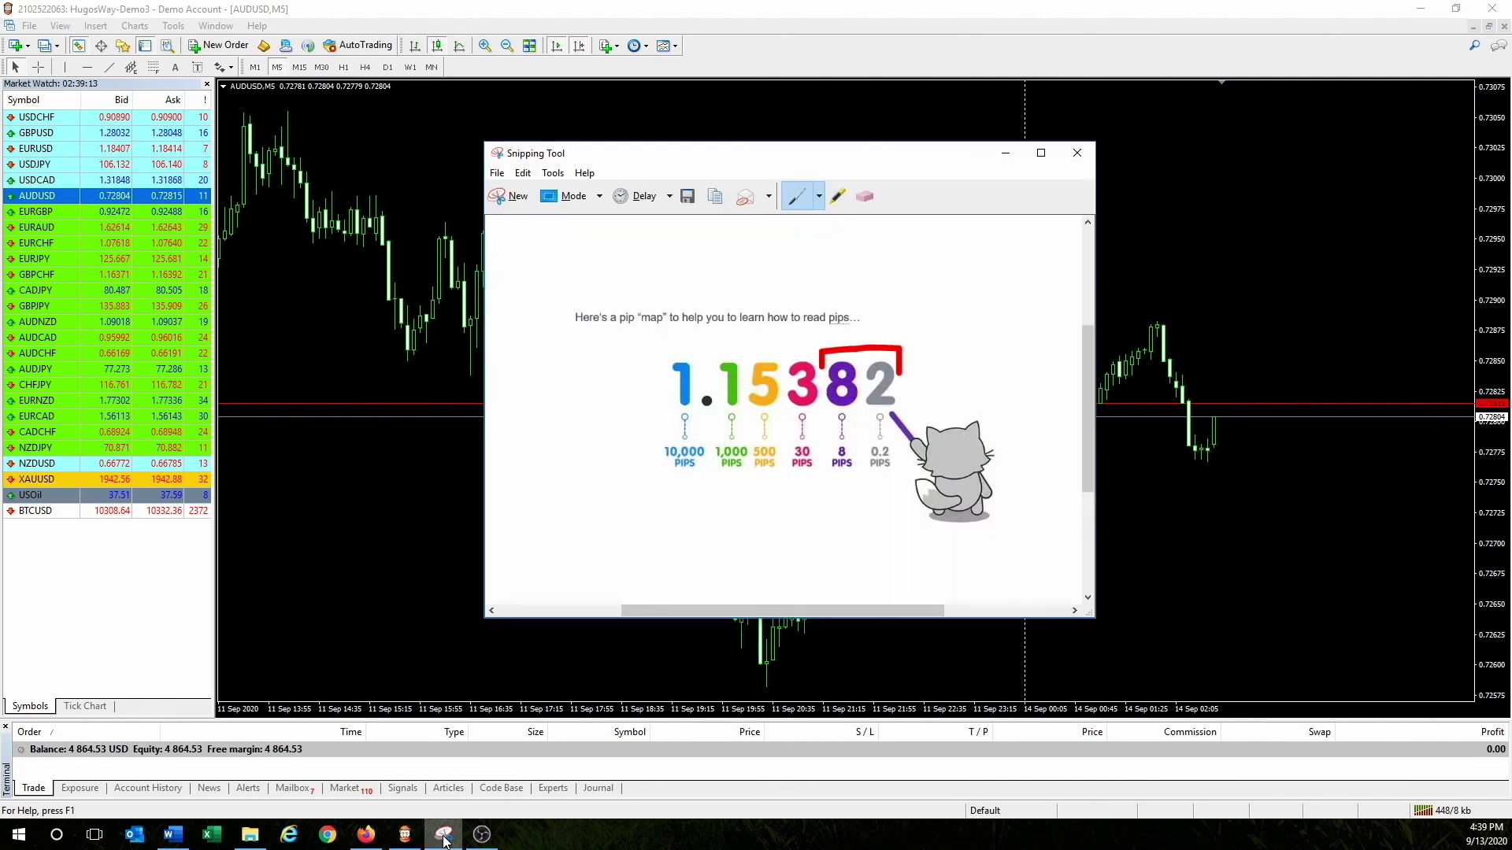